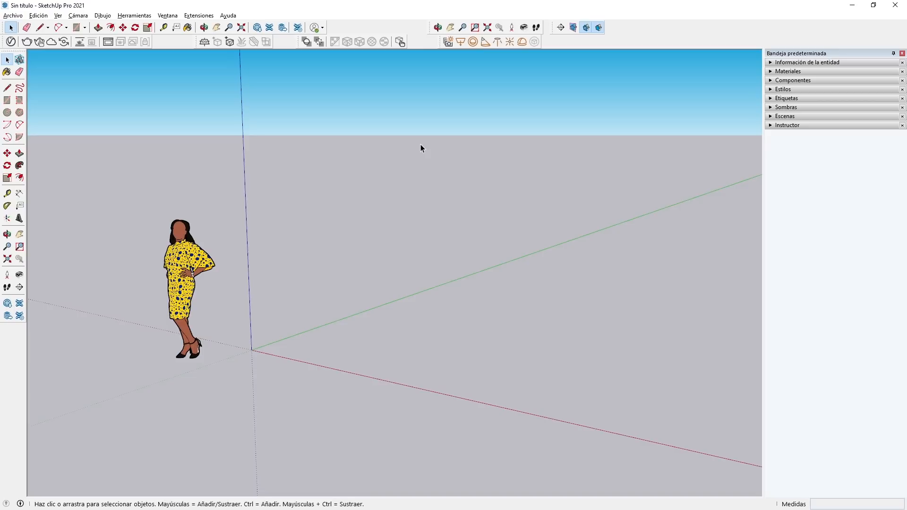
# Draw a rectangle of about 2.10 m by 2.14 m on the ground, starting at the origin.
pyautogui.click(7, 100)
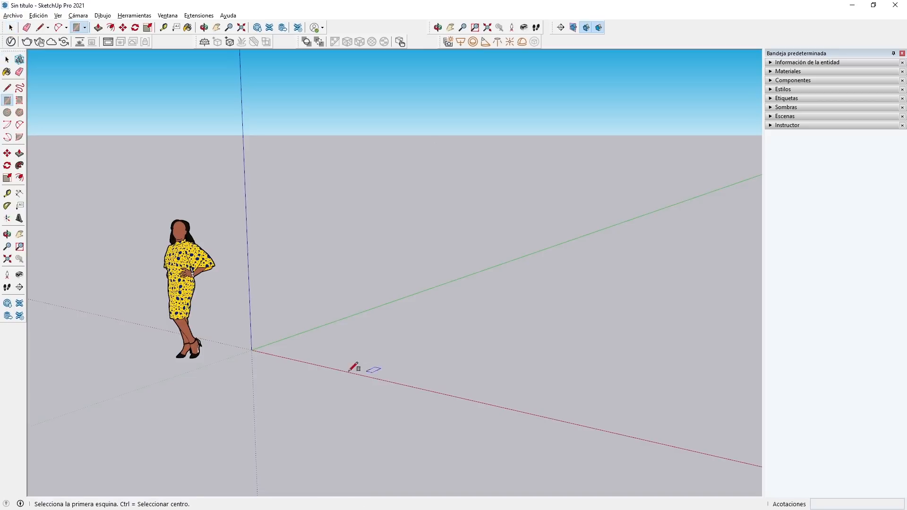
pyautogui.click(251, 350)
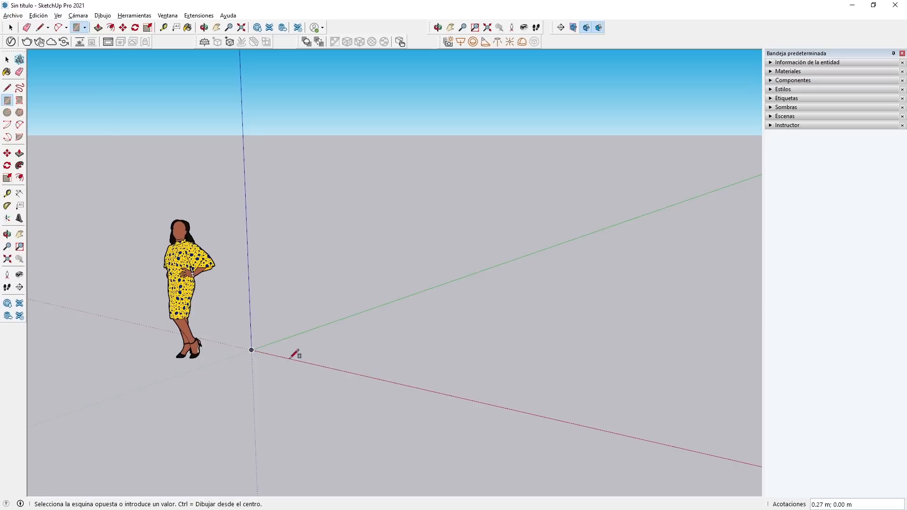
pyautogui.click(483, 336)
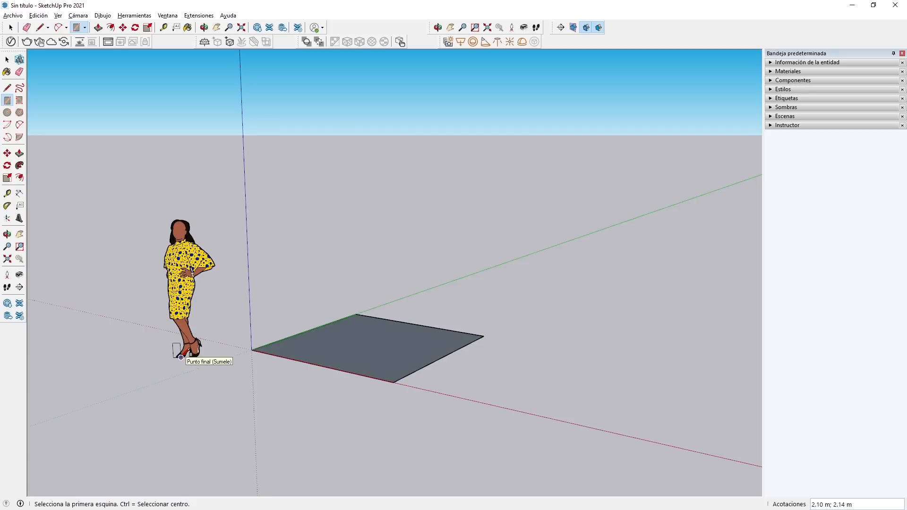
# Push/Pull the rectangle upward about 0.07 m to form a thin slab.
pyautogui.click(19, 155)
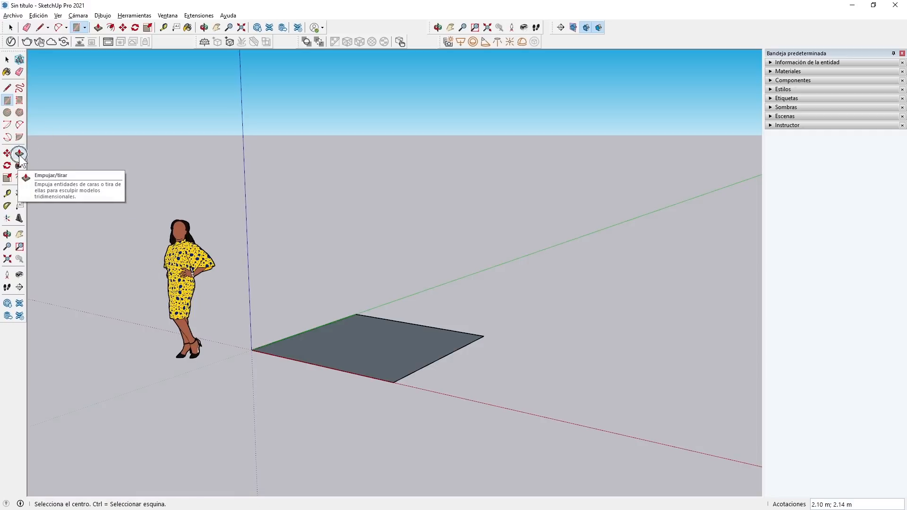
pyautogui.click(320, 361)
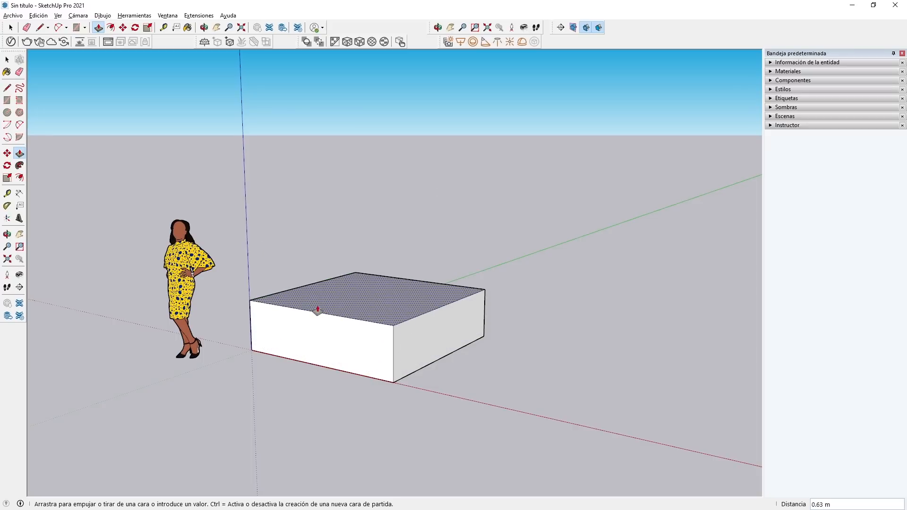
pyautogui.click(327, 357)
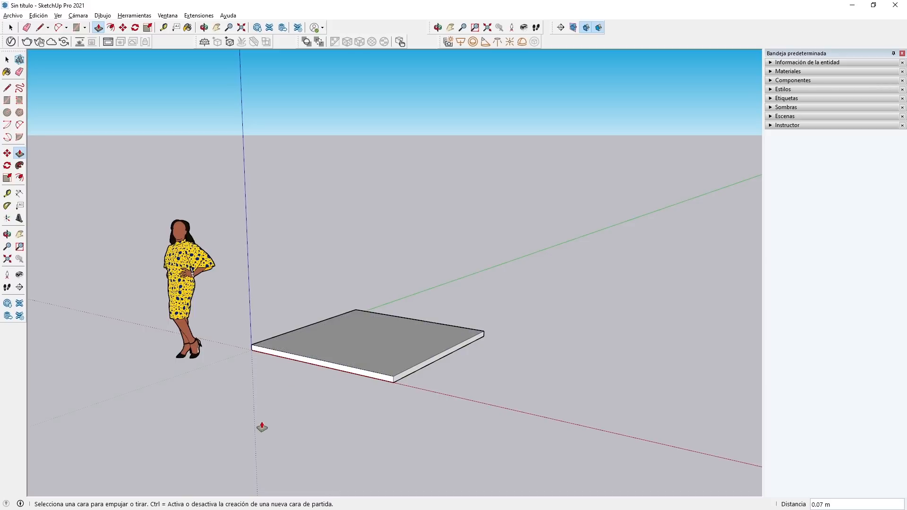
pyautogui.press('space')
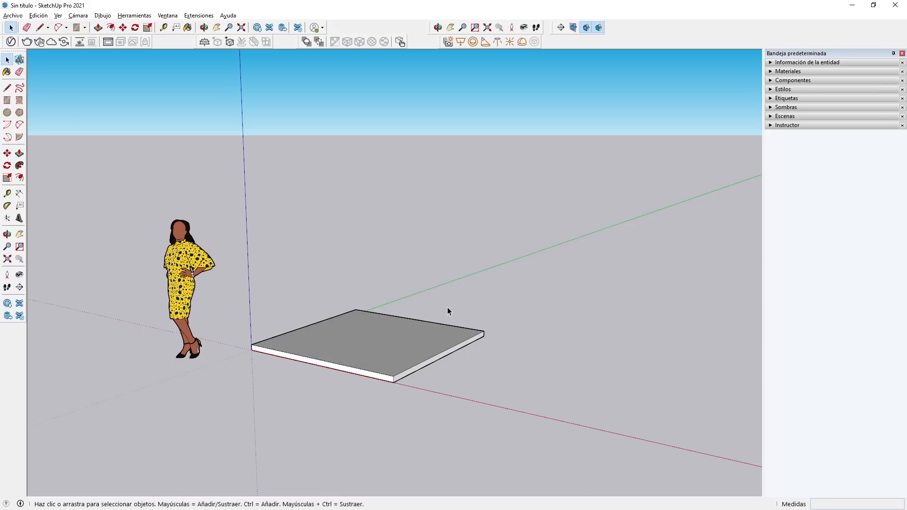
# Turn the whole slab into a component named "tabla" and show its definition name in the entity information.
pyautogui.tripleClick(348, 337)
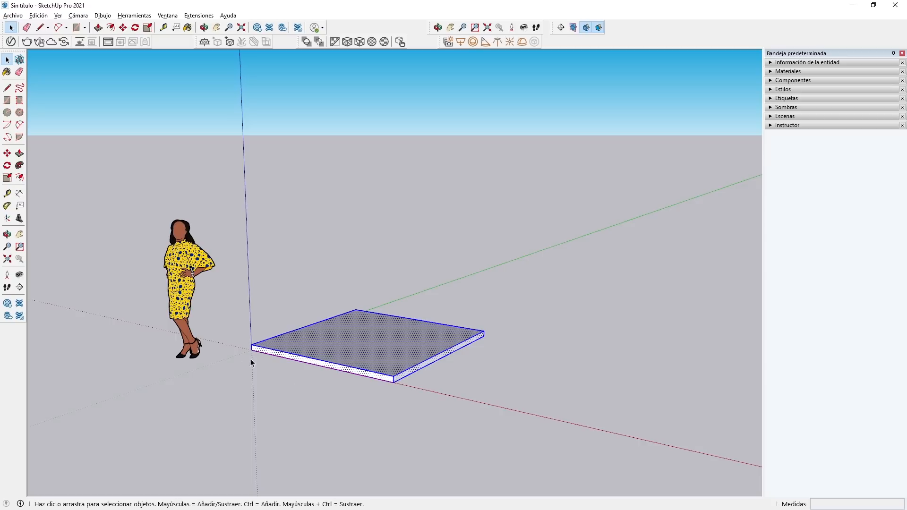
pyautogui.rightClick(346, 333)
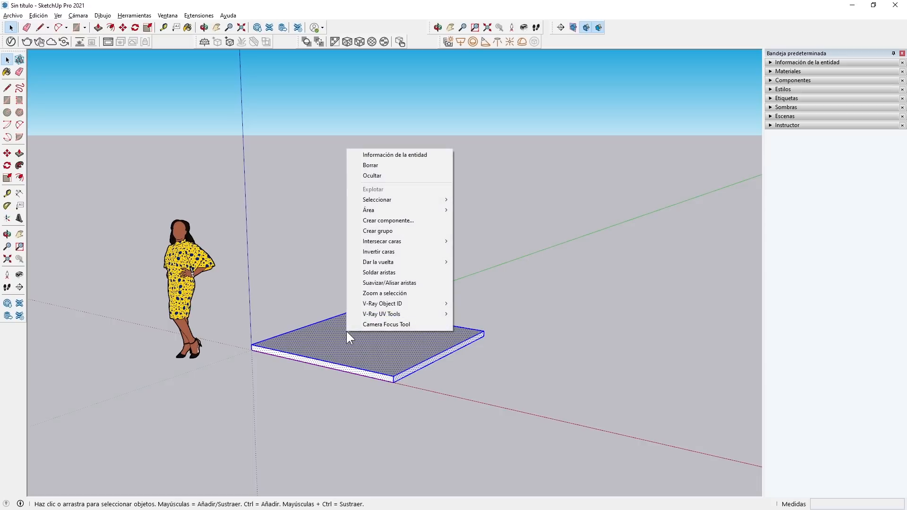
pyautogui.click(430, 221)
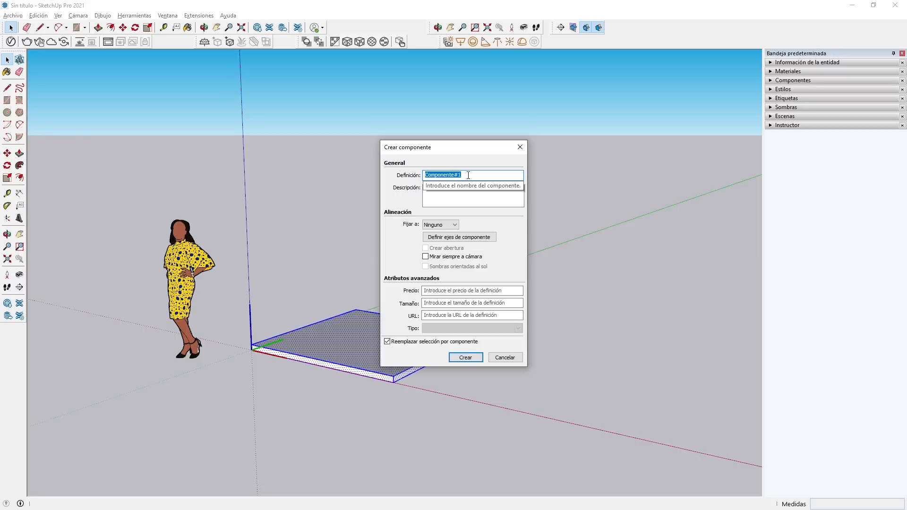
pyautogui.write('tabla')
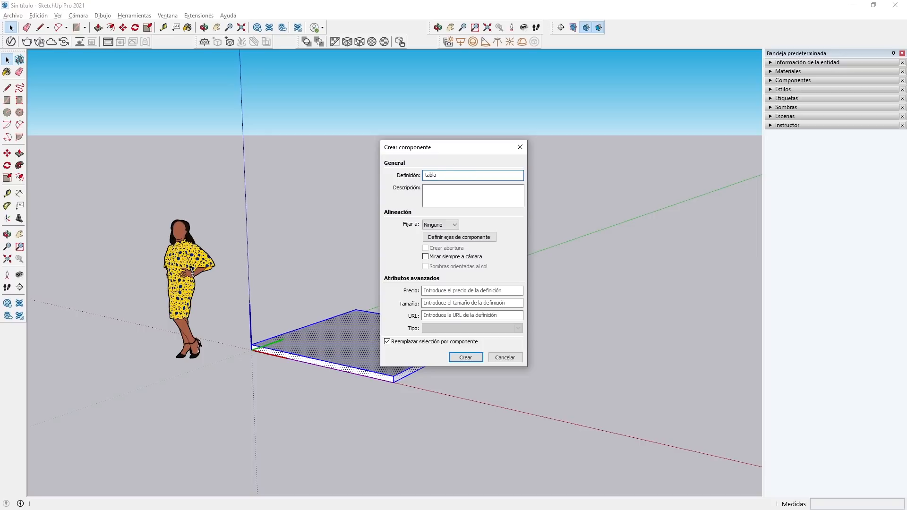
pyautogui.click(471, 358)
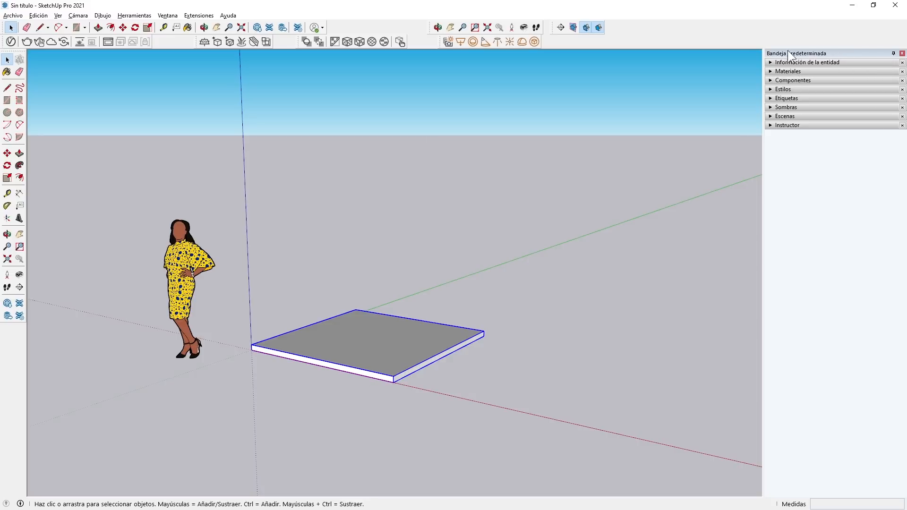
pyautogui.click(770, 62)
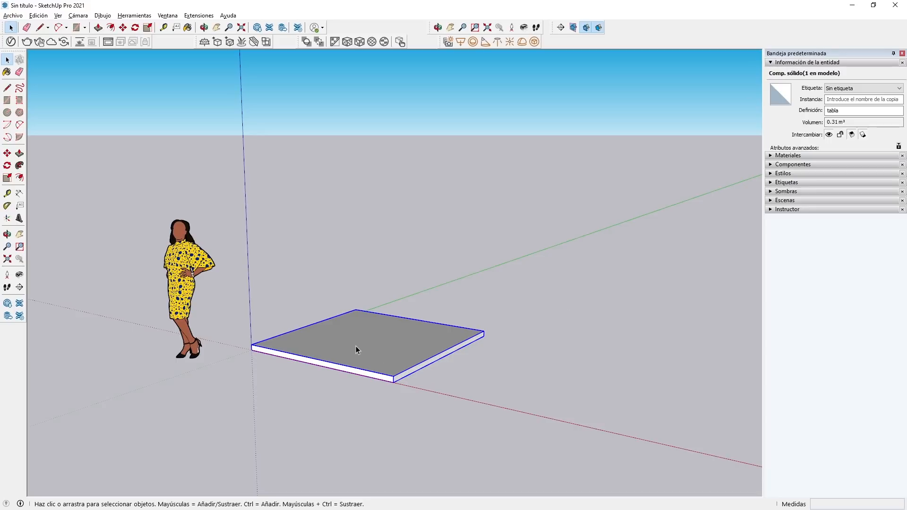
pyautogui.doubleClick(832, 110)
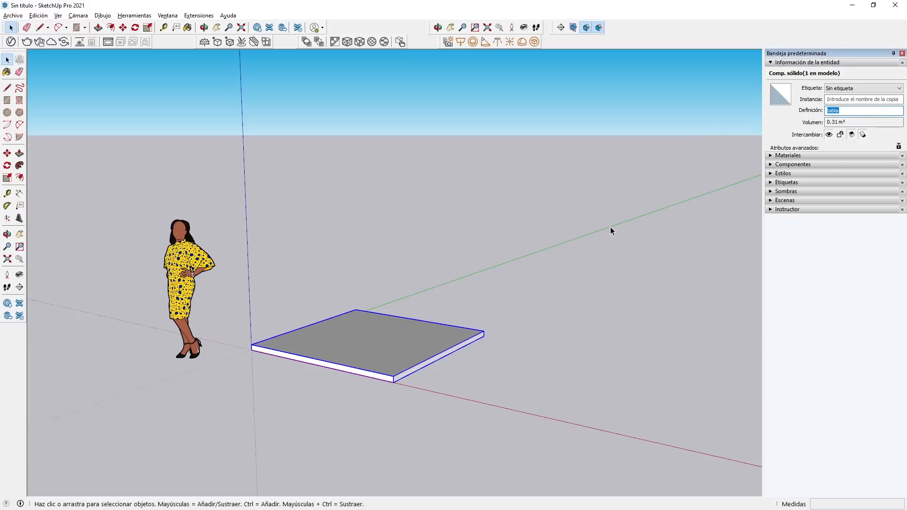
# Move the tabla component from its corner at the origin straight up the blue axis by about 0.85 m.
pyautogui.press('m')
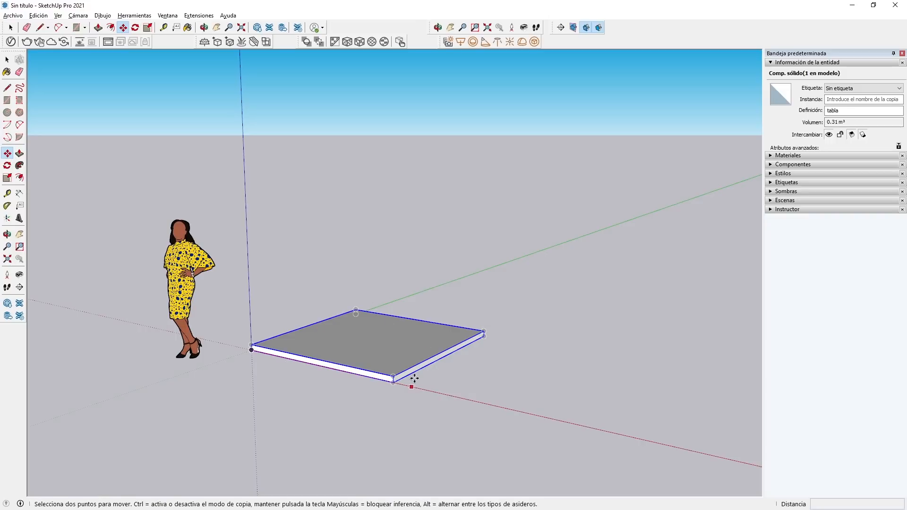
pyautogui.click(251, 351)
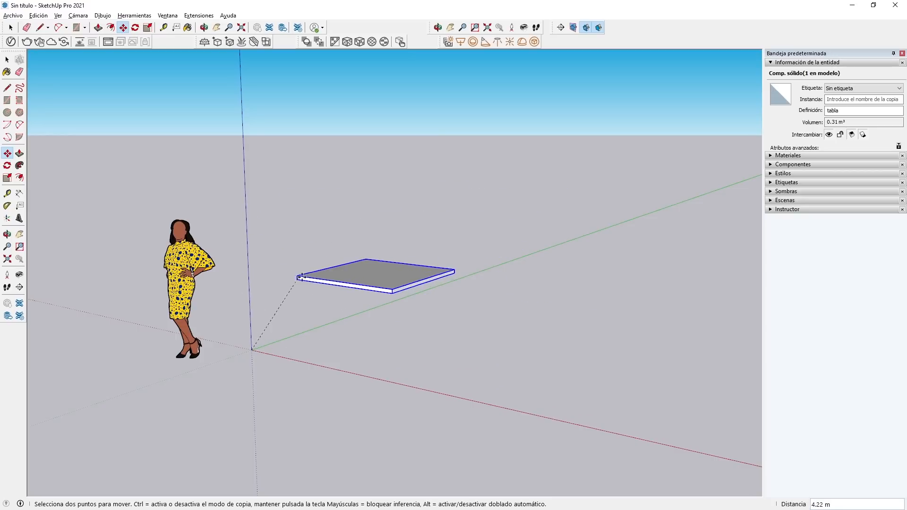
pyautogui.press('Escape')
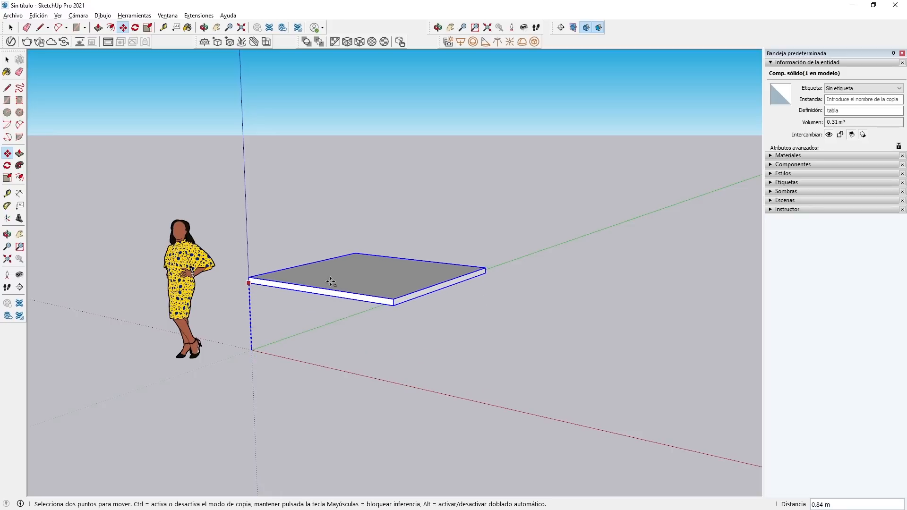
pyautogui.click(330, 282)
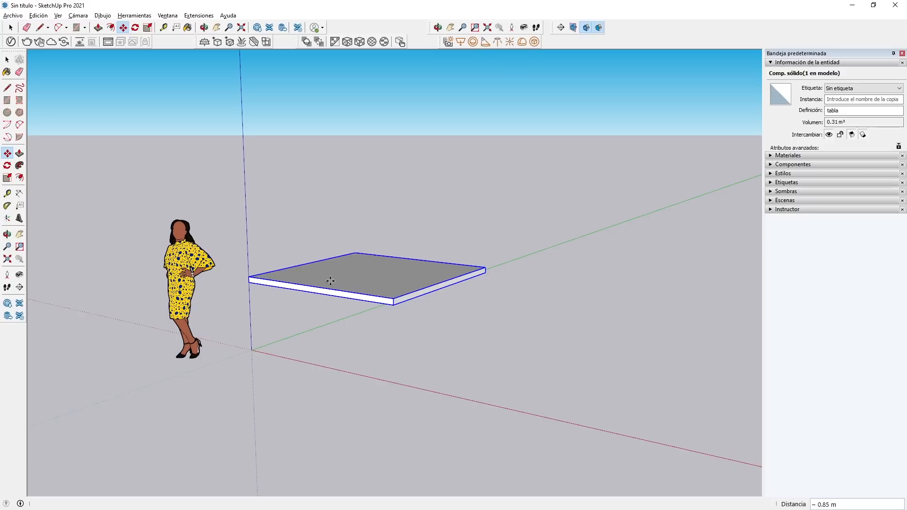
pyautogui.press('space')
# Draw a rectangle of about 0.26 m by 0.30 m on the tabletop's underside, at the corner on the blue axis.
pyautogui.moveTo(231, 270); pyautogui.dragTo(271, 360, button='middle')
pyautogui.scroll(2, 241, 310)
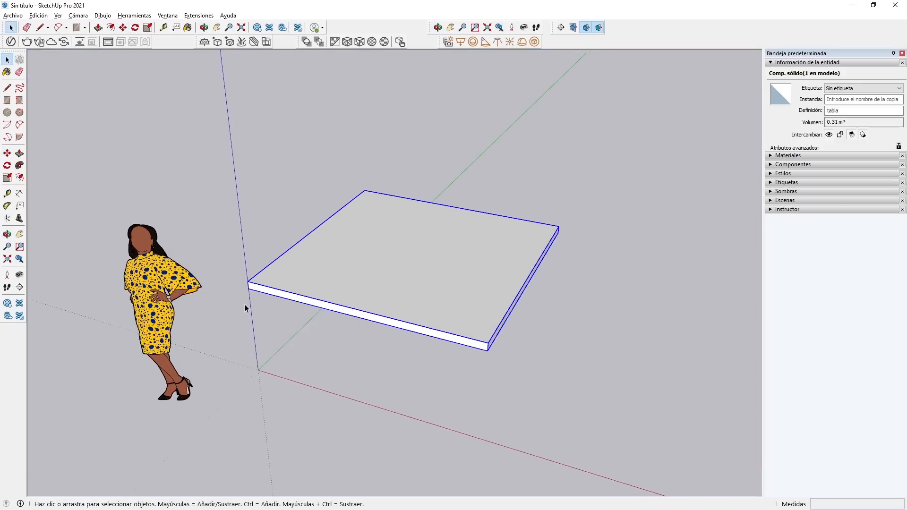
pyautogui.scroll(1, 250, 295)
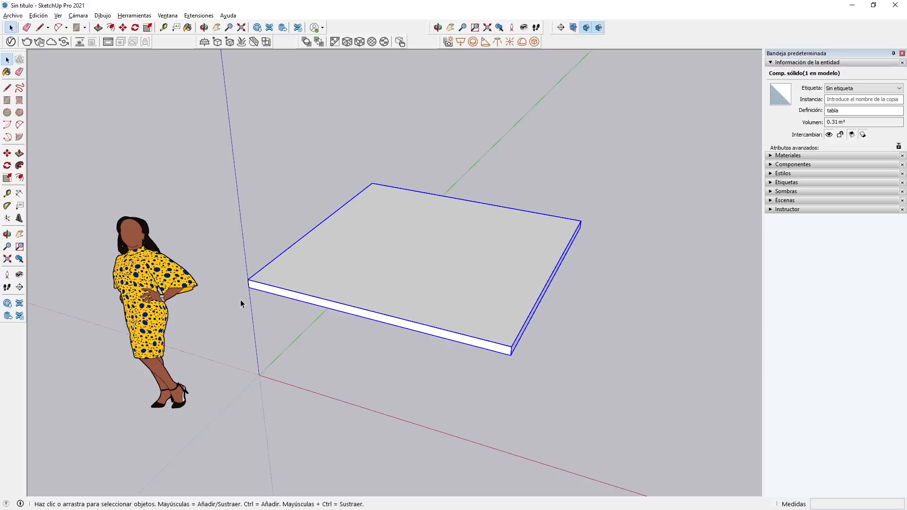
pyautogui.moveTo(265, 321); pyautogui.dragTo(87, 226, button='middle')
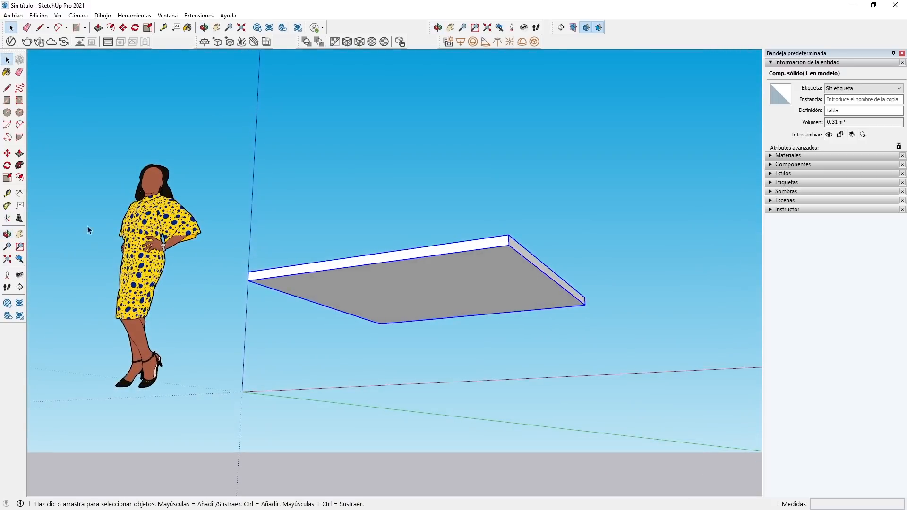
pyautogui.click(7, 100)
pyautogui.scroll(3, 269, 363)
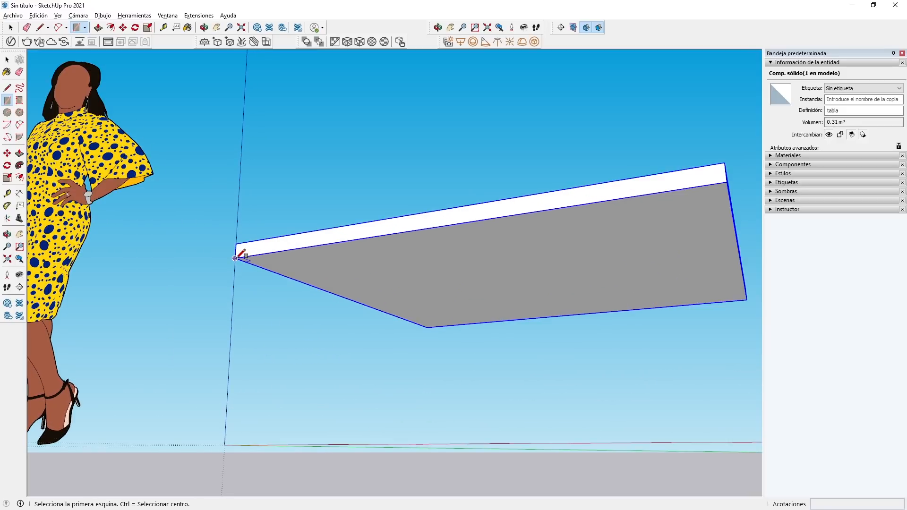
pyautogui.click(235, 259)
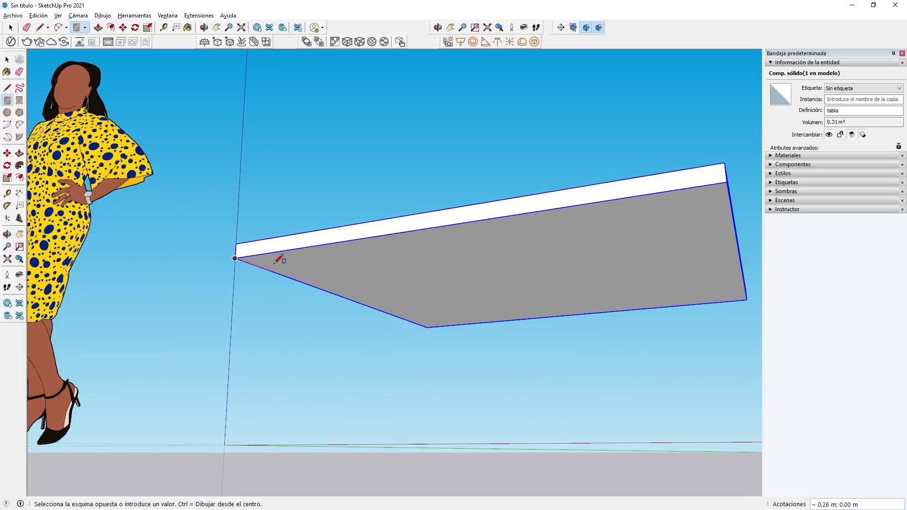
pyautogui.click(317, 265)
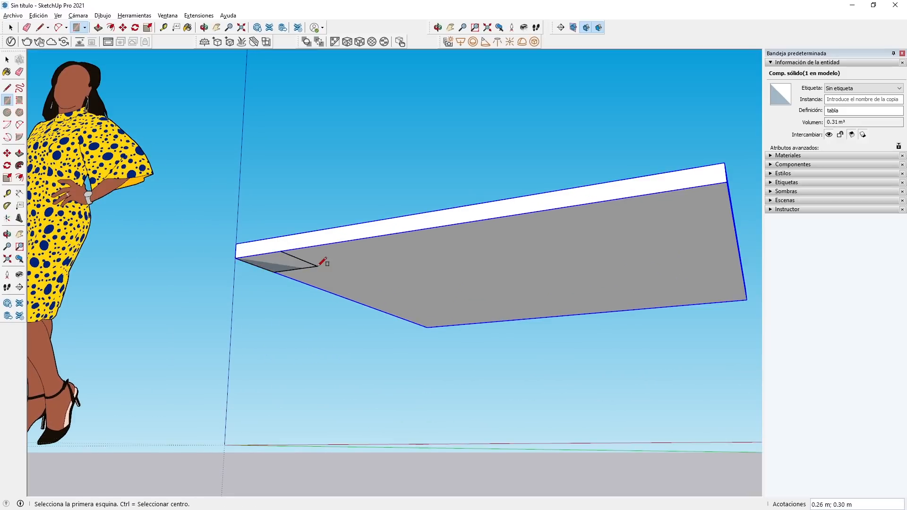
# Push/Pull the small rectangle down to the origin, about 0.85 m, to form a table leg.
pyautogui.click(19, 153)
pyautogui.moveTo(276, 267); pyautogui.dragTo(224, 446)
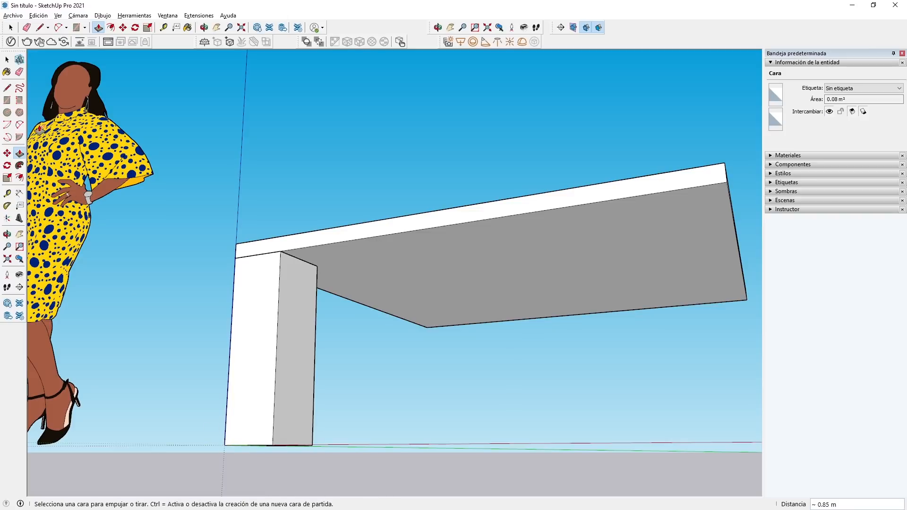
pyautogui.press('space')
# Select all of the leg's connected geometry and make it a component named "pata".
pyautogui.moveTo(235, 234); pyautogui.dragTo(259, 344, button='middle')
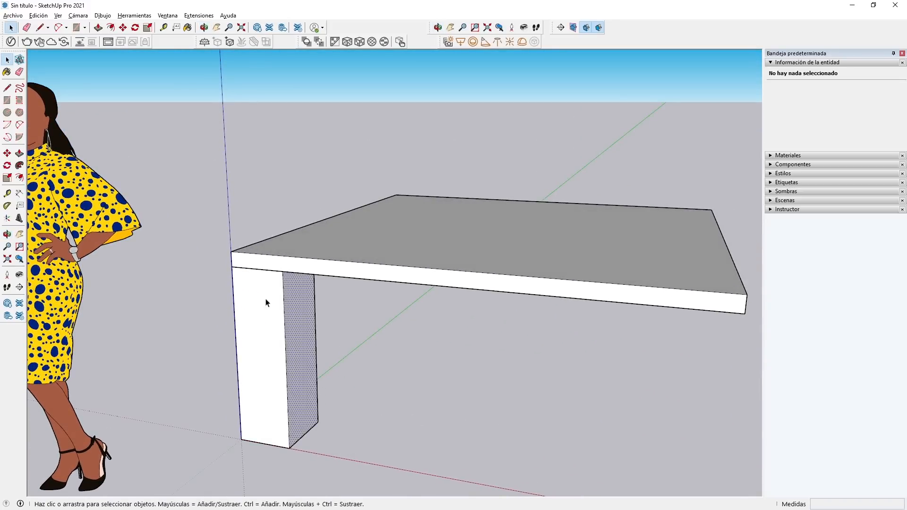
pyautogui.click(310, 314)
pyautogui.tripleClick(297, 307)
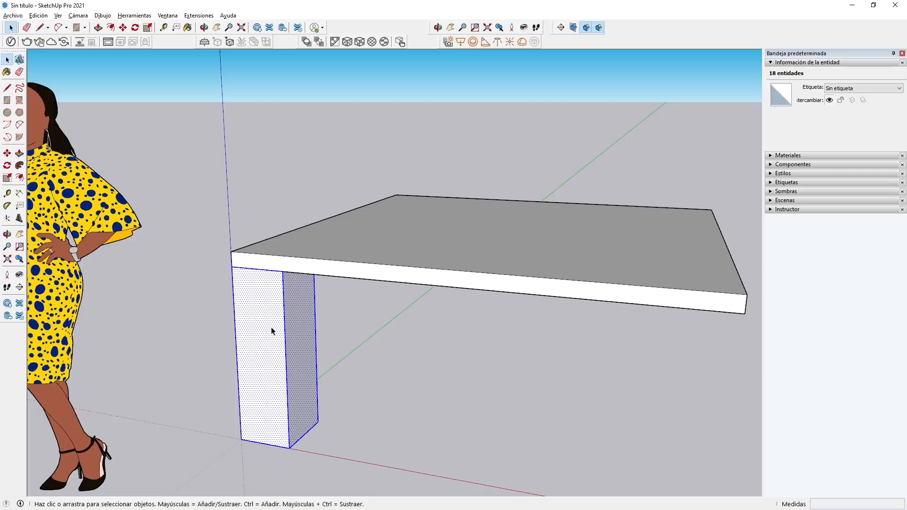
pyautogui.rightClick(258, 304)
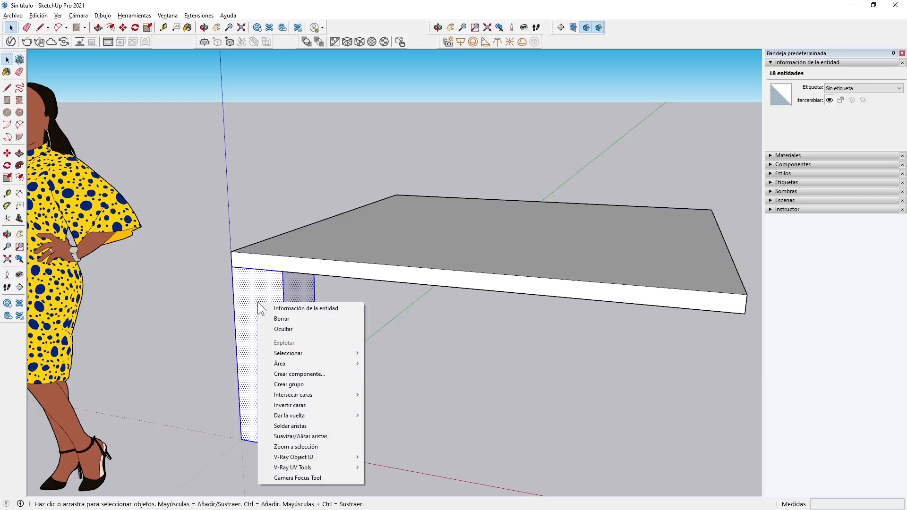
pyautogui.moveTo(285, 356)
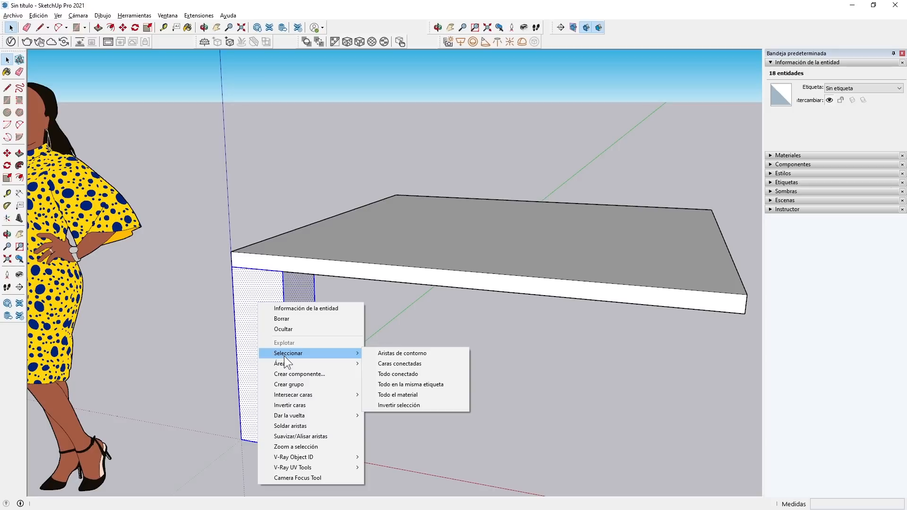
pyautogui.click(304, 374)
pyautogui.write('pata')
pyautogui.press('Return')
# Add the Outliner (Esquema) to the default tray.
pyautogui.scroll(-2, 237, 297)
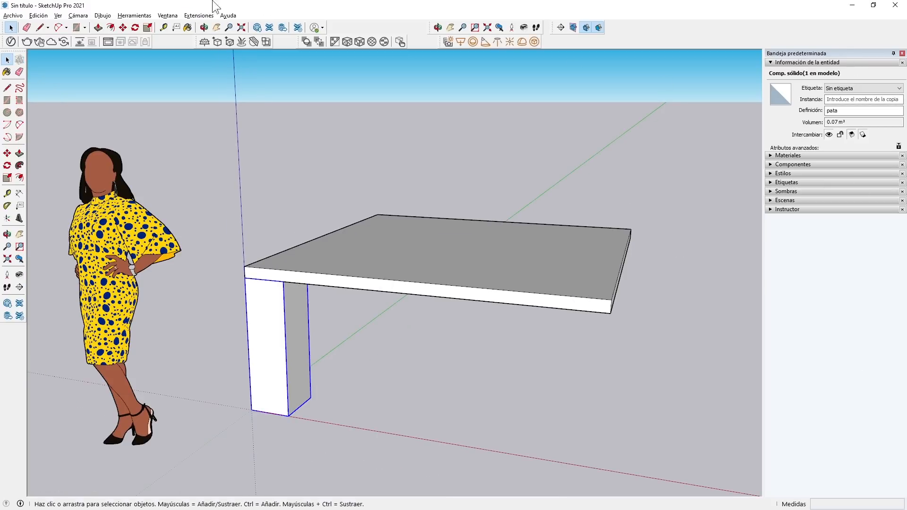
pyautogui.click(168, 15)
pyautogui.moveTo(182, 25)
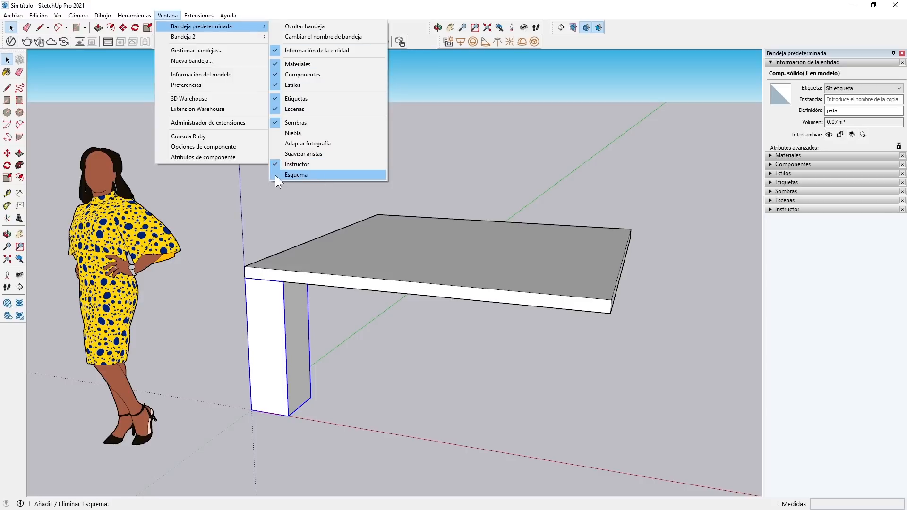
pyautogui.click(318, 176)
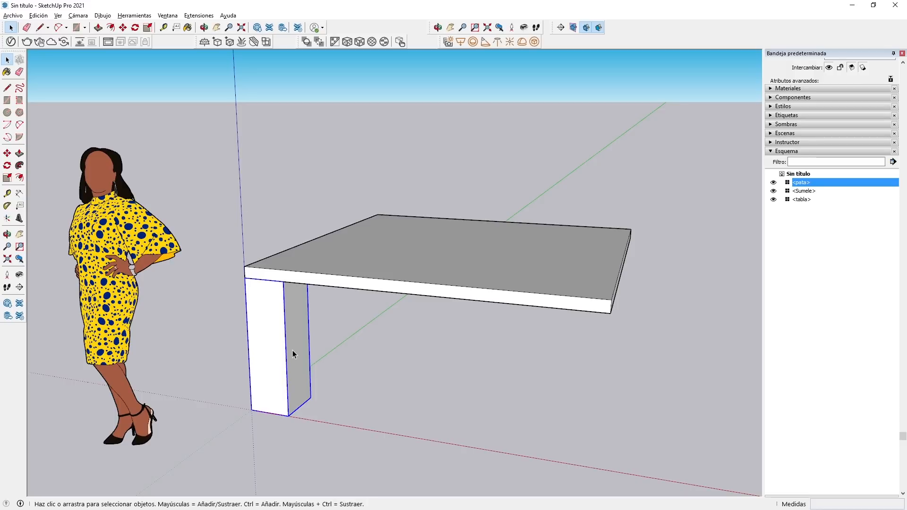
# Select the figure, the leg and the tabletop in turn to match each one with its Outliner entry.
pyautogui.click(96, 212)
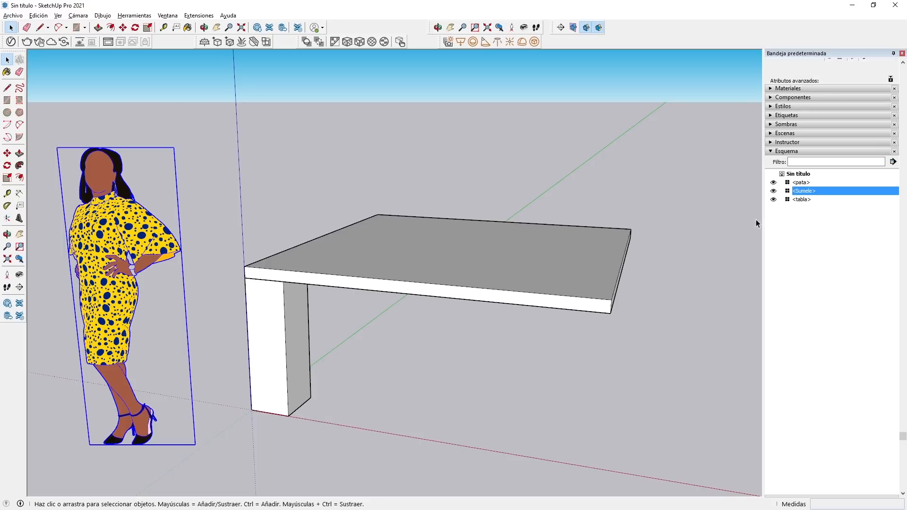
pyautogui.click(273, 359)
pyautogui.click(366, 246)
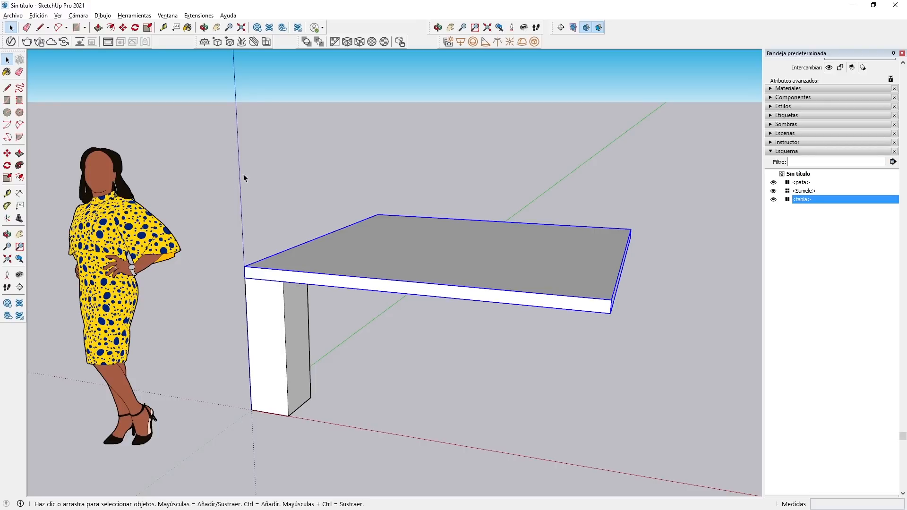
pyautogui.scroll(-3, 216, 200)
pyautogui.moveTo(217, 200); pyautogui.dragTo(319, 216, button='middle')
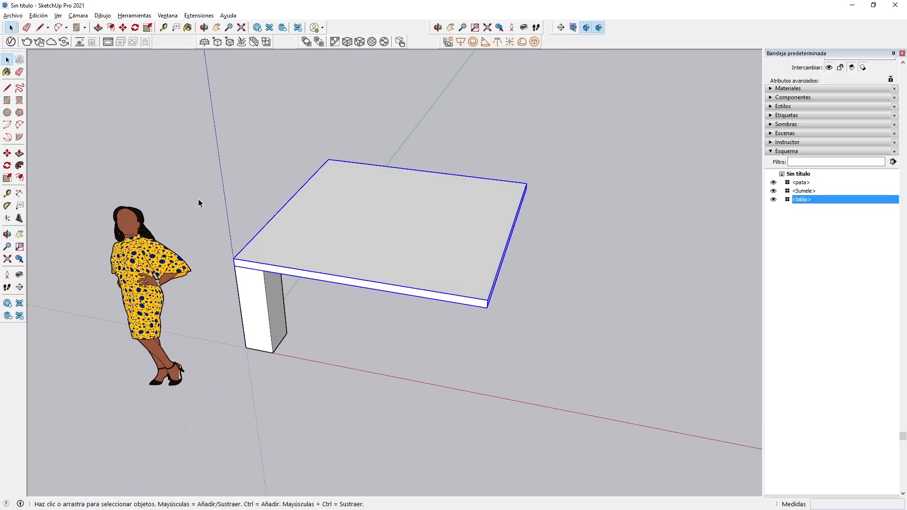
# Make three copies of the tabletop with Move, placing two behind the original and one behind the figure.
pyautogui.click(7, 153)
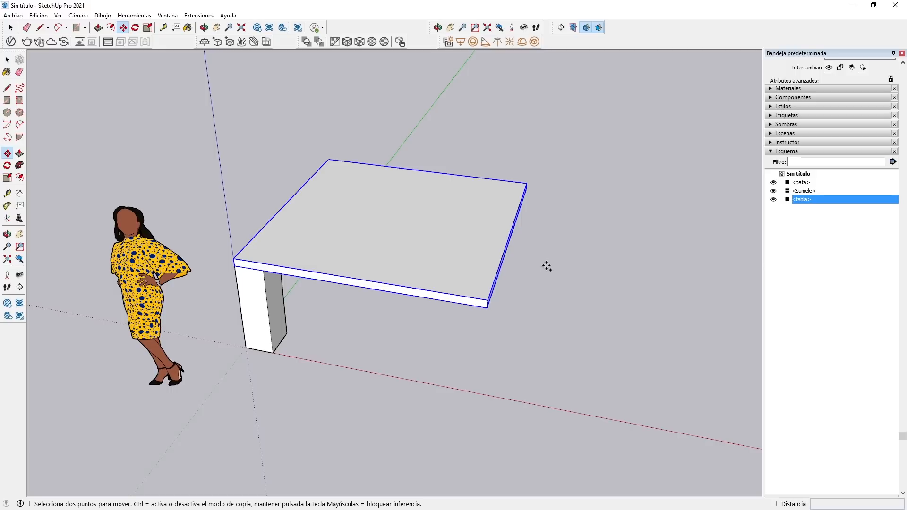
pyautogui.press('ctrl')
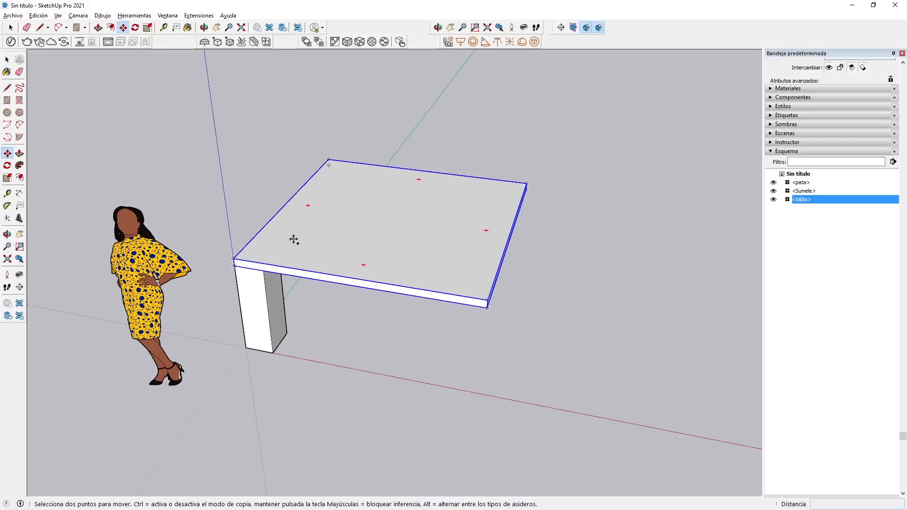
pyautogui.click(294, 238)
pyautogui.click(522, 135)
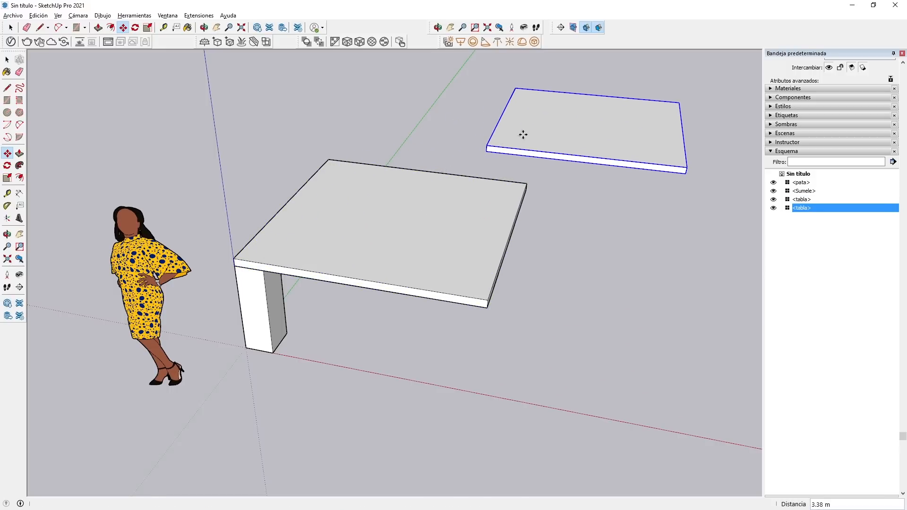
pyautogui.press('ctrl')
pyautogui.click(587, 129)
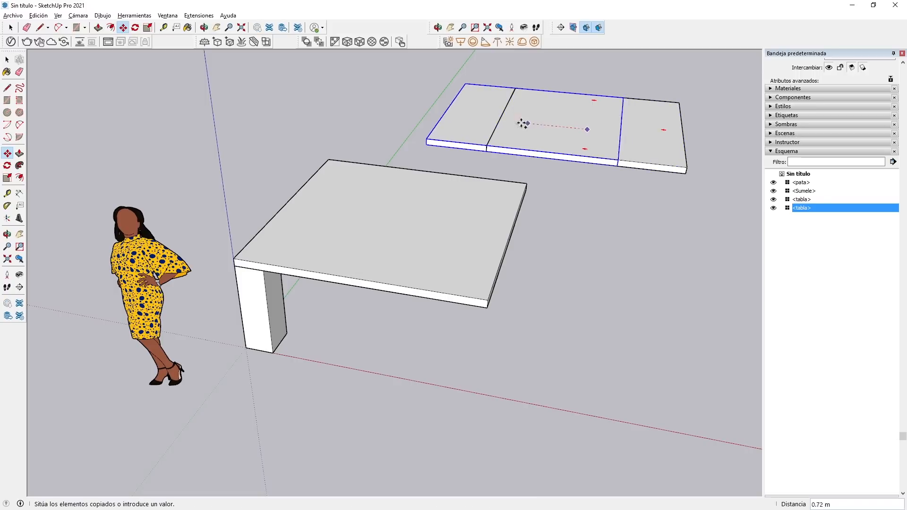
pyautogui.click(286, 92)
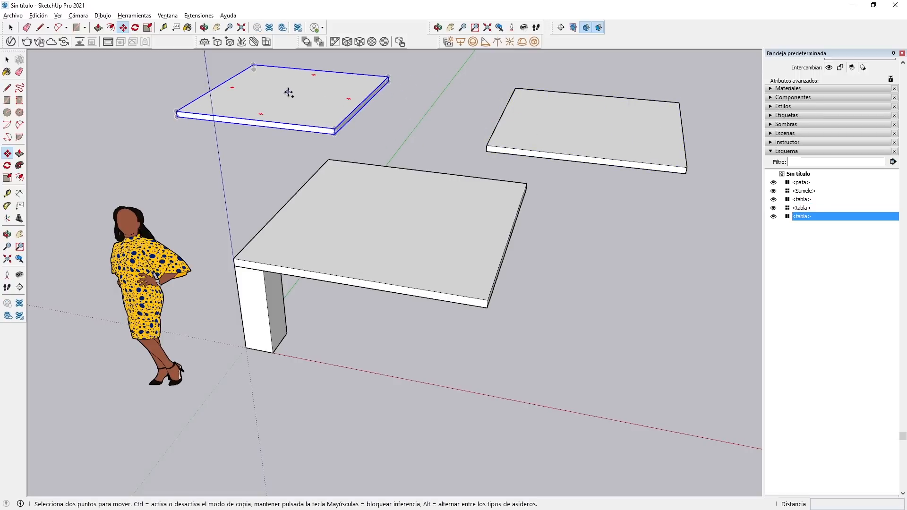
pyautogui.press('ctrl')
pyautogui.click(287, 91)
pyautogui.click(117, 178)
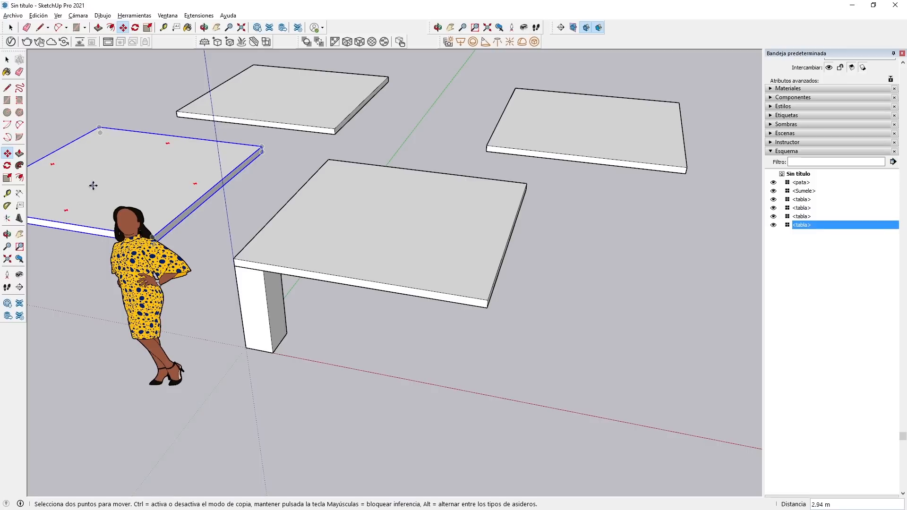
# Select two of the tabletop copies in turn to match each one with its Outliner entry.
pyautogui.click(8, 60)
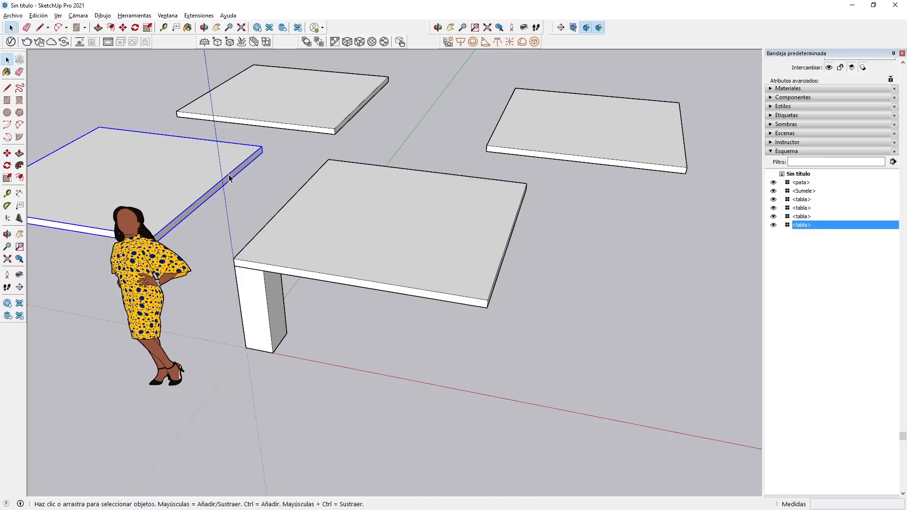
pyautogui.click(319, 119)
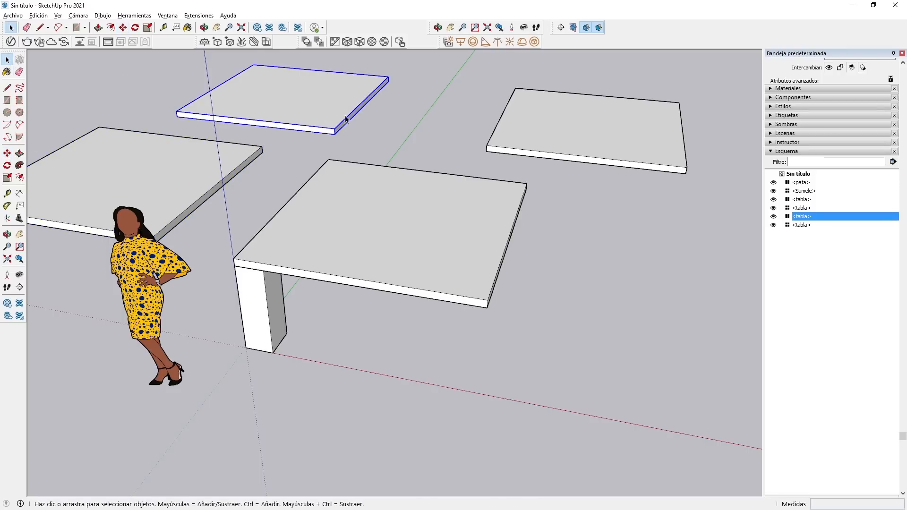
pyautogui.click(211, 175)
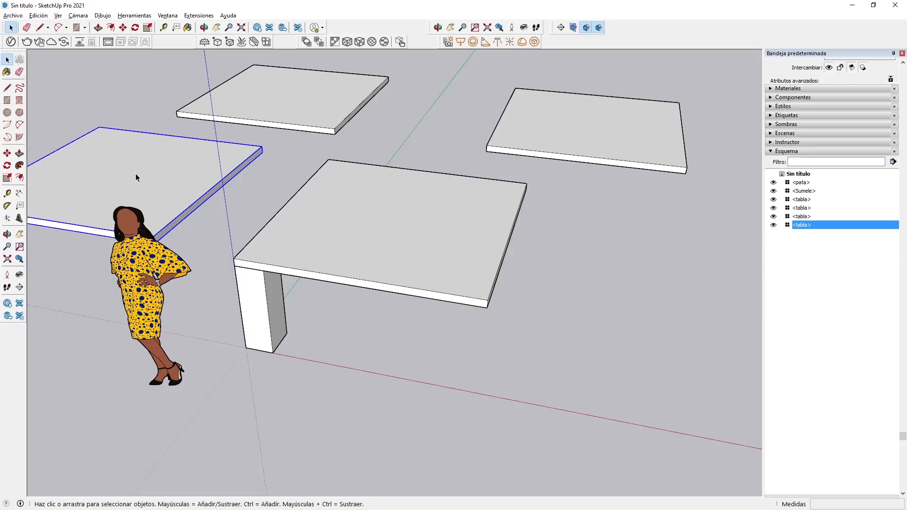
# Edit the tabletop copy behind the figure and Push/Pull its top face upward to thicken the tabla component.
pyautogui.doubleClick(115, 172)
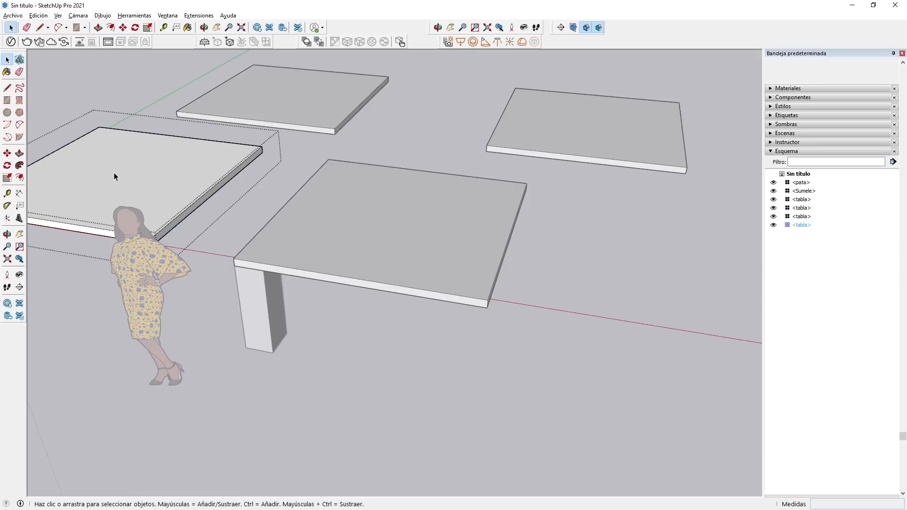
pyautogui.click(19, 154)
pyautogui.moveTo(208, 199)
pyautogui.mouseDown()
pyautogui.moveTo(121, 166)
pyautogui.moveTo(202, 196)
pyautogui.mouseUp()
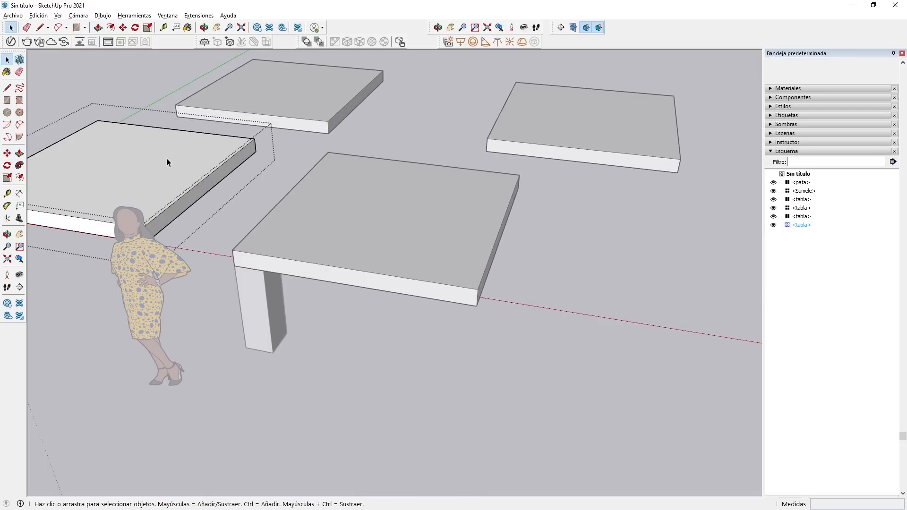
pyautogui.click(437, 410)
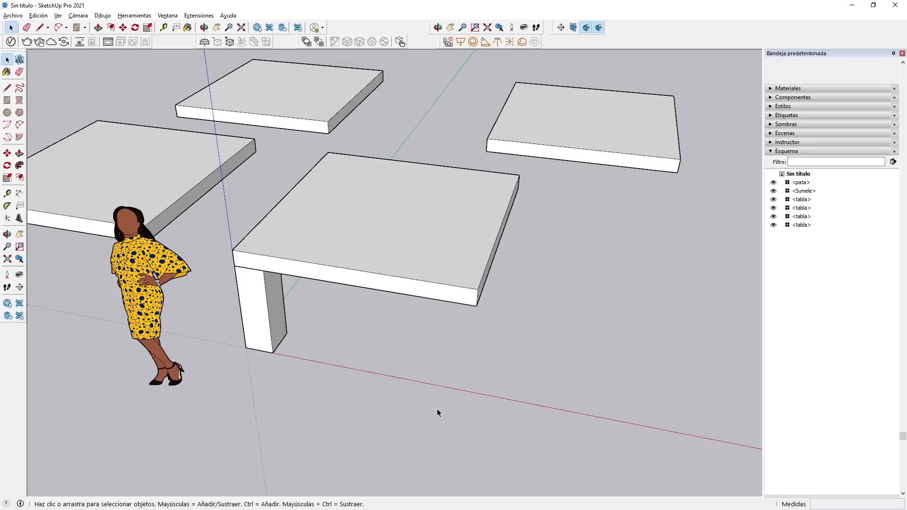
# Rotate the tabletop copy behind the figure 90 degrees in the horizontal plane.
pyautogui.click(122, 168)
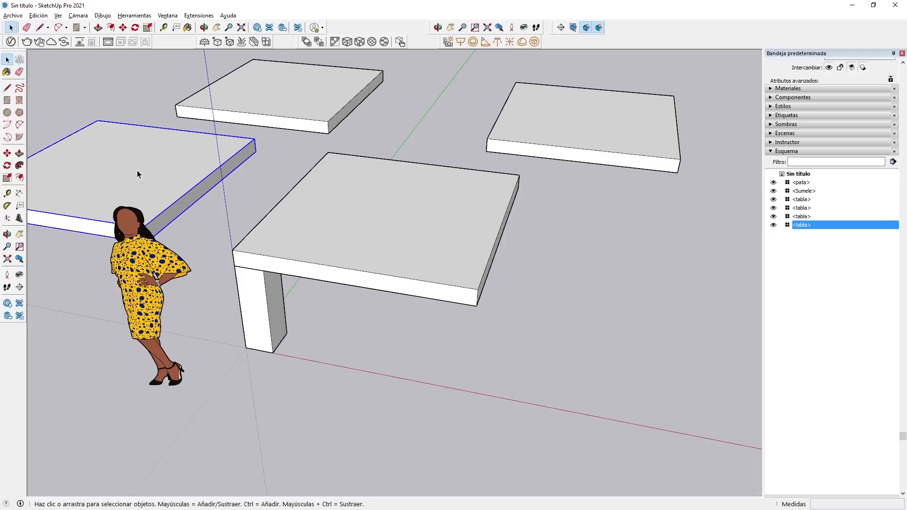
pyautogui.click(7, 166)
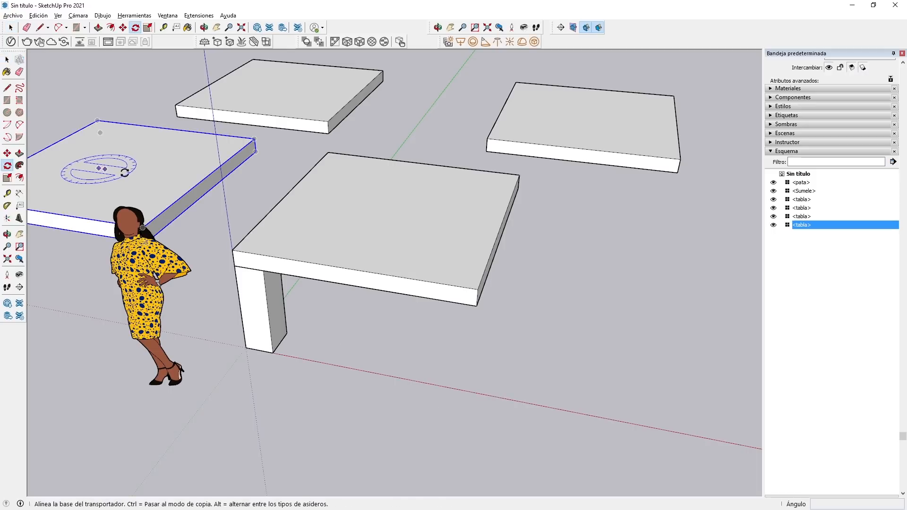
pyautogui.click(147, 177)
pyautogui.click(128, 145)
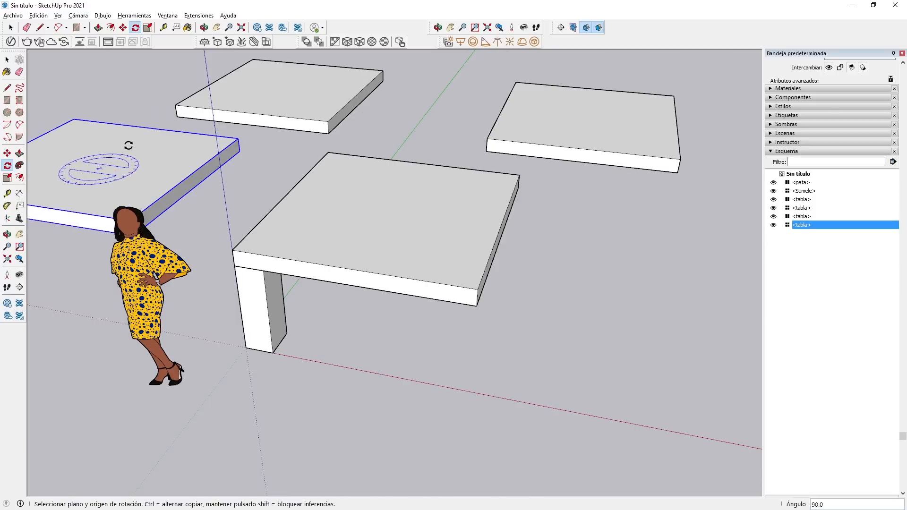
pyautogui.press('space')
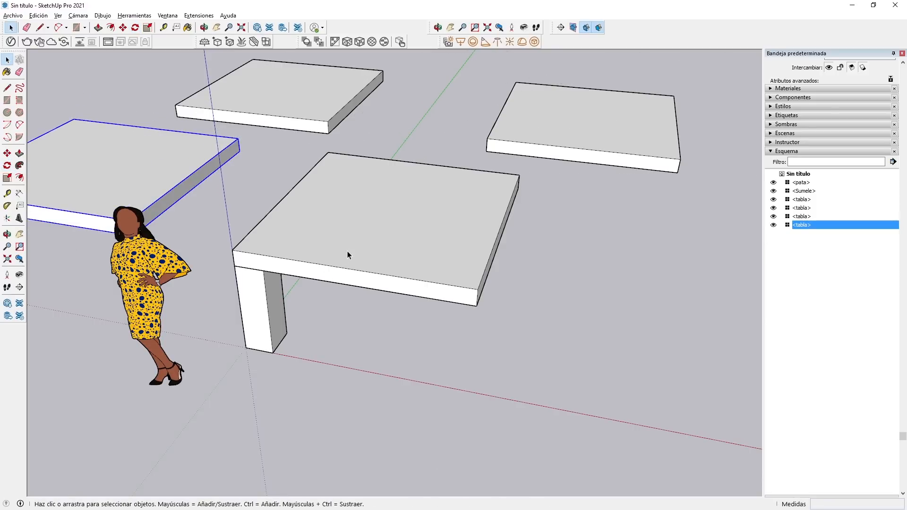
# Edit the tabletop copy farthest from the figure and Push/Pull its front face inward by about 0.68 m.
pyautogui.doubleClick(579, 125)
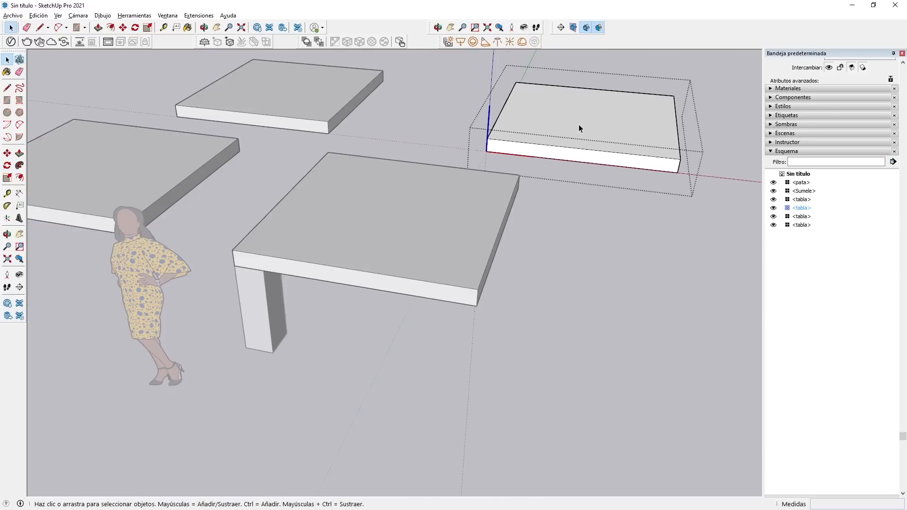
pyautogui.click(19, 153)
pyautogui.click(562, 152)
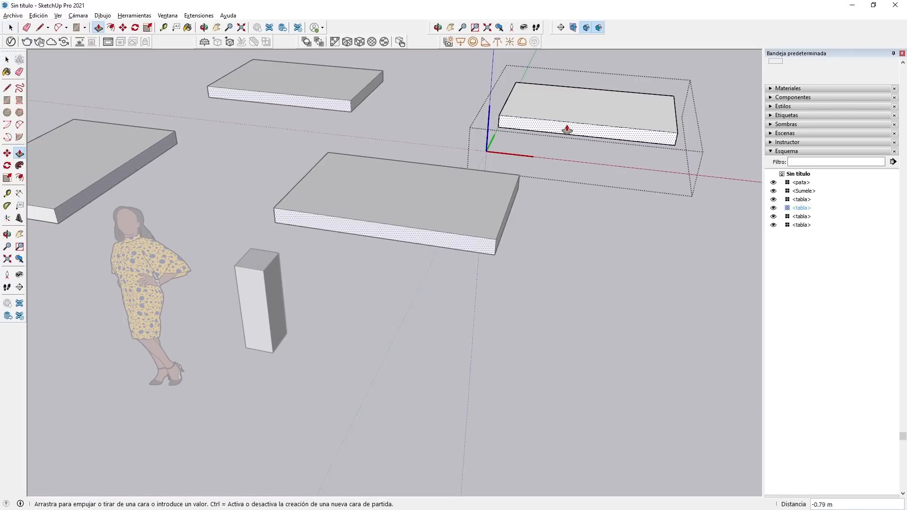
pyautogui.click(565, 148)
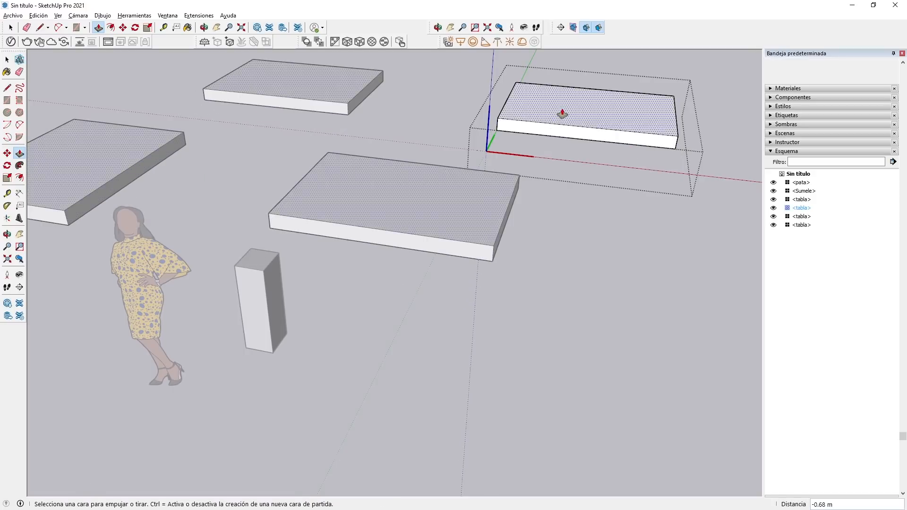
# Push/Pull the same copy's top face upward to make the tabla component thicker, and finish editing it.
pyautogui.moveTo(558, 115); pyautogui.dragTo(58, 57)
pyautogui.click(7, 59)
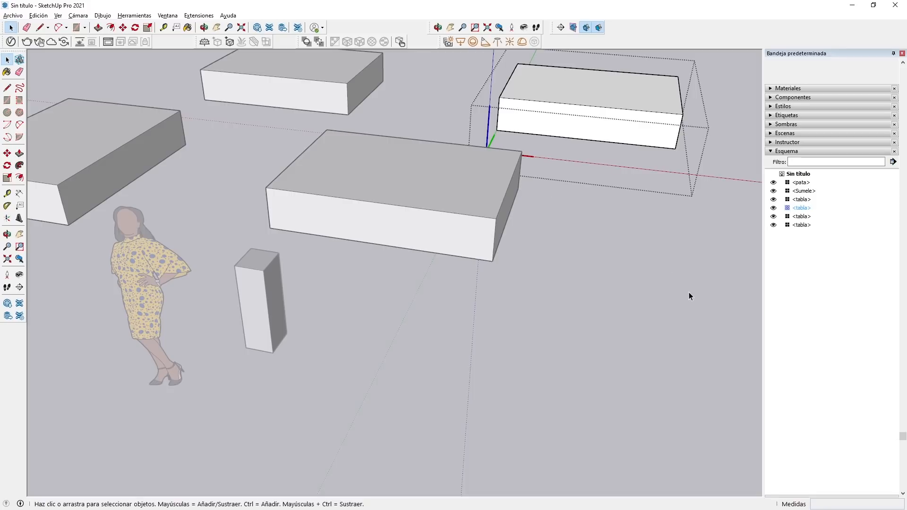
pyautogui.click(688, 293)
# Rotate the tabletop copy behind the figure so that it stands upright on its edge.
pyautogui.click(83, 149)
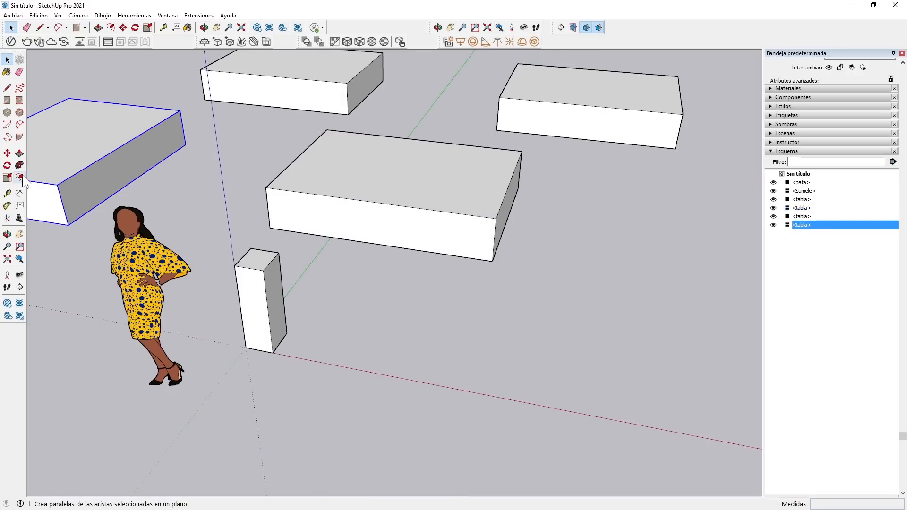
pyautogui.click(7, 166)
# Edit the original tabletop above the leg and Push/Pull its top face upward to thicken the tabla component further.
pyautogui.doubleClick(388, 181)
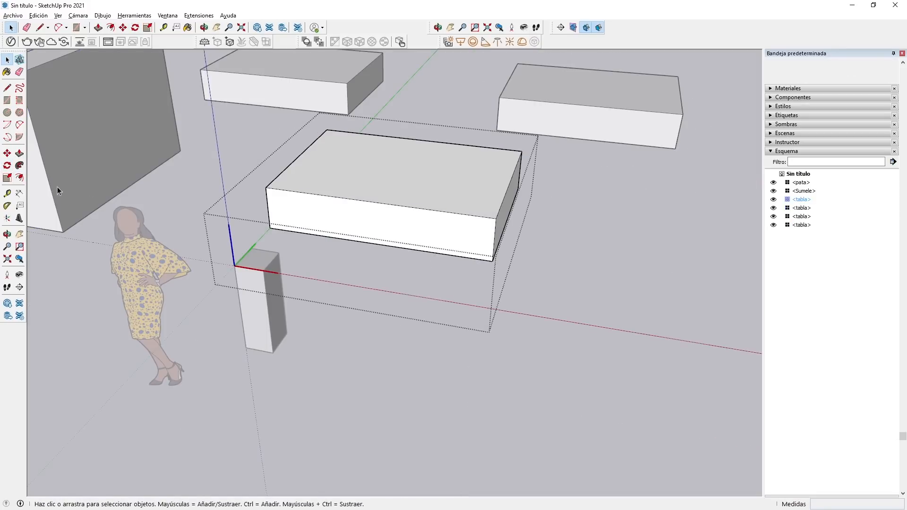
pyautogui.click(19, 154)
pyautogui.moveTo(335, 169); pyautogui.dragTo(336, 148)
pyautogui.scroll(-3, 339, 236)
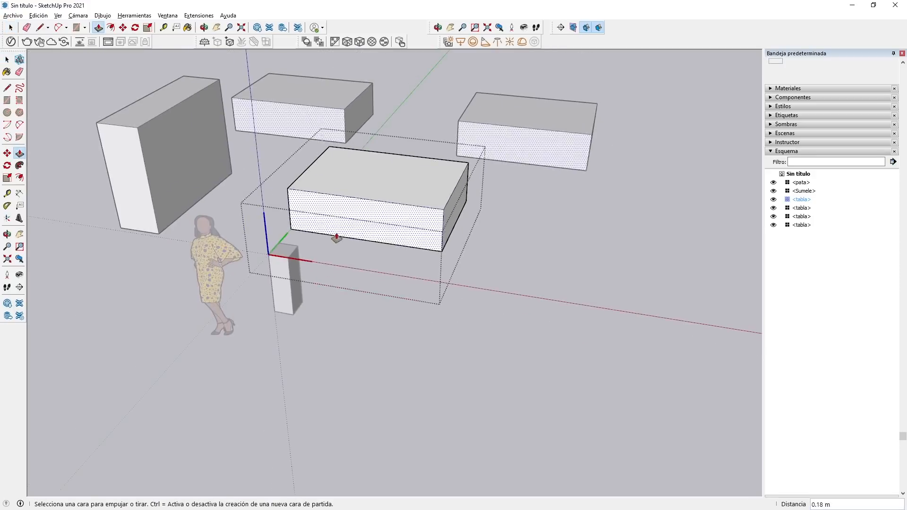
pyautogui.moveTo(382, 195)
pyautogui.mouseDown()
pyautogui.moveTo(372, 178)
pyautogui.moveTo(372, 197)
pyautogui.moveTo(371, 182)
pyautogui.moveTo(375, 138)
pyautogui.moveTo(397, 188)
pyautogui.mouseUp()
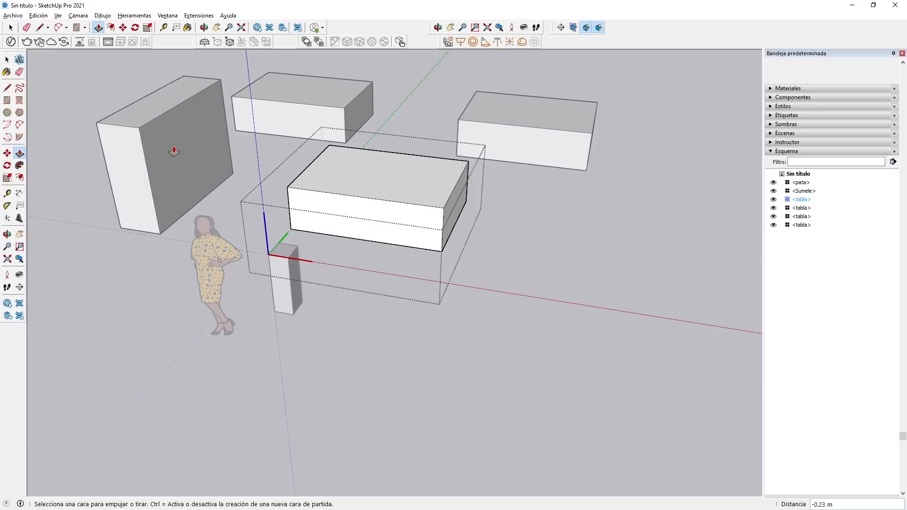
pyautogui.click(7, 59)
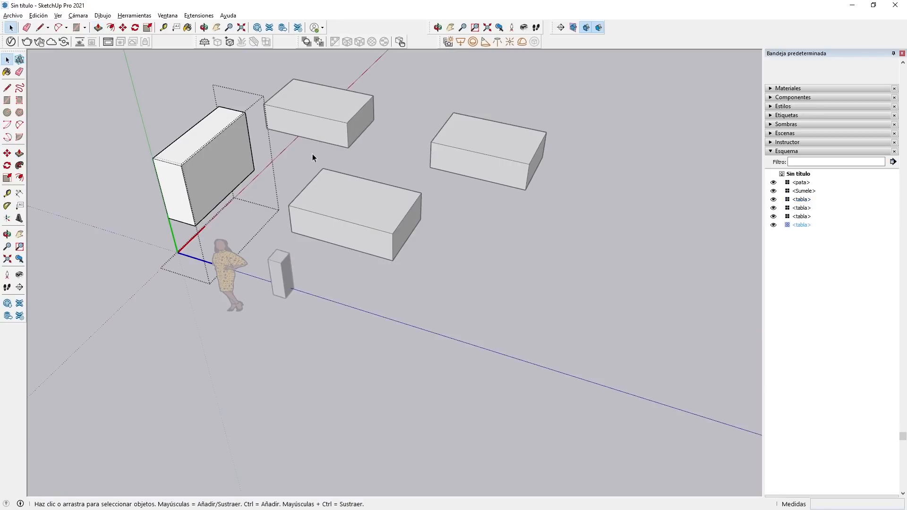
pyautogui.press('Escape')
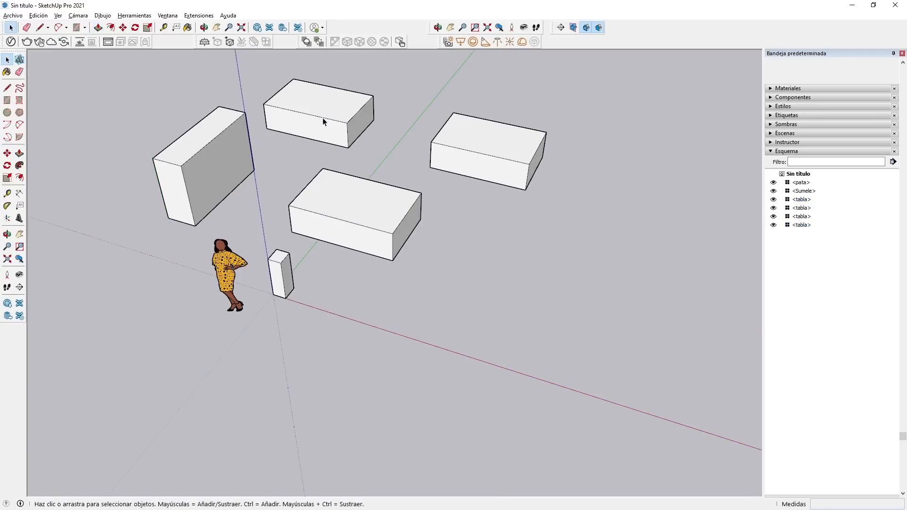
# Edit the original tabletop and Push/Pull its front face outward until it is flush with the front of the leg.
pyautogui.doubleClick(324, 215)
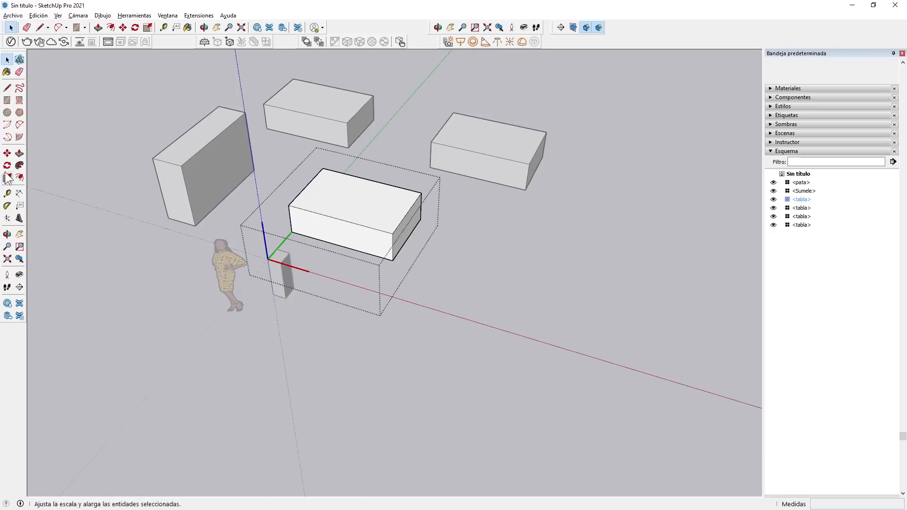
pyautogui.click(20, 152)
pyautogui.scroll(2, 302, 251)
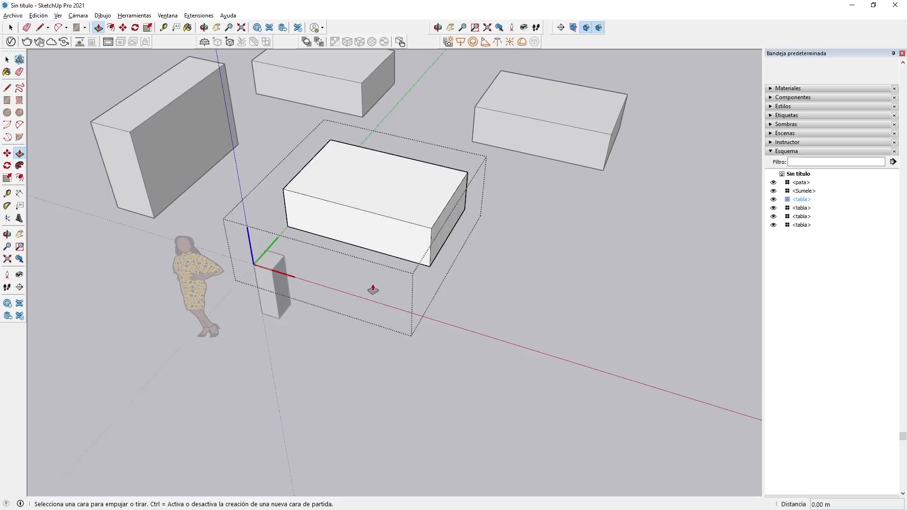
pyautogui.click(348, 229)
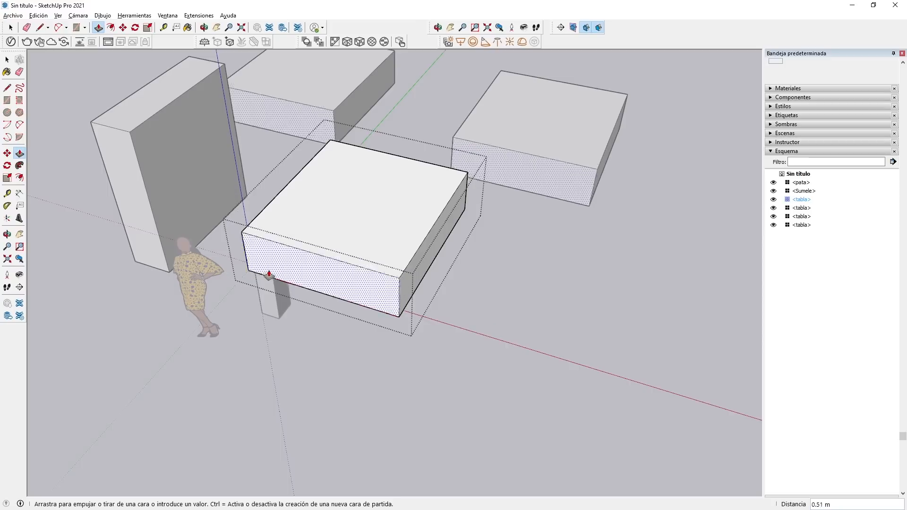
pyautogui.click(270, 275)
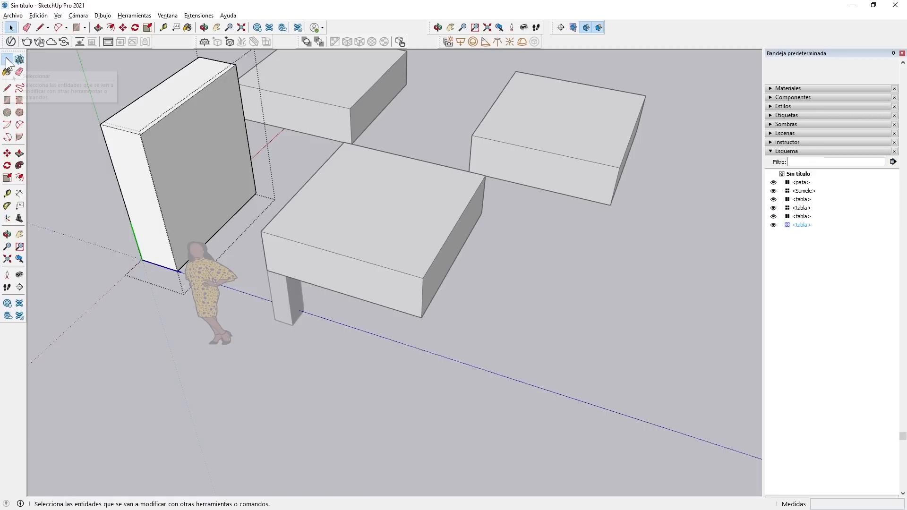
pyautogui.click(469, 315)
# Delete the three tabletop copies, keeping only the original tabletop above the leg.
pyautogui.click(516, 153)
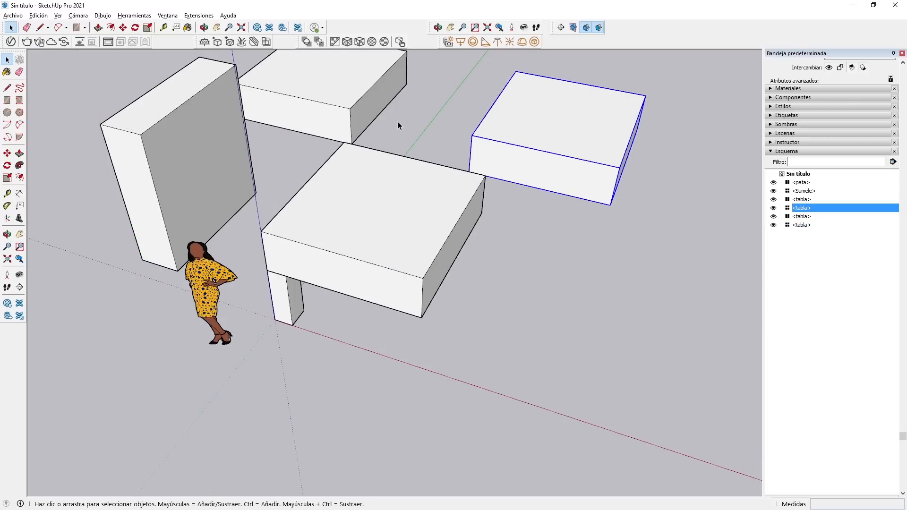
pyautogui.press('Delete')
pyautogui.click(347, 97)
pyautogui.press('Delete')
pyautogui.click(203, 146)
pyautogui.press('Delete')
# Copy the leg 1.76 m along the red axis to the other front corner beneath the tabletop.
pyautogui.scroll(4, 253, 243)
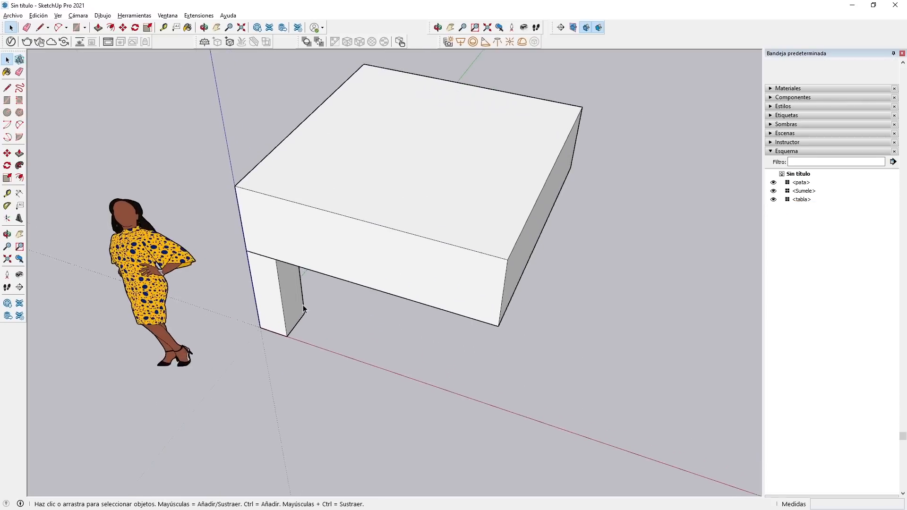
pyautogui.scroll(2, 286, 267)
pyautogui.moveTo(350, 258); pyautogui.dragTo(425, 260, button='middle')
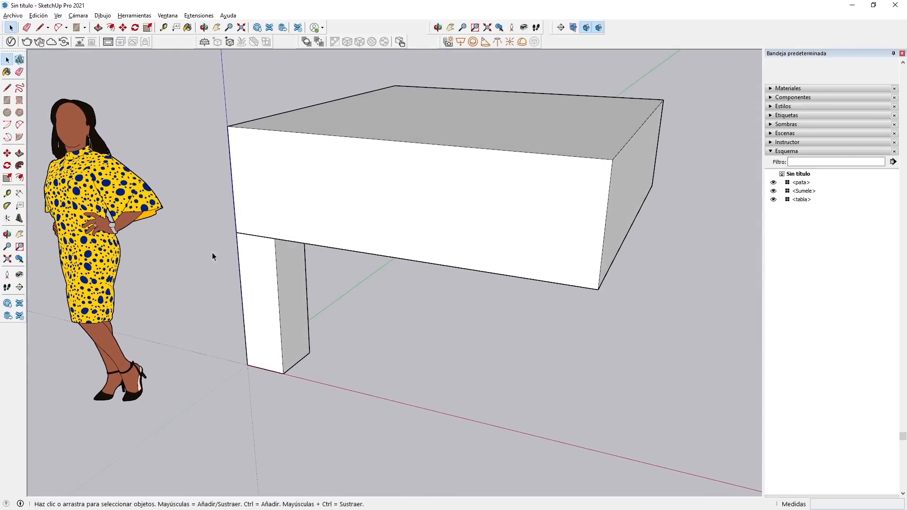
pyautogui.click(262, 263)
pyautogui.click(7, 153)
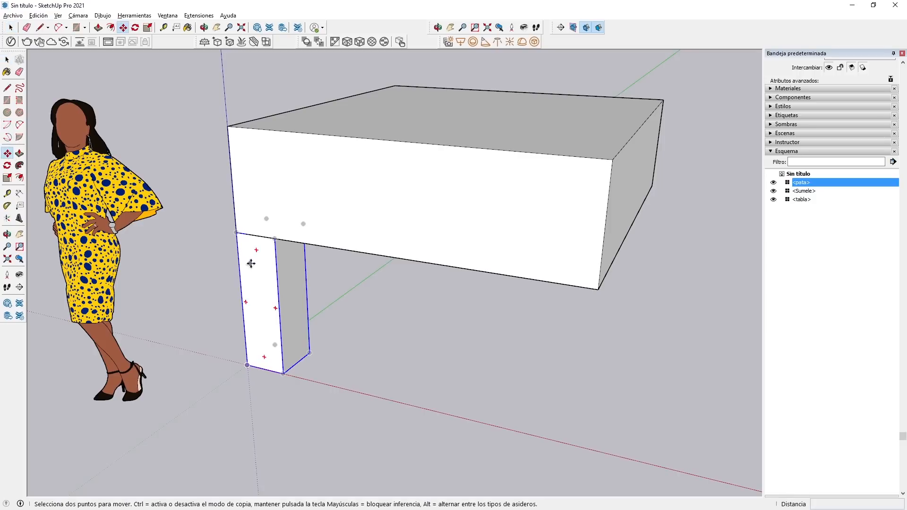
pyautogui.click(272, 239)
pyautogui.press('ctrl')
pyautogui.click(594, 289)
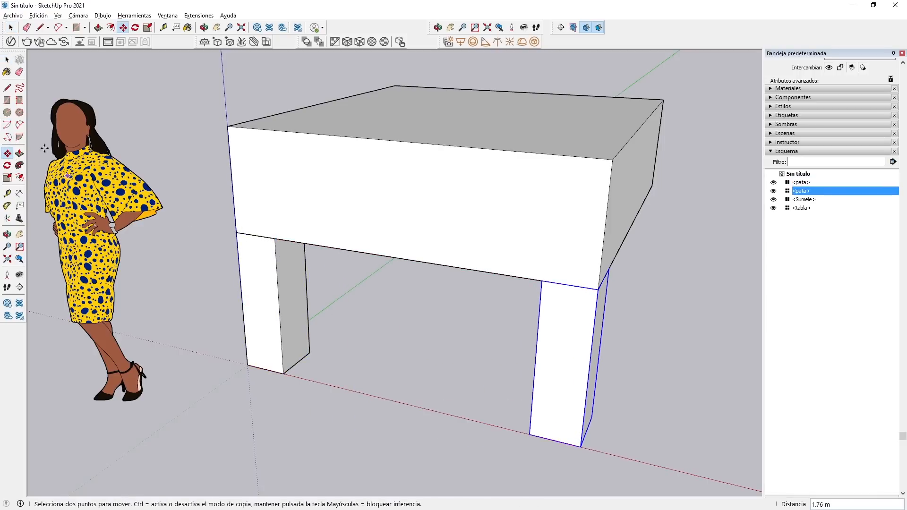
# Edit the original leg and Push/Pull its inner side face 0.21 m outward along the red axis.
pyautogui.click(7, 59)
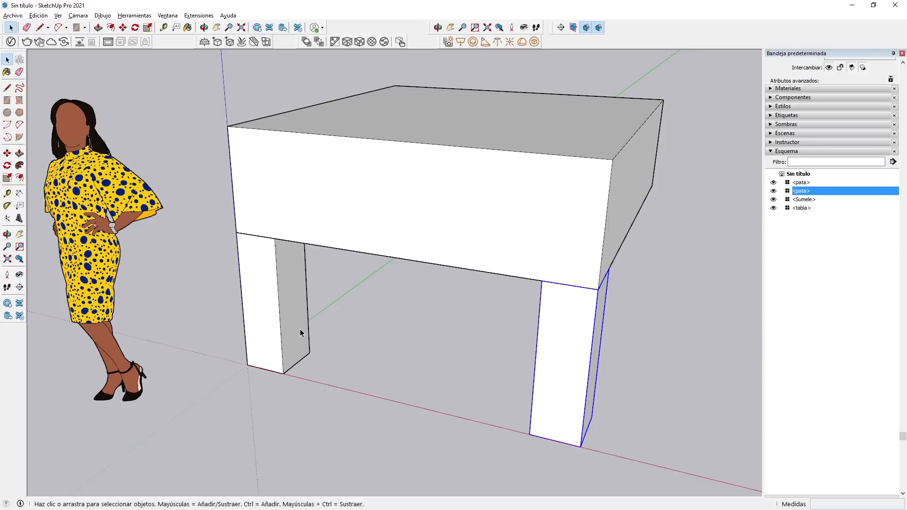
pyautogui.doubleClick(293, 301)
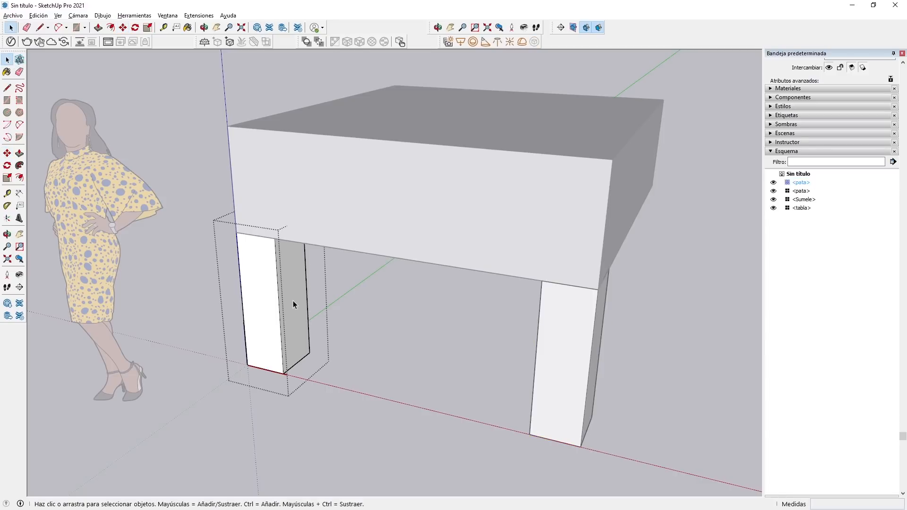
pyautogui.moveTo(272, 294); pyautogui.dragTo(318, 303)
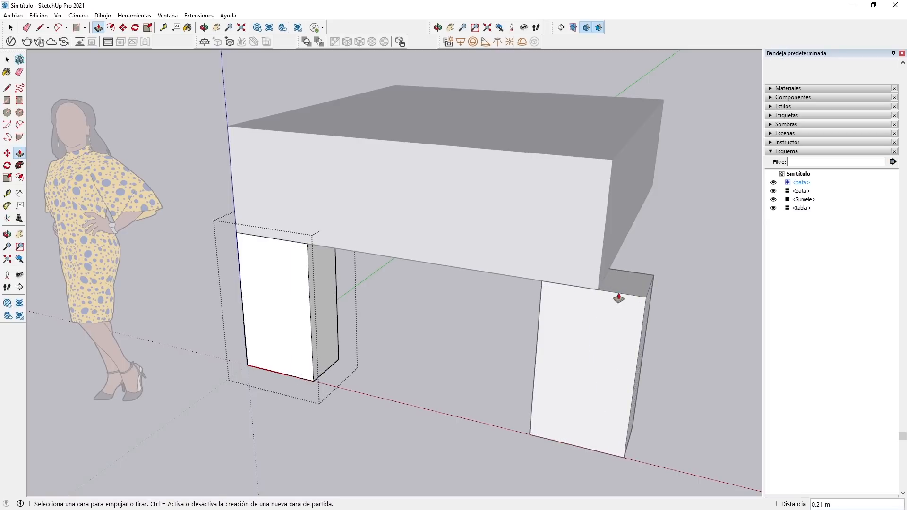
# Push/Pull the original leg's inner side face another 0.29 m along the red axis and finish editing the component.
pyautogui.click(6, 58)
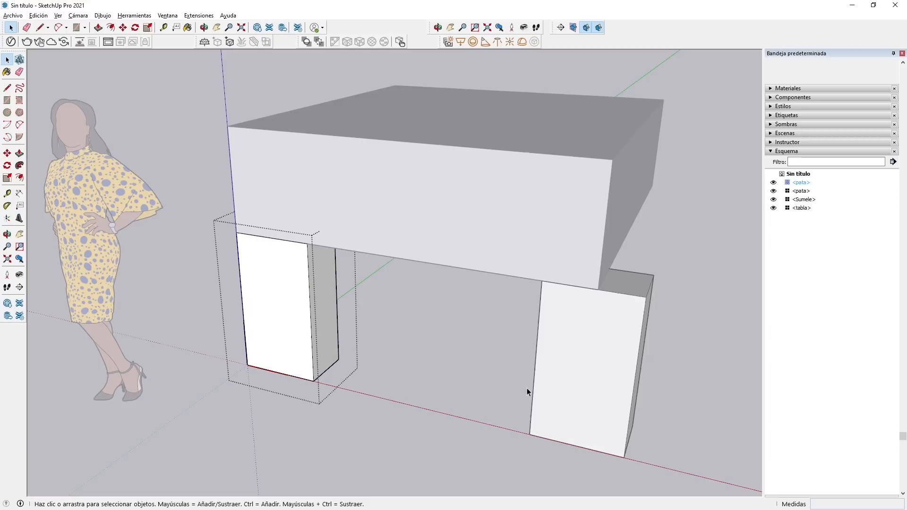
pyautogui.click(566, 374)
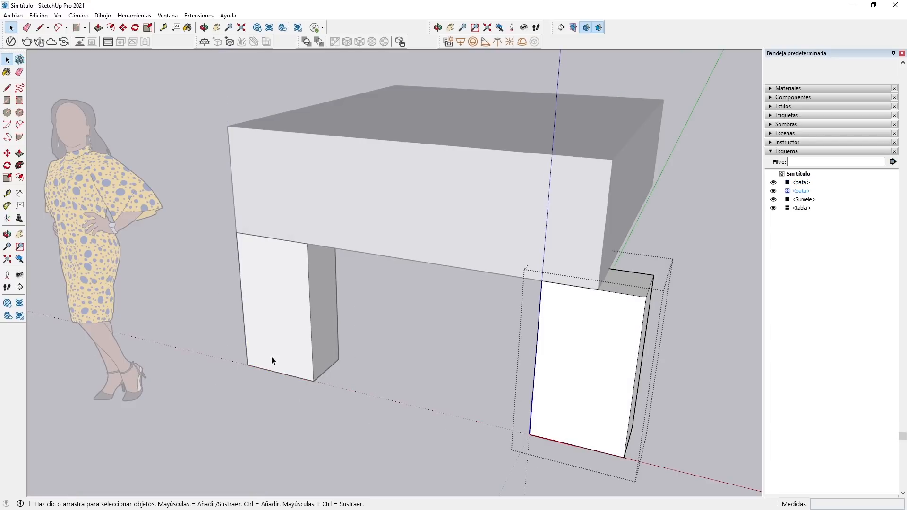
pyautogui.click(327, 339)
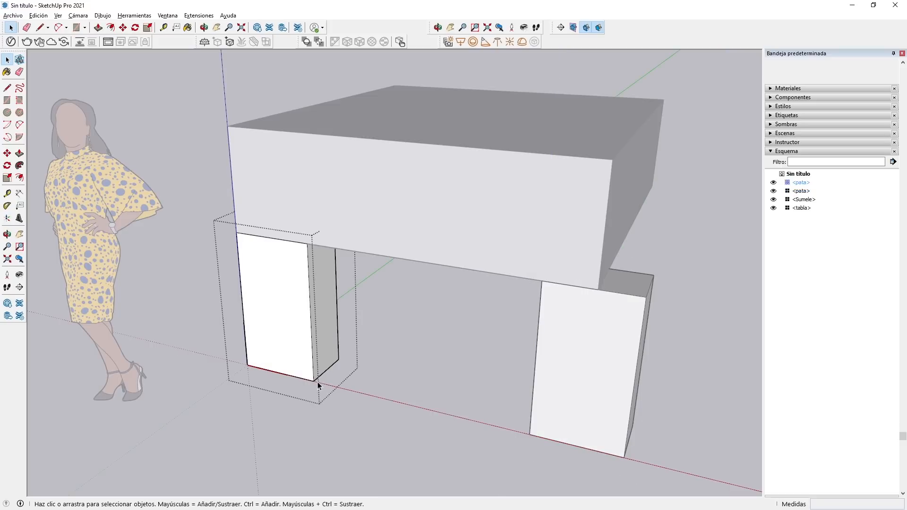
pyautogui.click(19, 153)
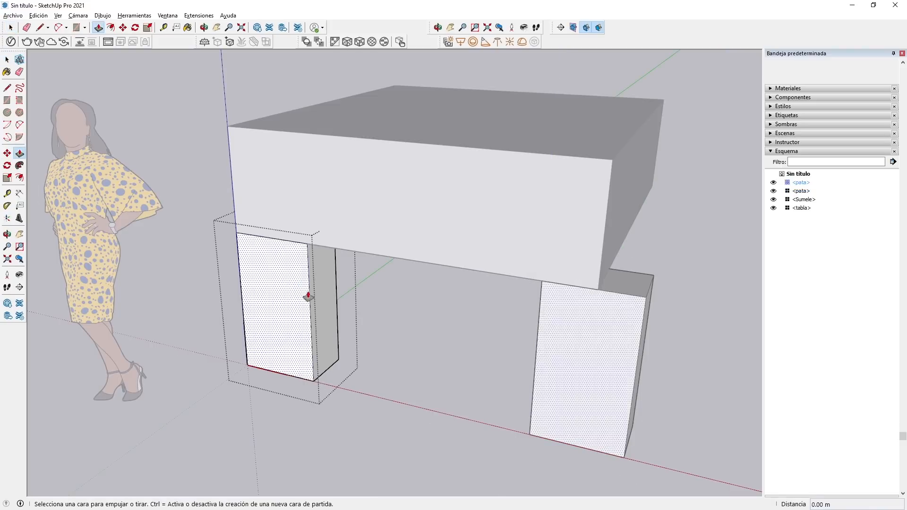
pyautogui.moveTo(307, 294); pyautogui.dragTo(573, 417)
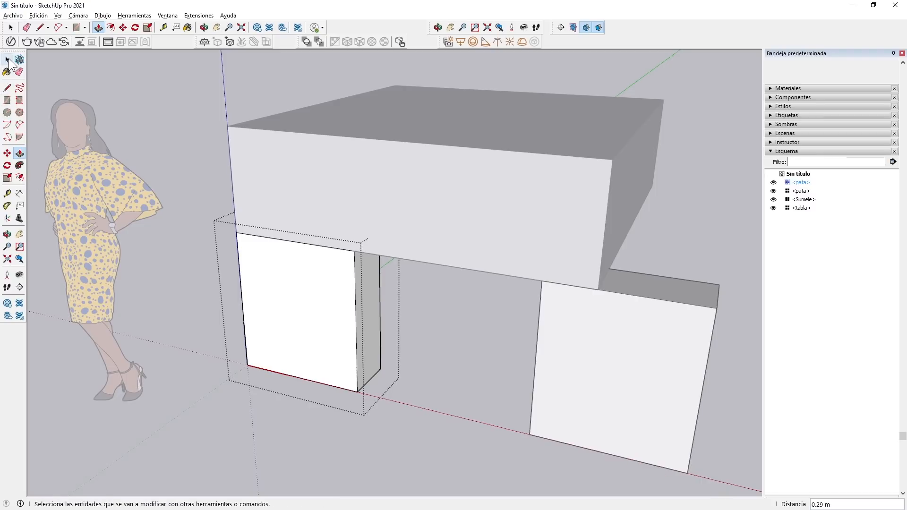
pyautogui.click(7, 60)
pyautogui.click(336, 450)
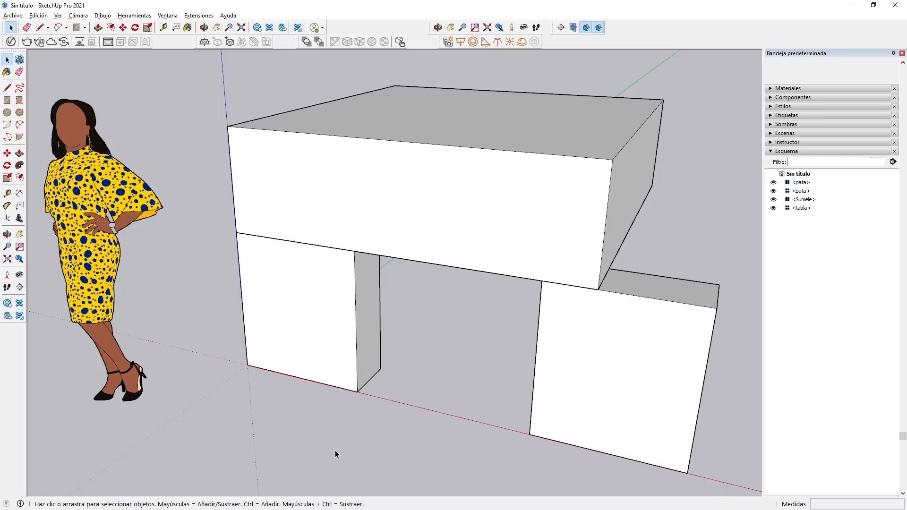
pyautogui.scroll(-3, 330, 413)
pyautogui.moveTo(331, 413); pyautogui.dragTo(334, 432, button='middle')
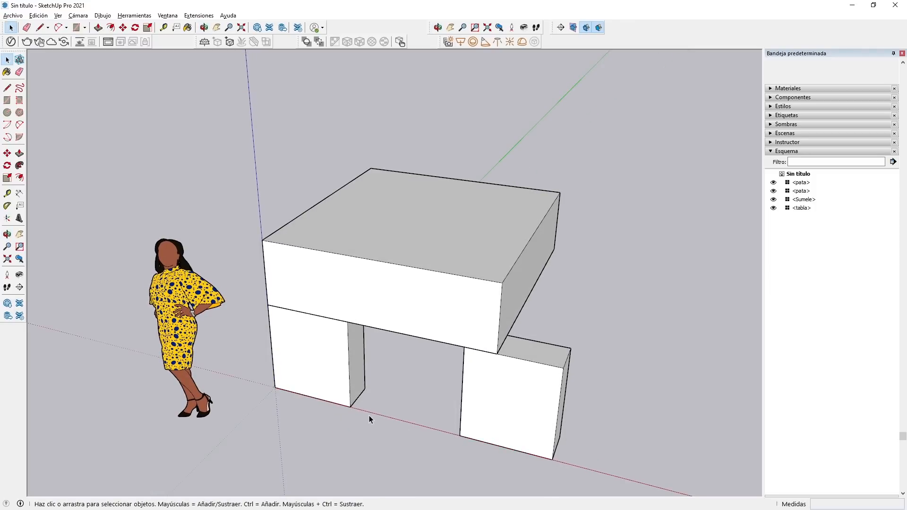
# Flip the copied front leg along its component's red axis.
pyautogui.click(489, 384)
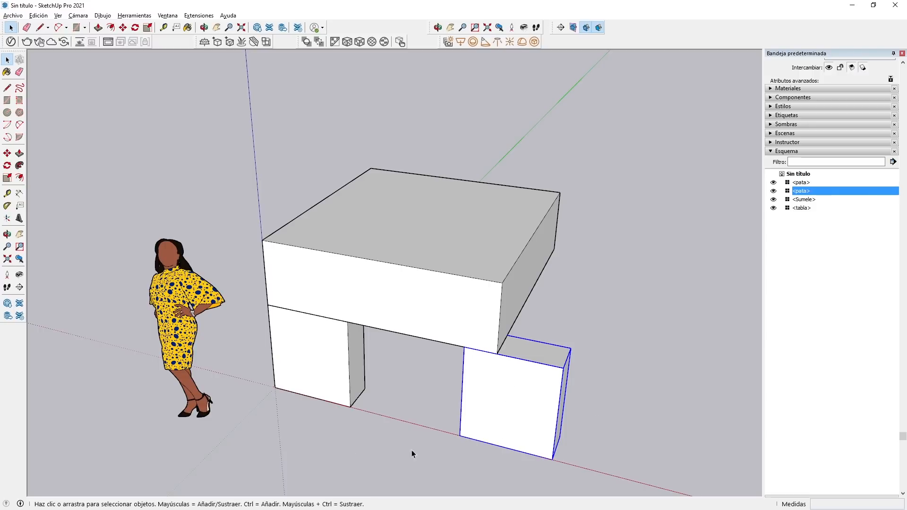
pyautogui.rightClick(506, 396)
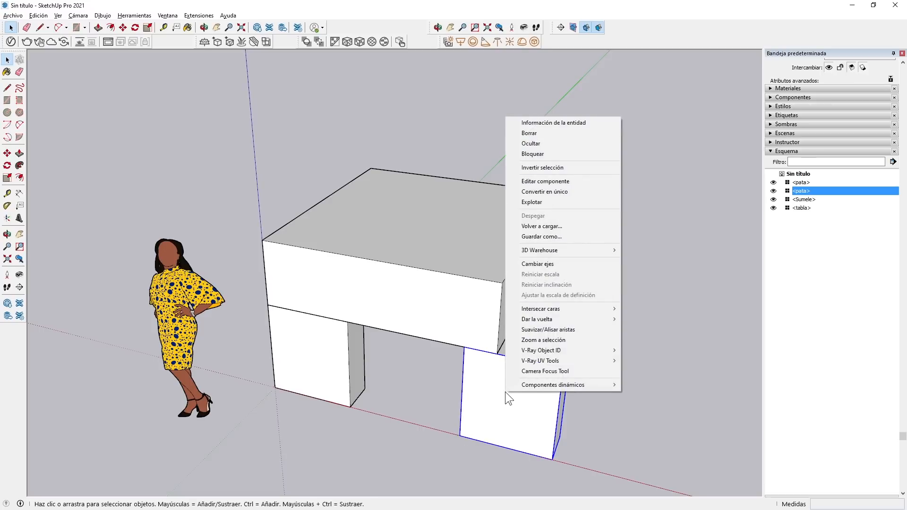
pyautogui.moveTo(531, 320)
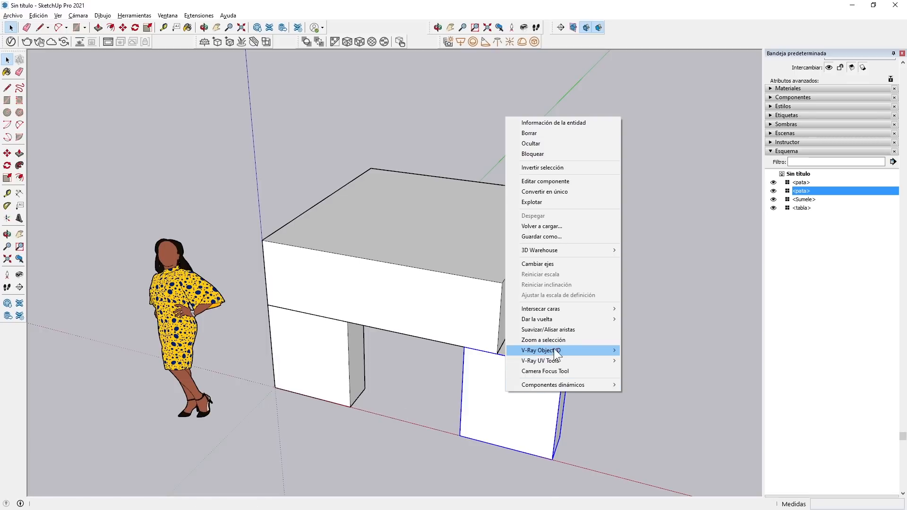
pyautogui.moveTo(578, 318)
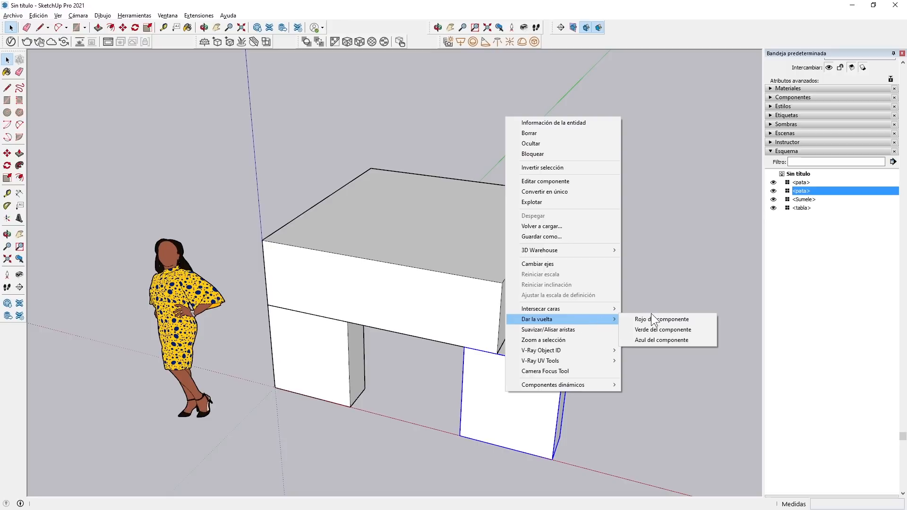
pyautogui.click(665, 318)
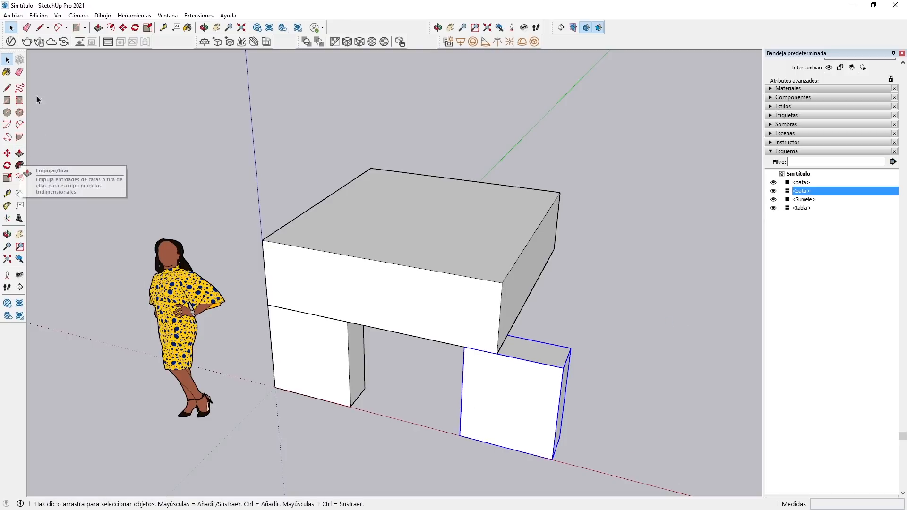
# Edit the original leg, Push/Pull its inner side face 0.28 m inward to narrow it, and finish editing.
pyautogui.doubleClick(330, 364)
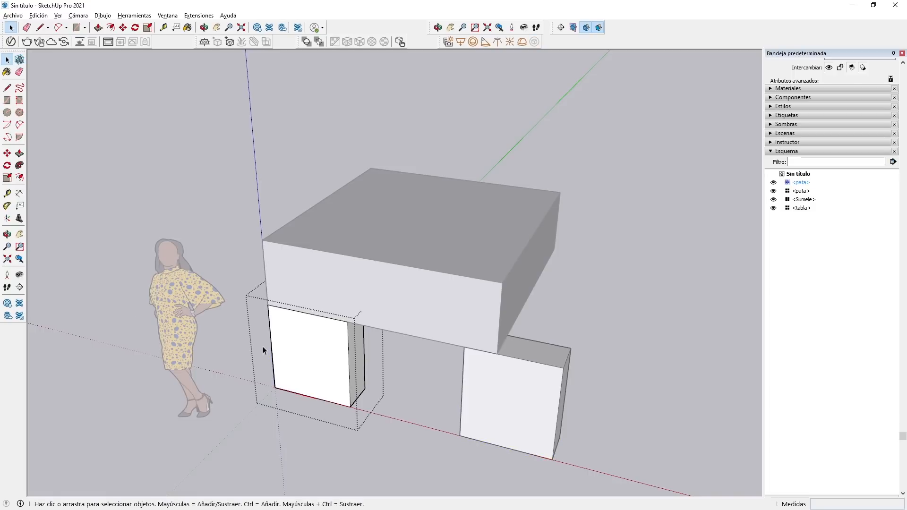
pyautogui.click(20, 153)
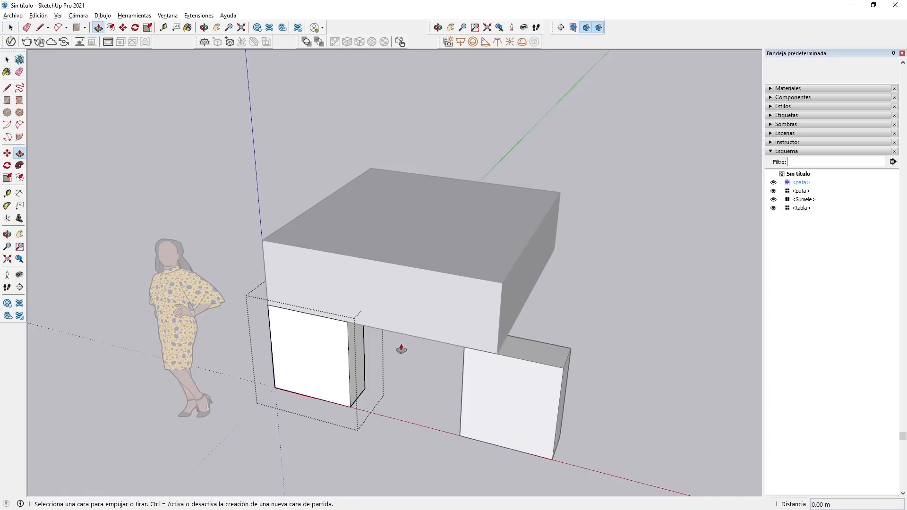
pyautogui.click(357, 372)
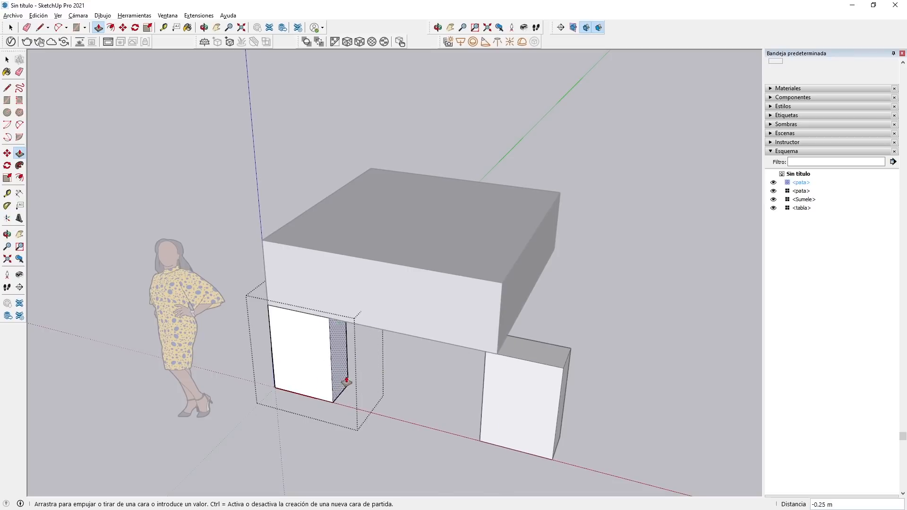
pyautogui.click(331, 377)
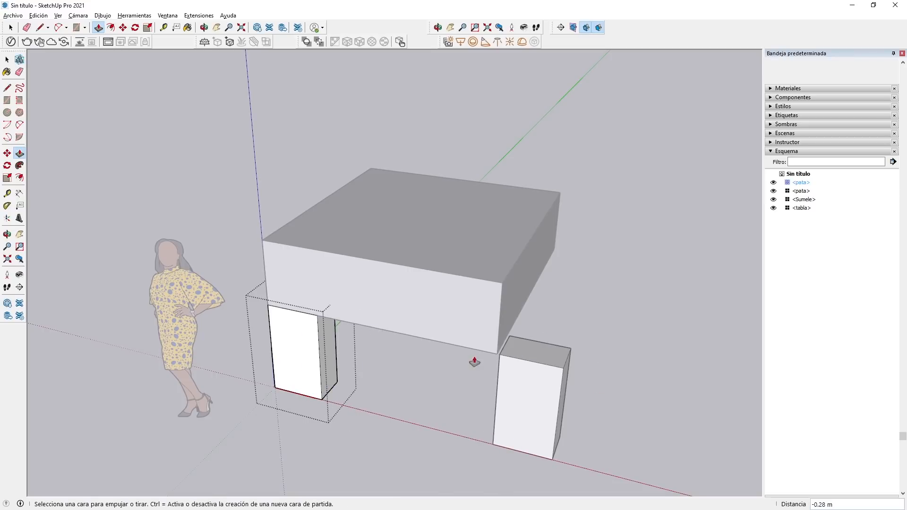
pyautogui.click(7, 59)
pyautogui.click(637, 370)
# Move the copied front leg 0.50 m along the red axis so its outer corner meets the tabletop's corner.
pyautogui.click(543, 393)
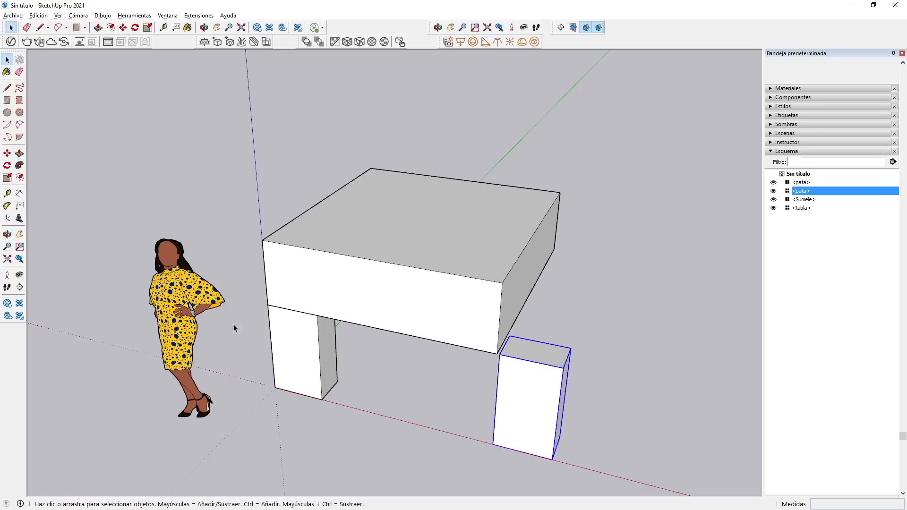
pyautogui.click(7, 153)
pyautogui.click(563, 367)
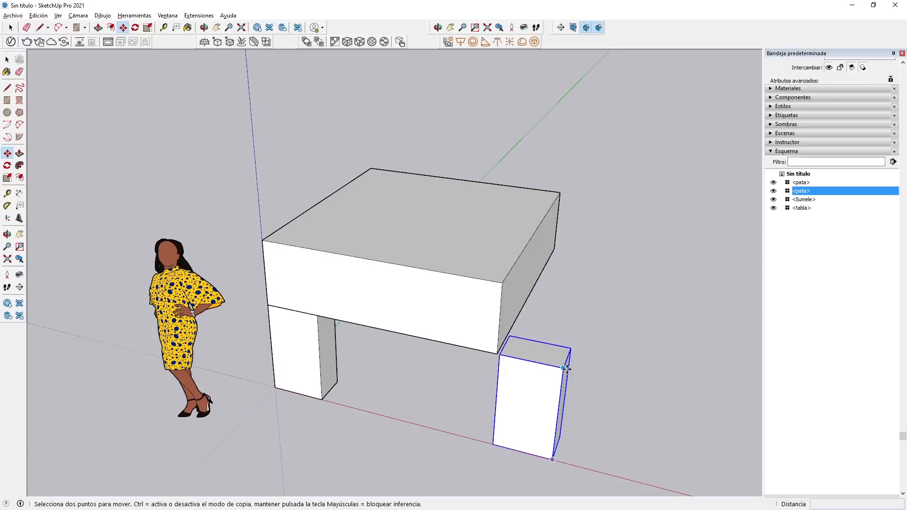
pyautogui.click(501, 349)
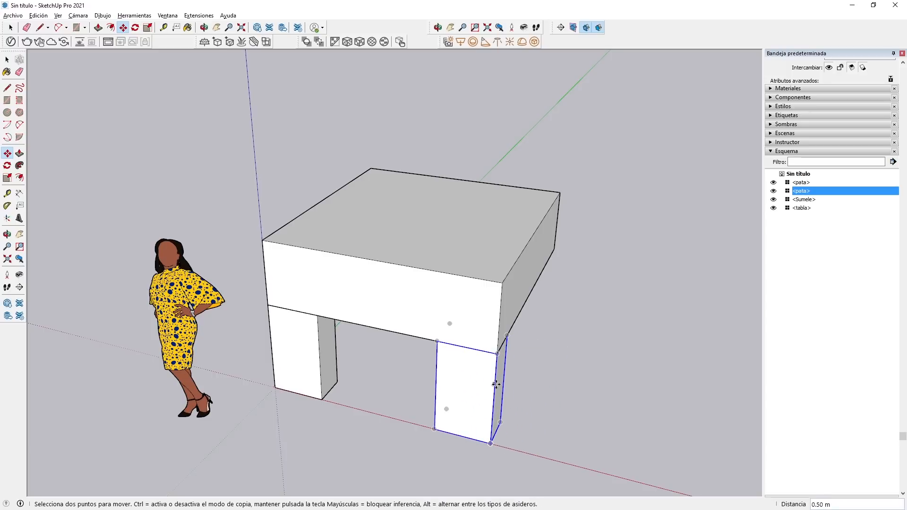
pyautogui.press('space')
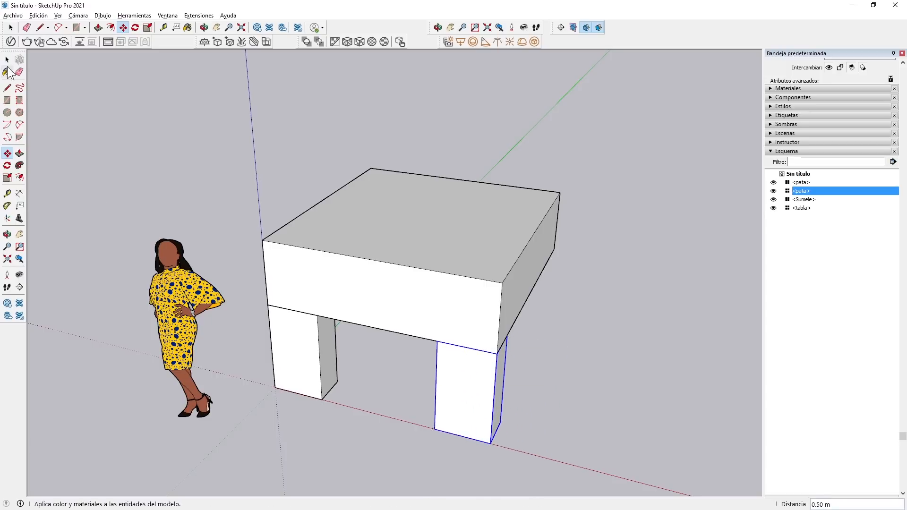
# Copy both front legs together 1.84 m along the green axis to the rear corners beneath the tabletop.
pyautogui.click(7, 60)
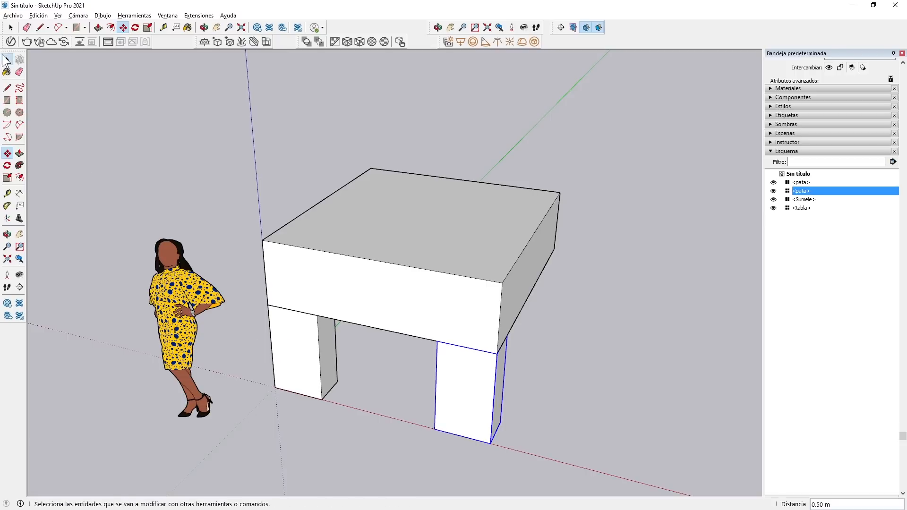
pyautogui.keyDown('shift'); pyautogui.click(304, 347); pyautogui.keyUp('shift')
pyautogui.moveTo(612, 461); pyautogui.dragTo(199, 394, button='middle')
pyautogui.click(7, 153)
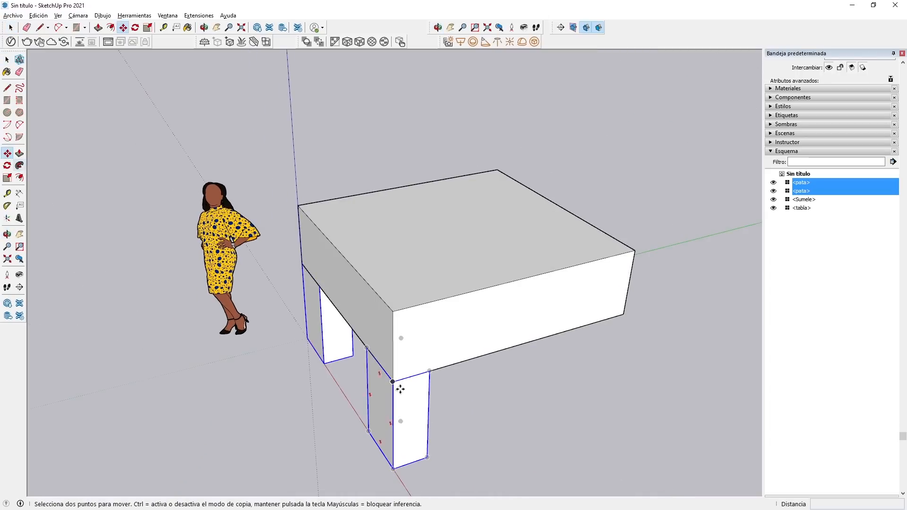
pyautogui.click(429, 371)
pyautogui.press('ctrl')
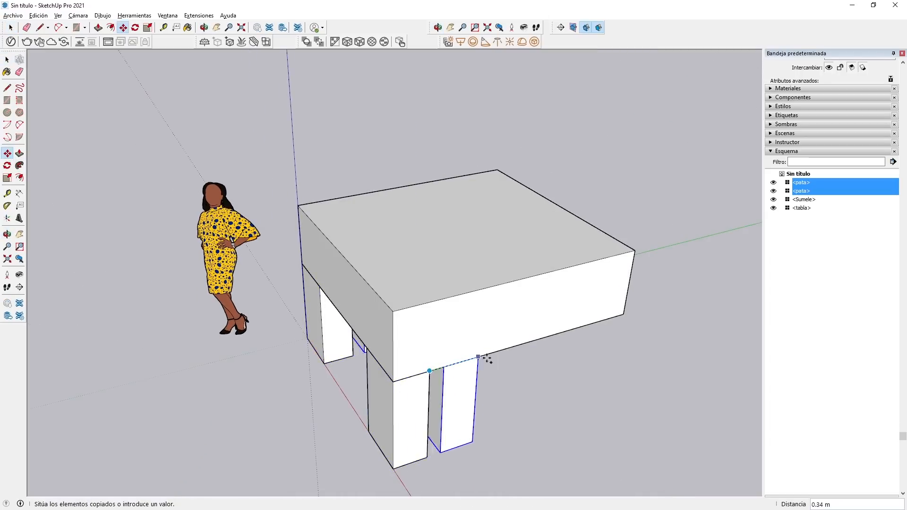
pyautogui.click(623, 315)
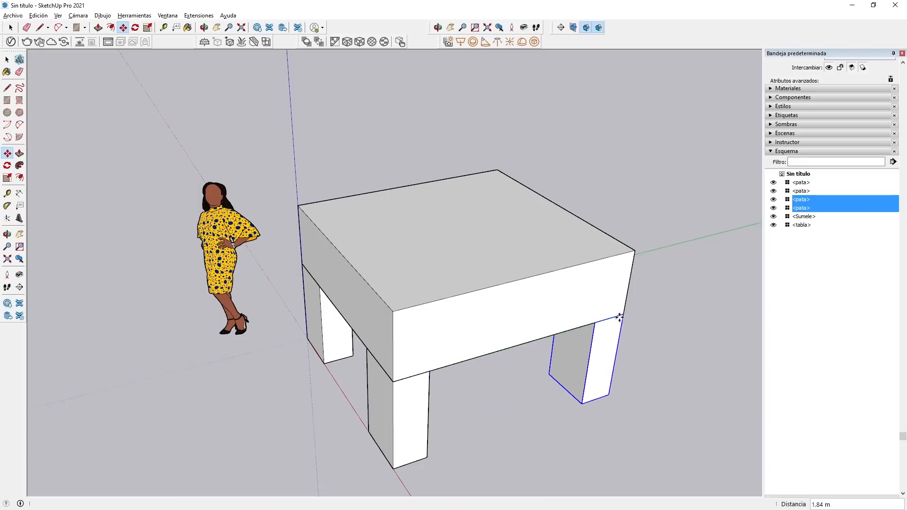
# Try widening a front leg by Push/Pulling its inner face 0.32 m along the green axis, and undo the change.
pyautogui.click(7, 59)
pyautogui.scroll(-3, 348, 264)
pyautogui.moveTo(498, 364); pyautogui.dragTo(296, 329, button='middle')
pyautogui.doubleClick(296, 328)
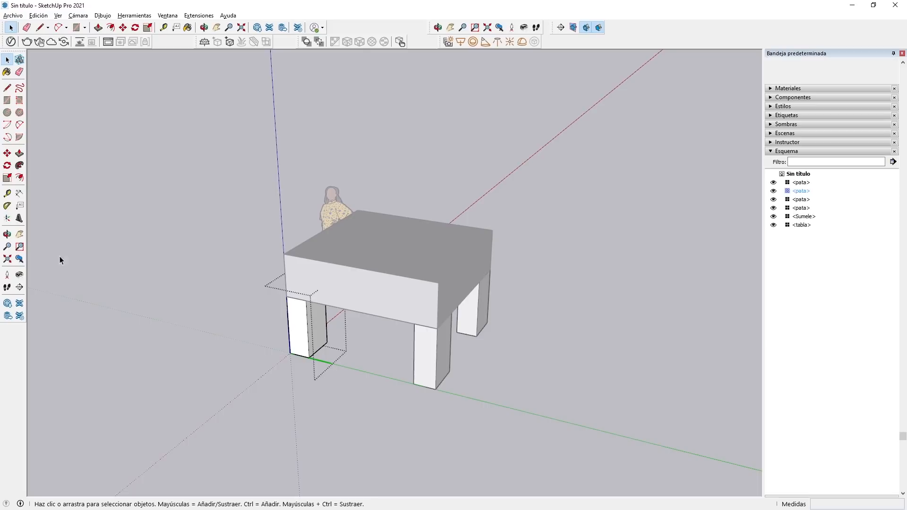
pyautogui.click(19, 153)
pyautogui.click(318, 325)
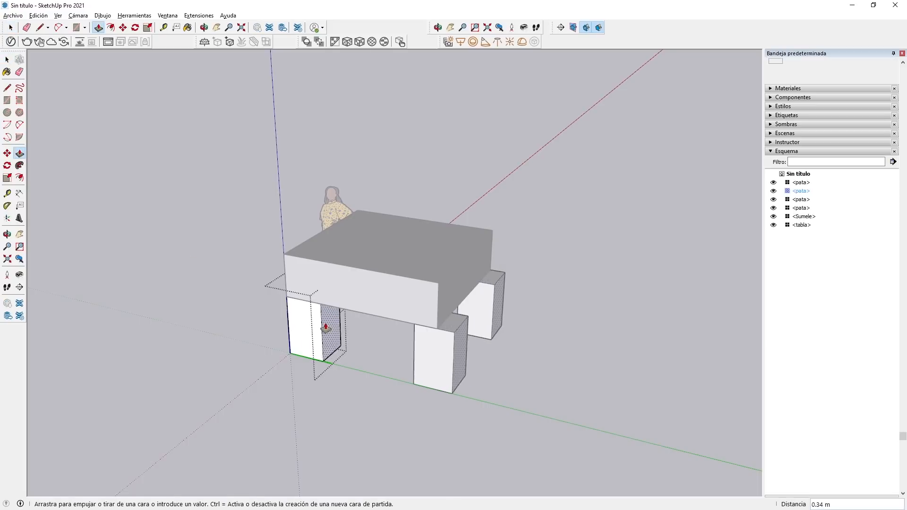
pyautogui.click(335, 336)
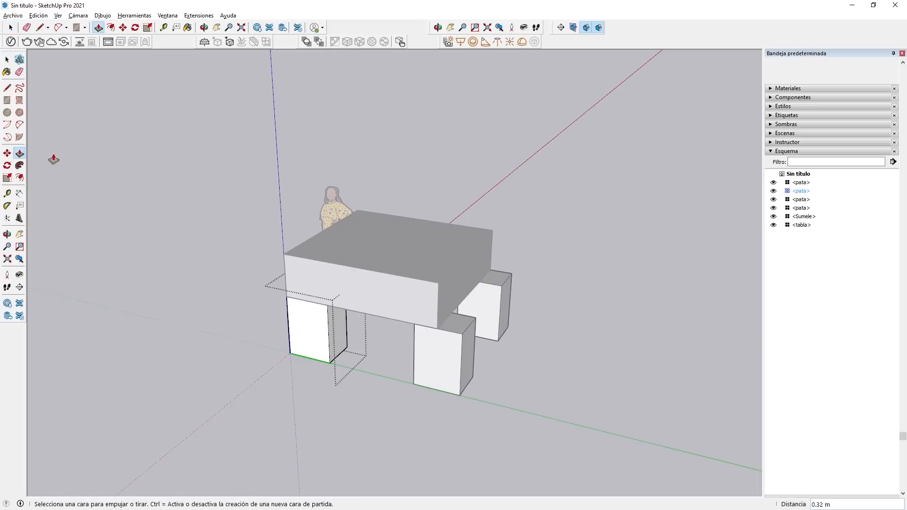
pyautogui.hotkey('ctrl', 'z')
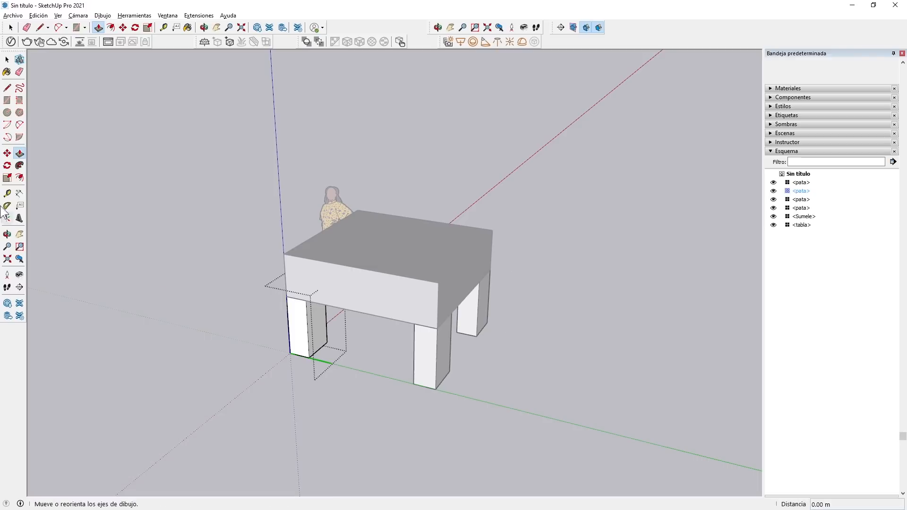
pyautogui.click(7, 60)
pyautogui.click(522, 358)
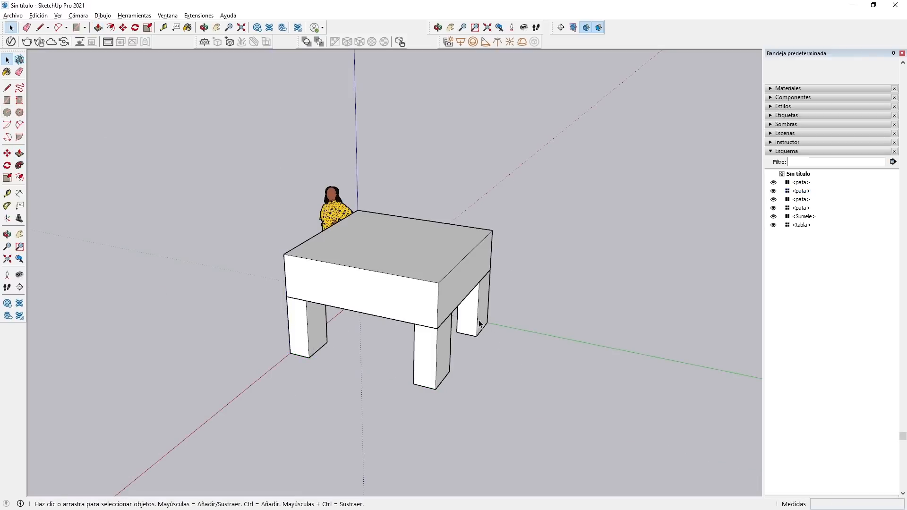
# Select the two rear legs and flip them along the green direction.
pyautogui.click(478, 322)
pyautogui.keyDown('ctrl'); pyautogui.click(446, 346); pyautogui.keyUp('ctrl')
pyautogui.rightClick(440, 362)
pyautogui.moveTo(483, 285)
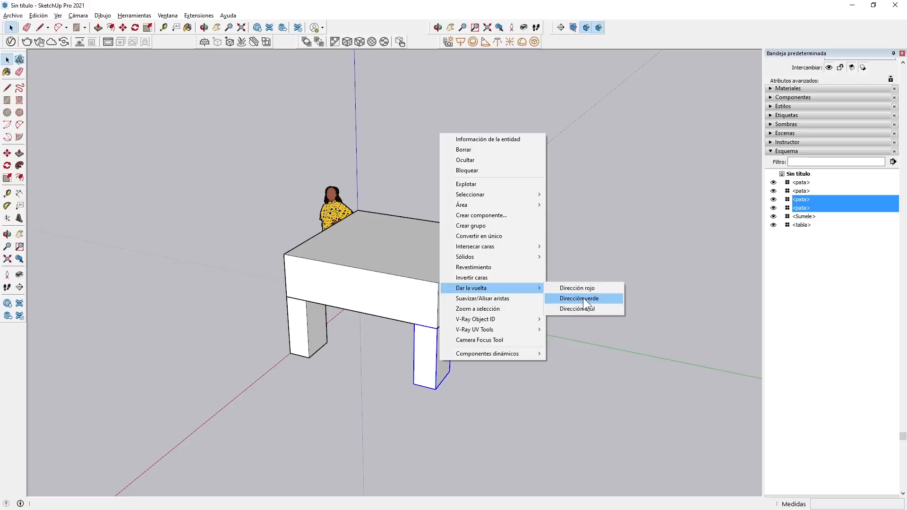
pyautogui.click(584, 299)
pyautogui.click(540, 353)
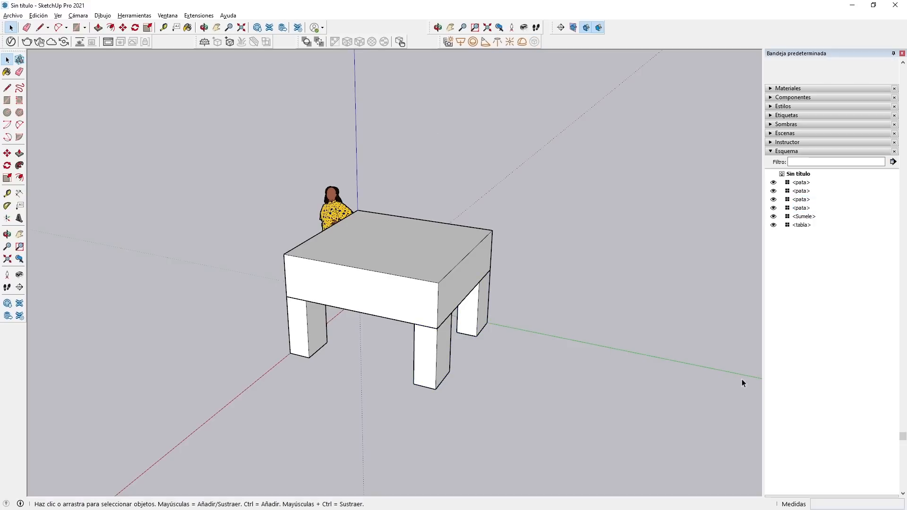
pyautogui.click(432, 358)
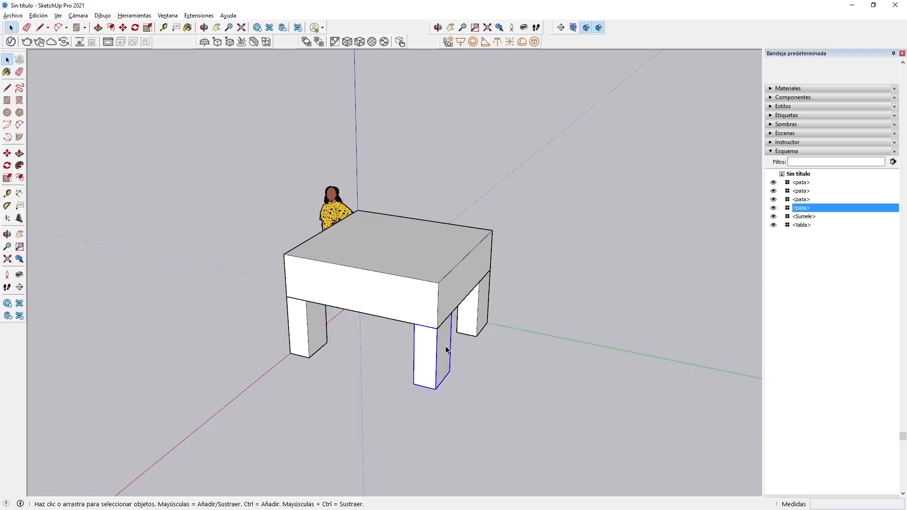
# Add the other rear leg to the selection and mirror the pair along green so both face the front legs.
pyautogui.keyDown('ctrl'); pyautogui.click(473, 316); pyautogui.keyUp('ctrl')
pyautogui.rightClick(473, 317)
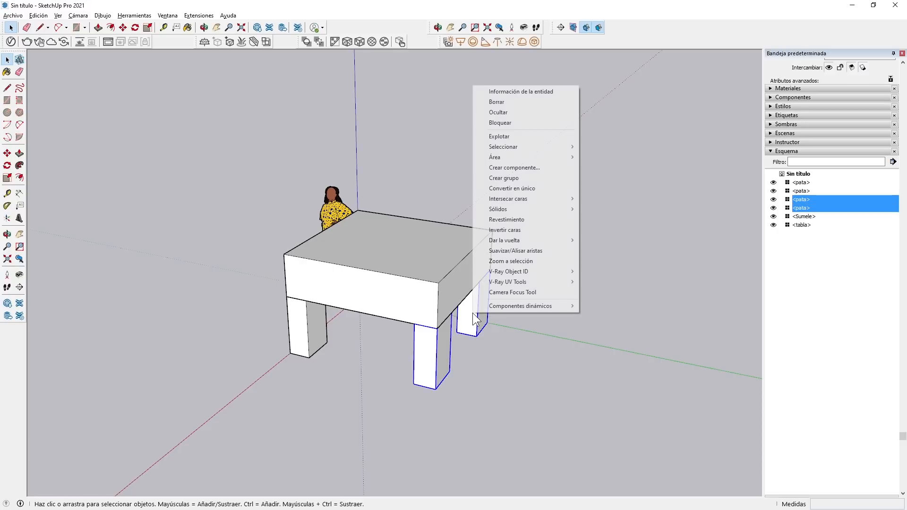
pyautogui.moveTo(518, 243)
pyautogui.click(598, 243)
pyautogui.click(610, 381)
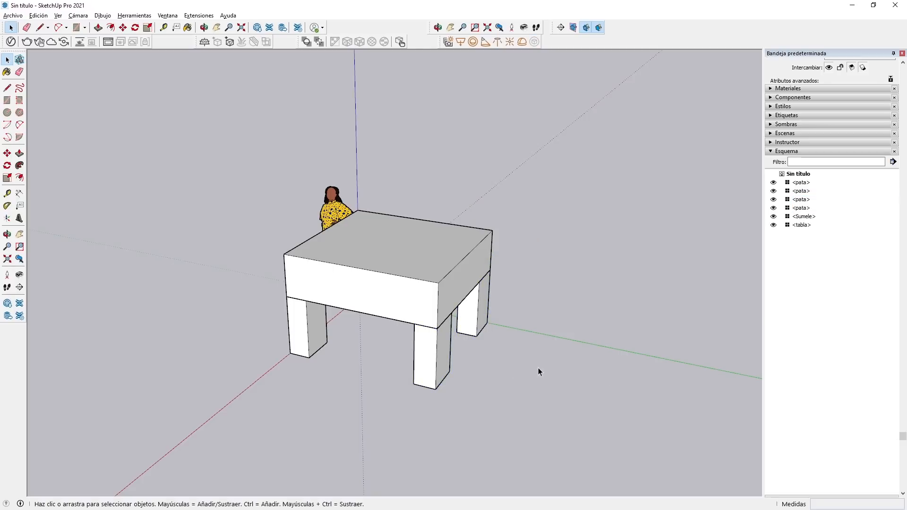
# Open a front leg for editing and extend its inner face 0.36 m along the green axis with Push/Pull.
pyautogui.doubleClick(313, 329)
pyautogui.click(20, 153)
pyautogui.click(317, 330)
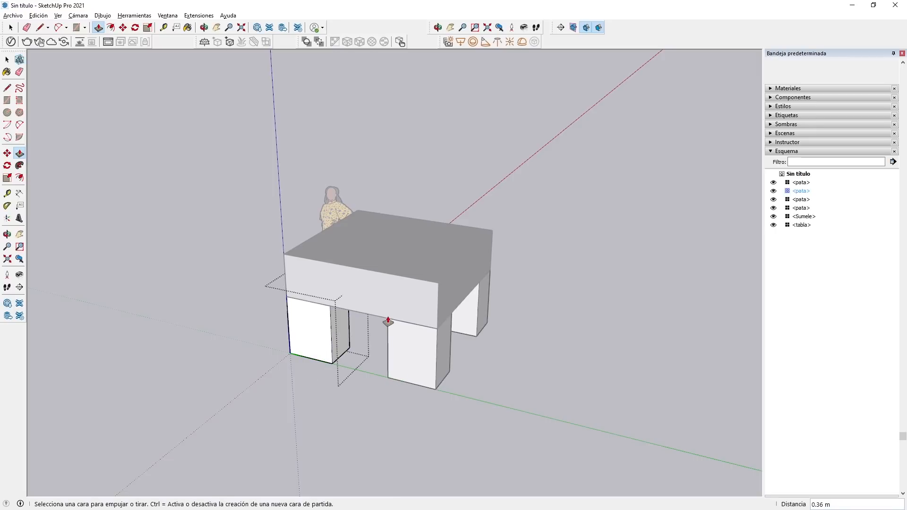
pyautogui.moveTo(243, 308); pyautogui.dragTo(666, 354, button='middle')
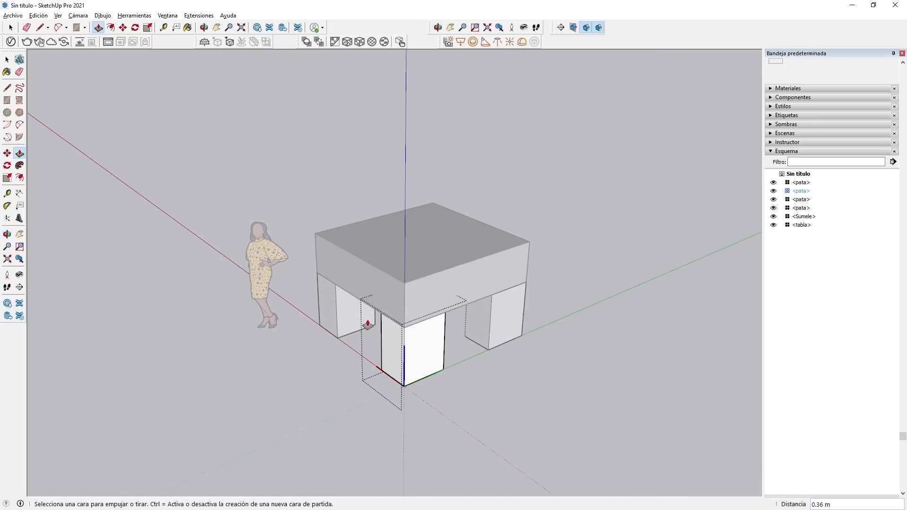
pyautogui.moveTo(324, 348); pyautogui.dragTo(694, 303, button='middle')
# Slim the leg by pushing its inner faces inward to about 0.12 m along red, and close the component.
pyautogui.click(463, 314)
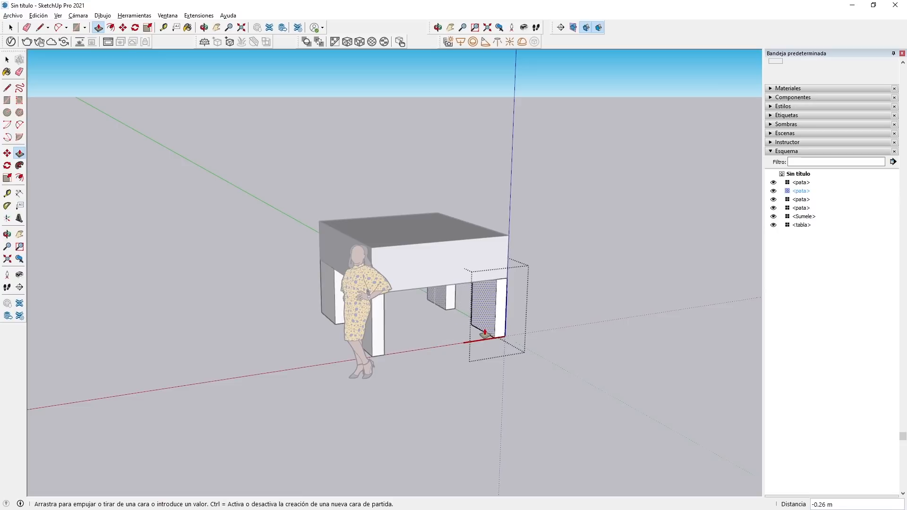
pyautogui.click(493, 333)
pyautogui.moveTo(502, 330); pyautogui.dragTo(28, 307, button='middle')
pyautogui.moveTo(304, 340); pyautogui.dragTo(15, 355, button='middle')
pyautogui.press('space')
pyautogui.click(213, 325)
# Open the tabla component and push its upper face down to about 0.15 m thick, and close the component.
pyautogui.moveTo(236, 317); pyautogui.dragTo(600, 305, button='middle')
pyautogui.doubleClick(356, 255)
pyautogui.click(19, 153)
pyautogui.click(416, 263)
pyautogui.click(399, 290)
pyautogui.press('space')
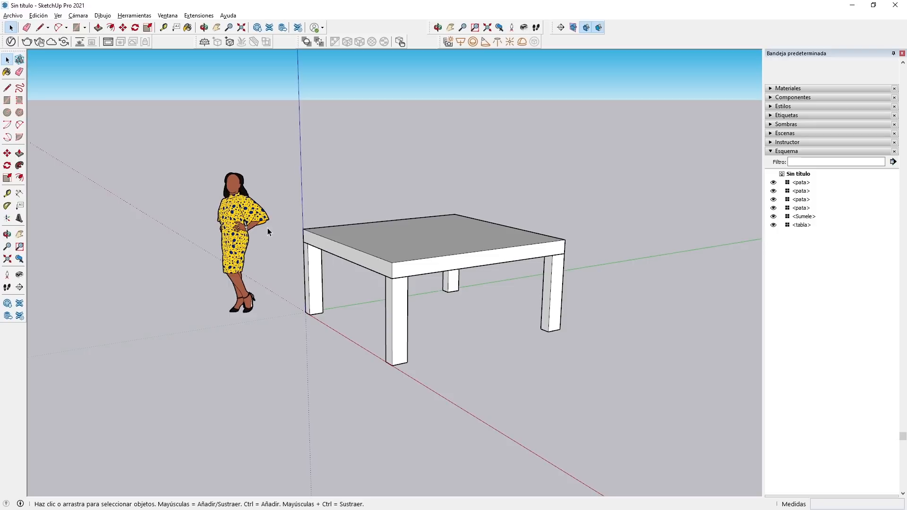
# Combine the tabletop and its four legs into a new component named mesa.
pyautogui.moveTo(271, 114); pyautogui.dragTo(619, 415)
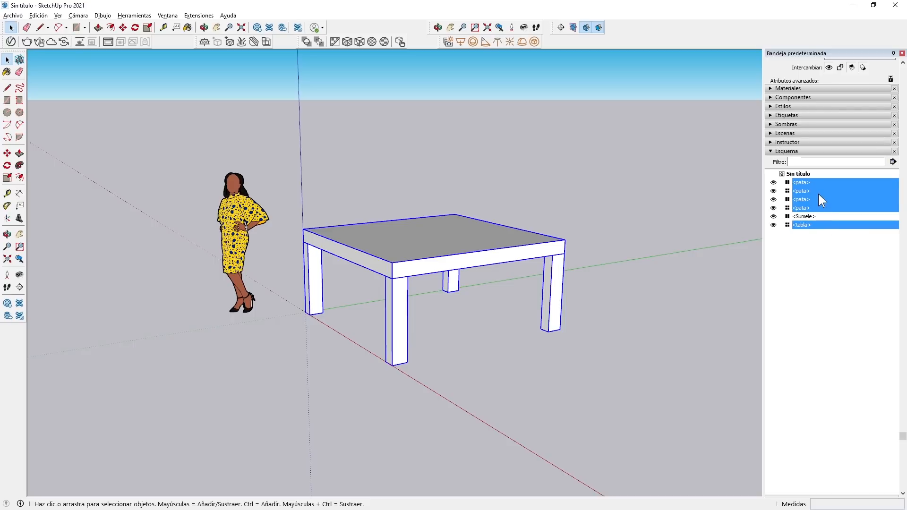
pyautogui.rightClick(440, 240)
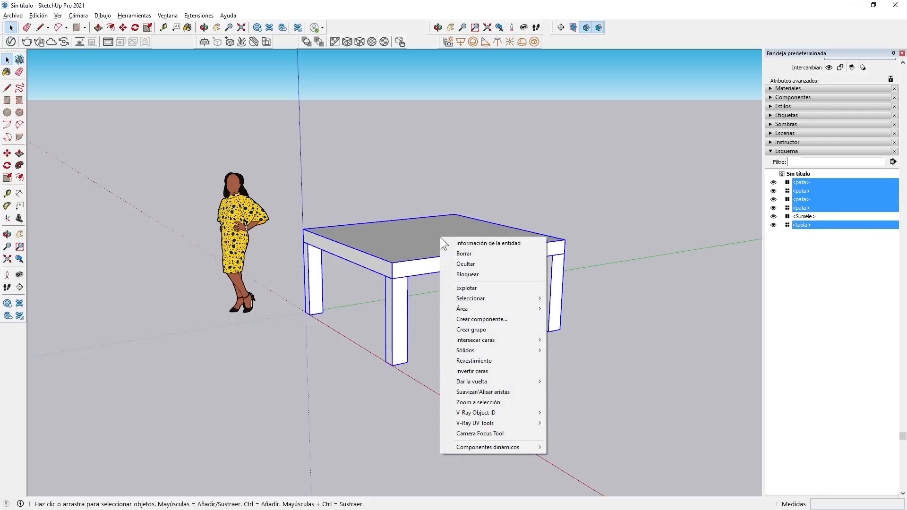
pyautogui.click(494, 319)
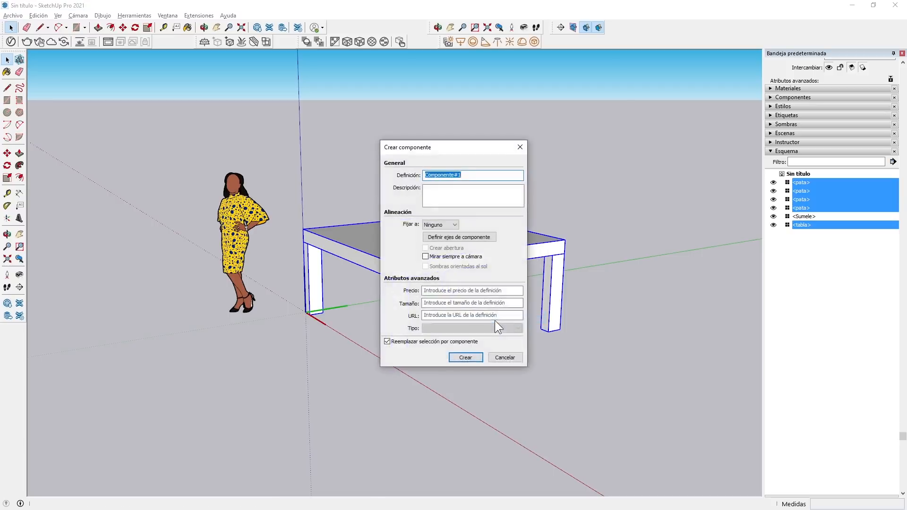
pyautogui.write('mesa')
pyautogui.press('Return')
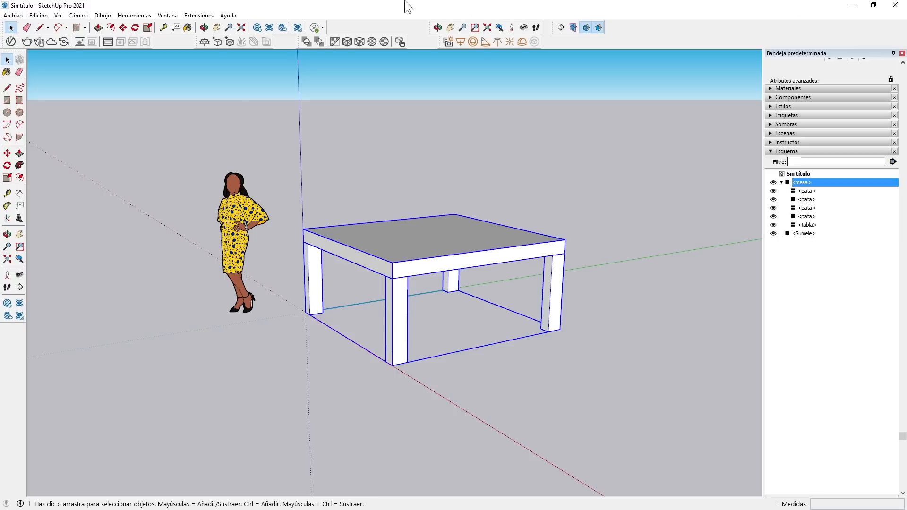
# Place two copies of the mesa component behind the original table, one of them farther along the green axis.
pyautogui.moveTo(251, 177); pyautogui.dragTo(247, 333, button='middle')
pyautogui.click(7, 153)
pyautogui.click(360, 256)
pyautogui.press('ctrl')
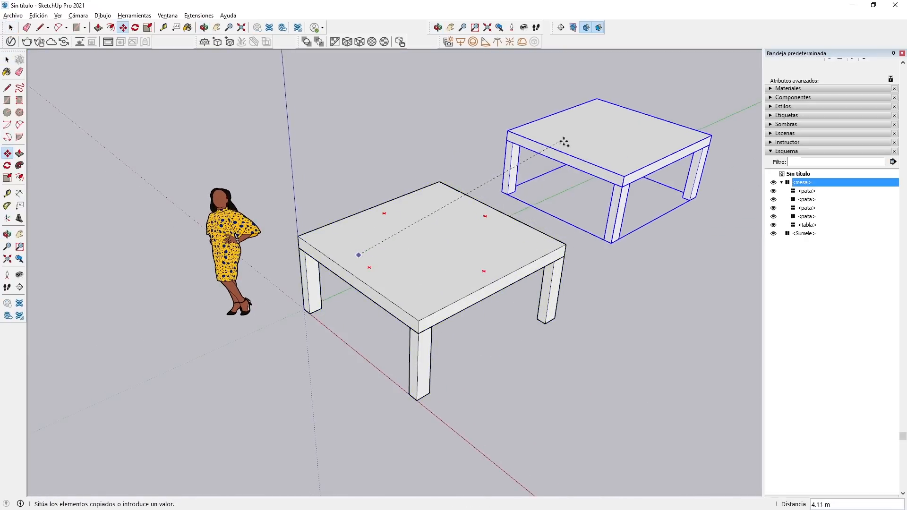
pyautogui.click(617, 157)
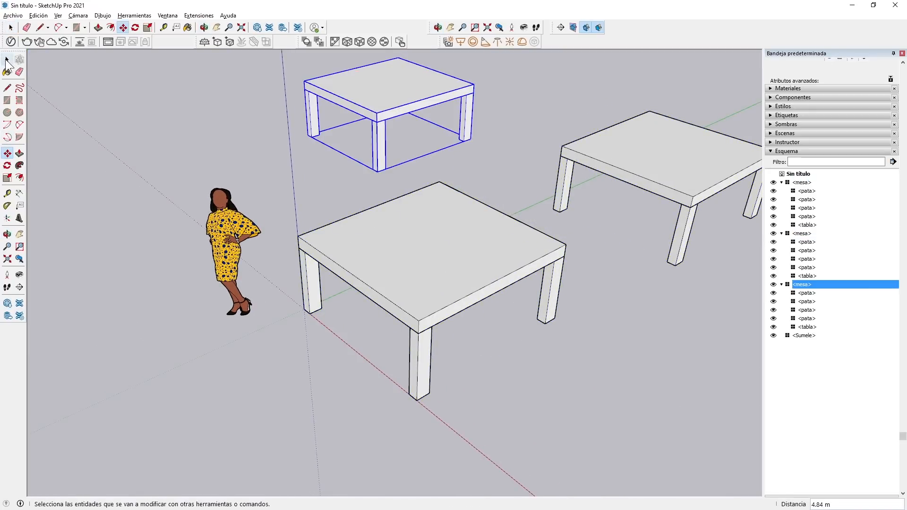
pyautogui.click(7, 60)
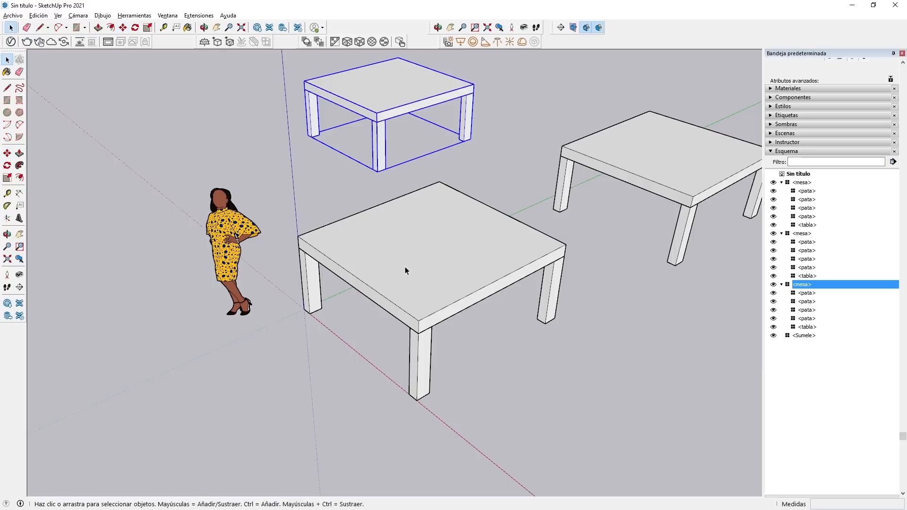
# Open the original mesa and try moving its tabla 0.34 m off the legs, and undo the move.
pyautogui.click(406, 266)
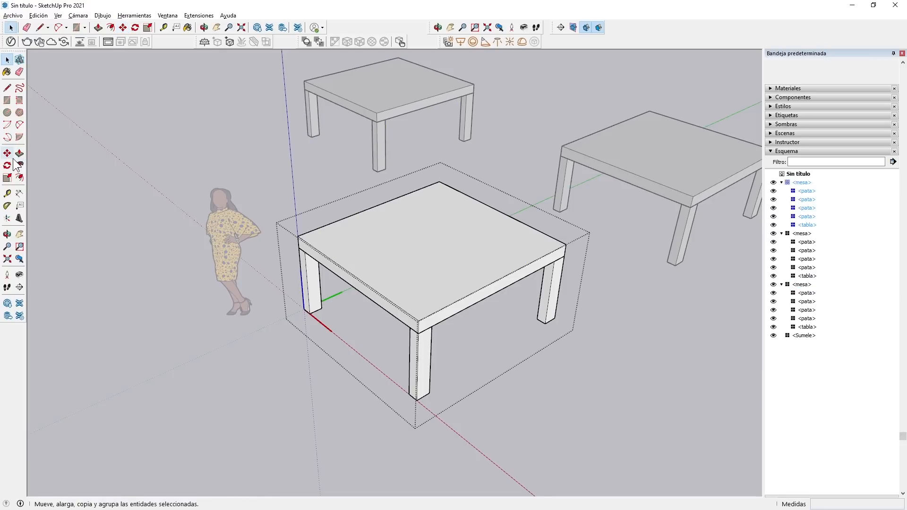
pyautogui.click(19, 153)
pyautogui.press('space')
pyautogui.doubleClick(413, 279)
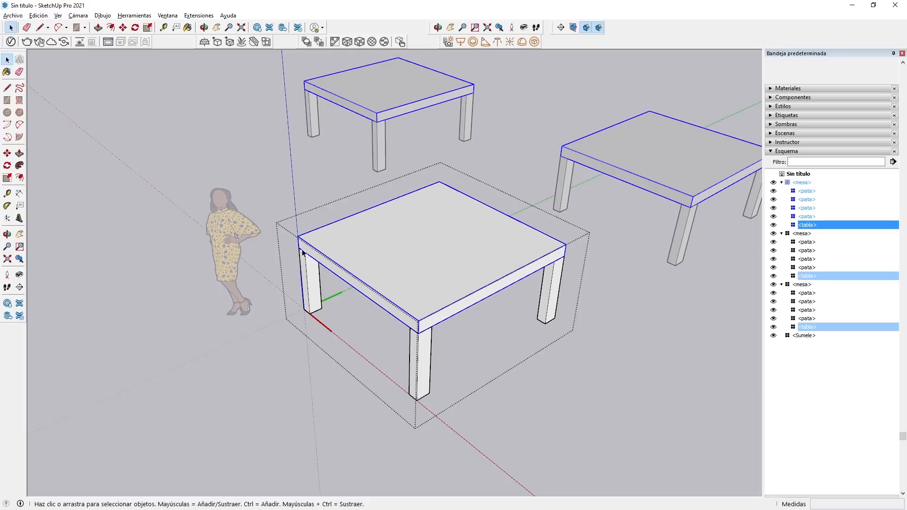
pyautogui.click(7, 154)
pyautogui.click(380, 237)
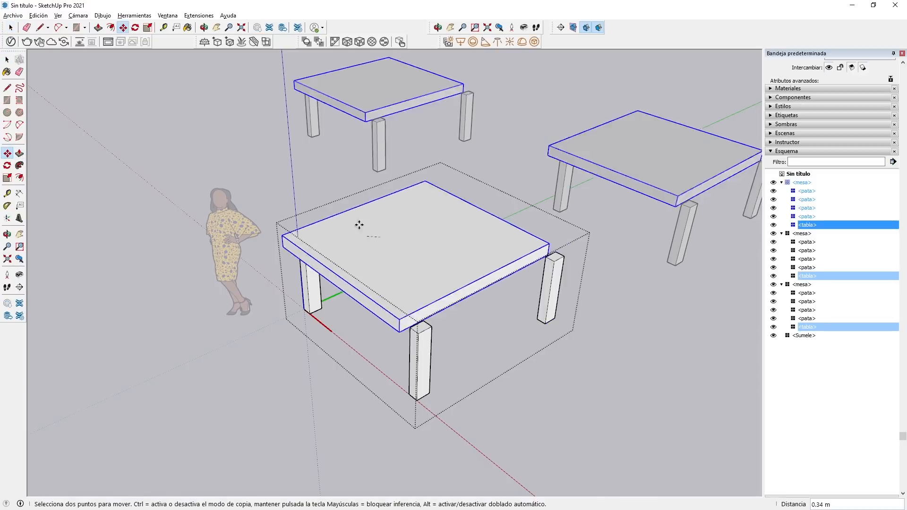
pyautogui.click(7, 59)
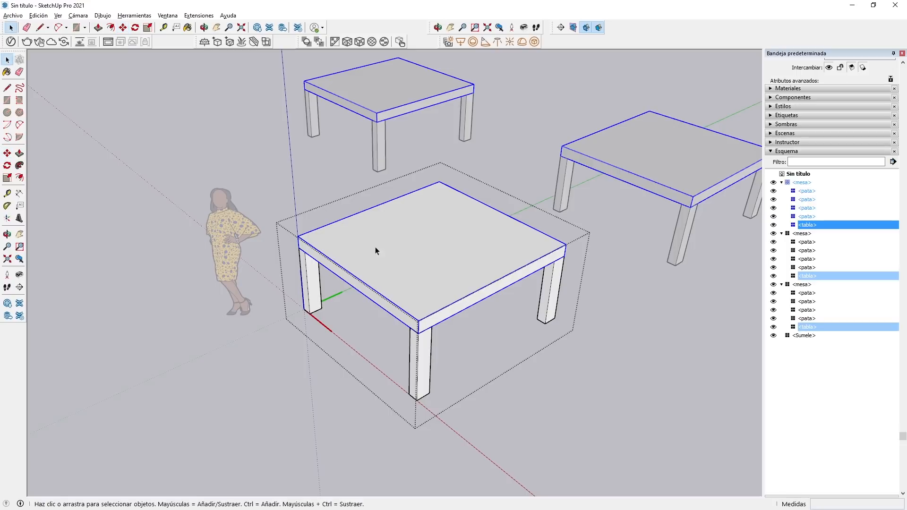
# Try reshaping the tabla inside the original mesa with Push/Pull, undo the change and close the tabla.
pyautogui.doubleClick(399, 260)
pyautogui.click(19, 153)
pyautogui.moveTo(435, 290); pyautogui.dragTo(430, 233)
pyautogui.hotkey('ctrl', 'z')
pyautogui.click(7, 59)
pyautogui.click(322, 389)
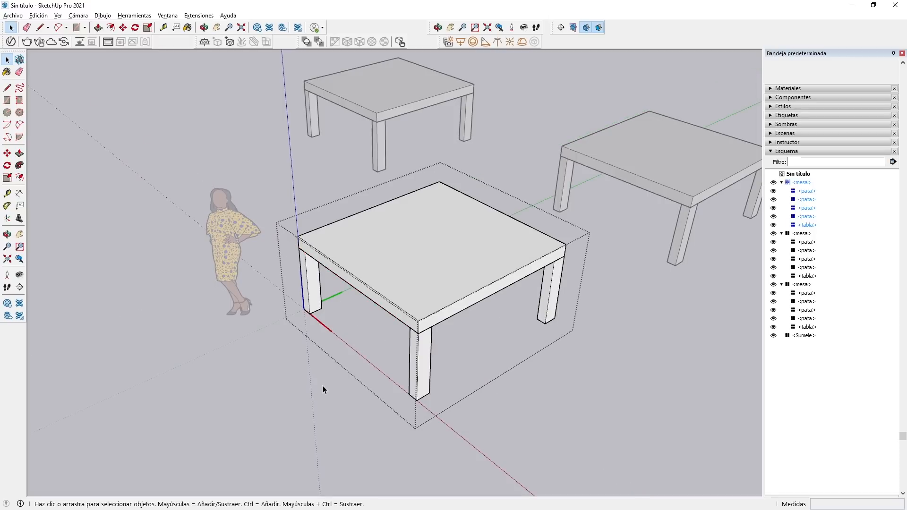
# Try thickening a leg inside the original mesa with Push/Pull, undo the change and leave component editing.
pyautogui.doubleClick(313, 279)
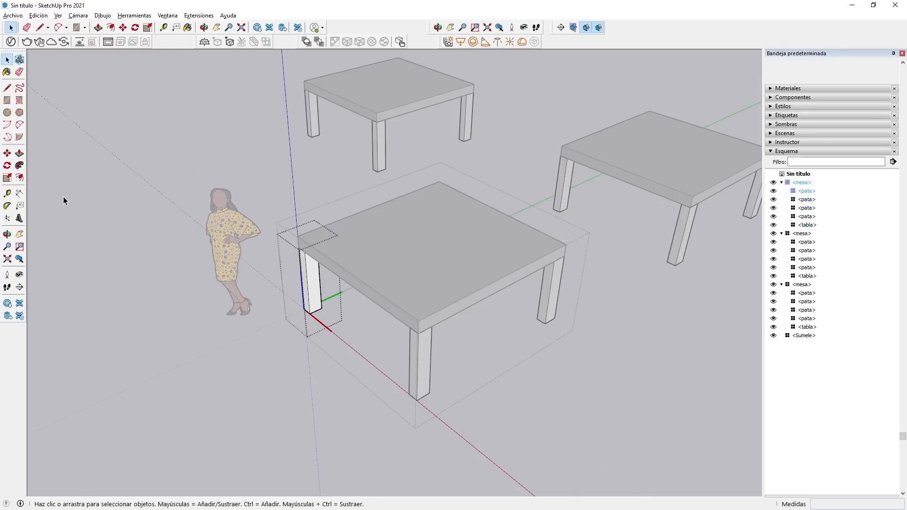
pyautogui.click(19, 153)
pyautogui.moveTo(310, 284); pyautogui.dragTo(346, 331)
pyautogui.hotkey('ctrl', 'z')
pyautogui.click(7, 59)
pyautogui.click(104, 177)
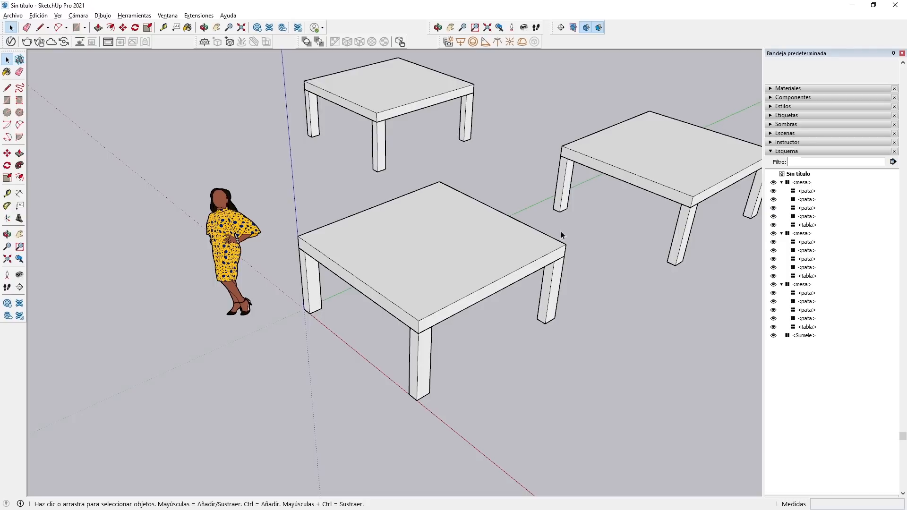
# Select both copied mesa components and delete them, keeping the original table.
pyautogui.moveTo(589, 181); pyautogui.dragTo(448, 84)
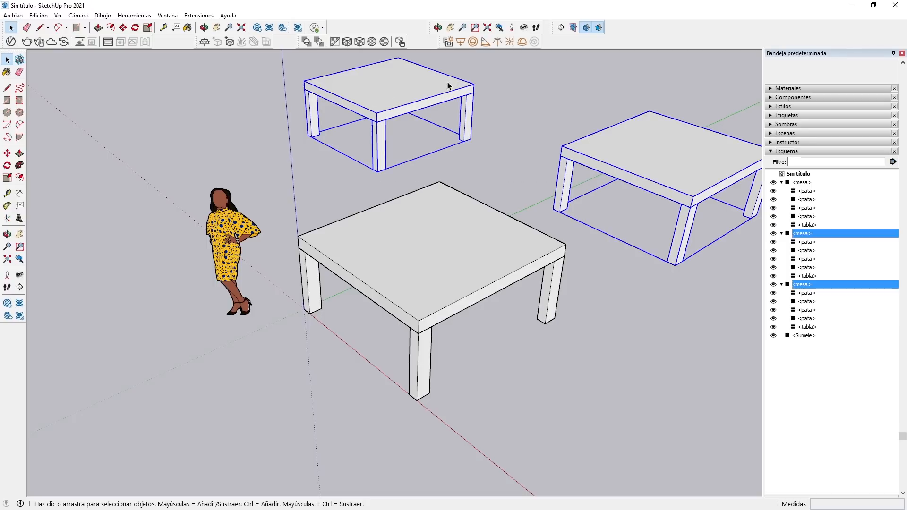
pyautogui.press('Delete')
# Dimension the table's overall height at the origin corner, from the leg's base to the tabletop's upper corner.
pyautogui.moveTo(366, 222); pyautogui.dragTo(438, 256, button='middle')
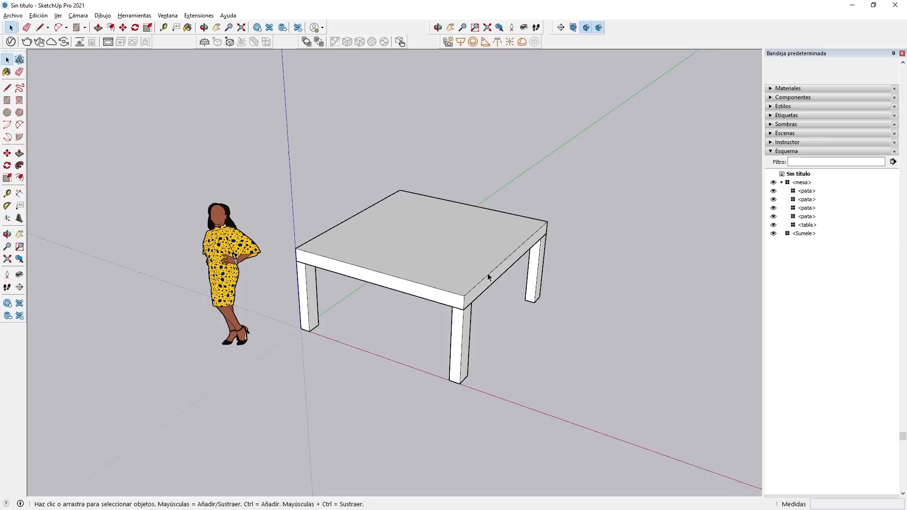
pyautogui.click(18, 194)
pyautogui.scroll(3, 218, 307)
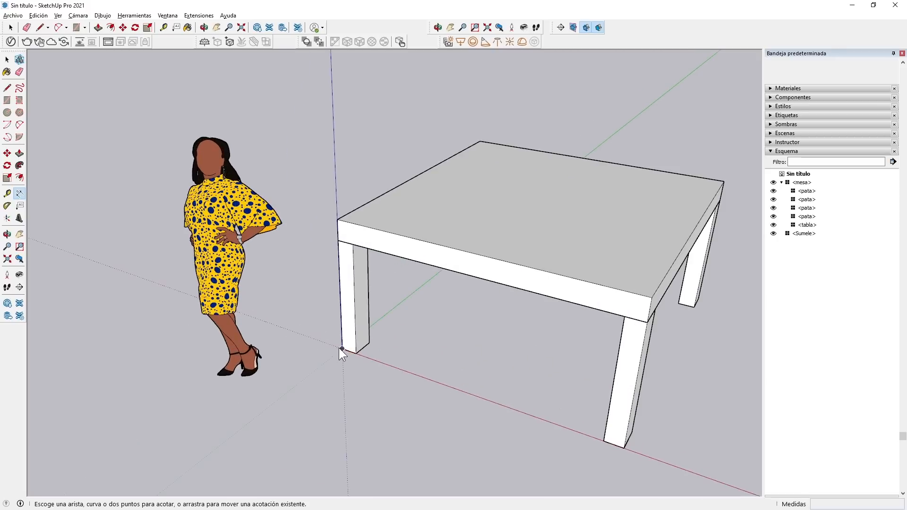
pyautogui.click(342, 349)
pyautogui.click(336, 220)
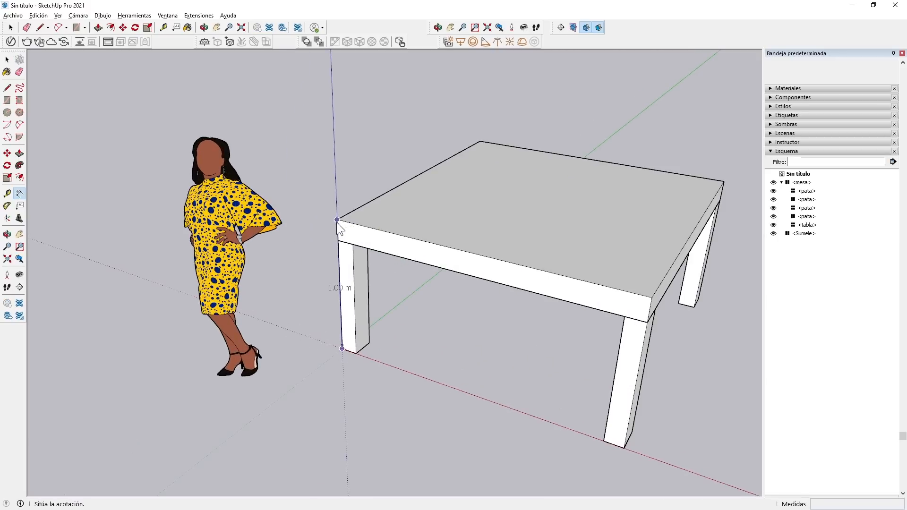
pyautogui.click(291, 221)
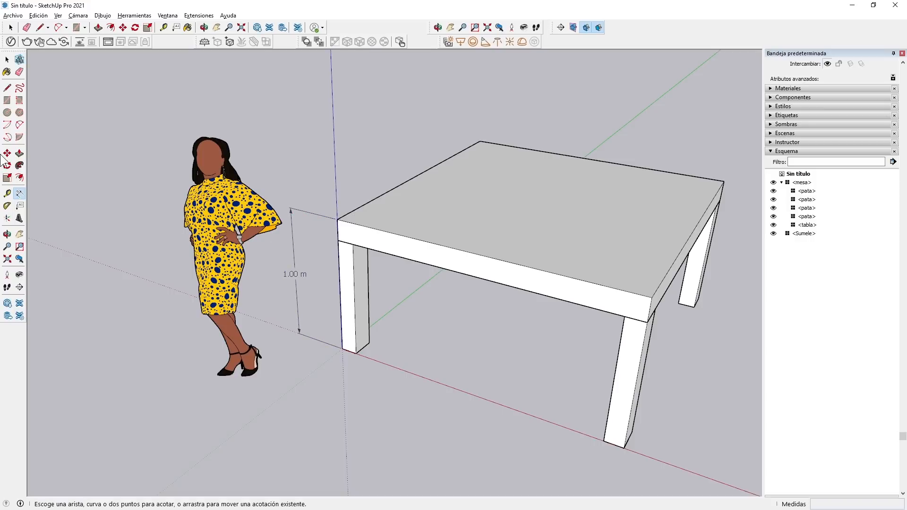
# Replace the overall height dimension's text with altoMesa.
pyautogui.press('space')
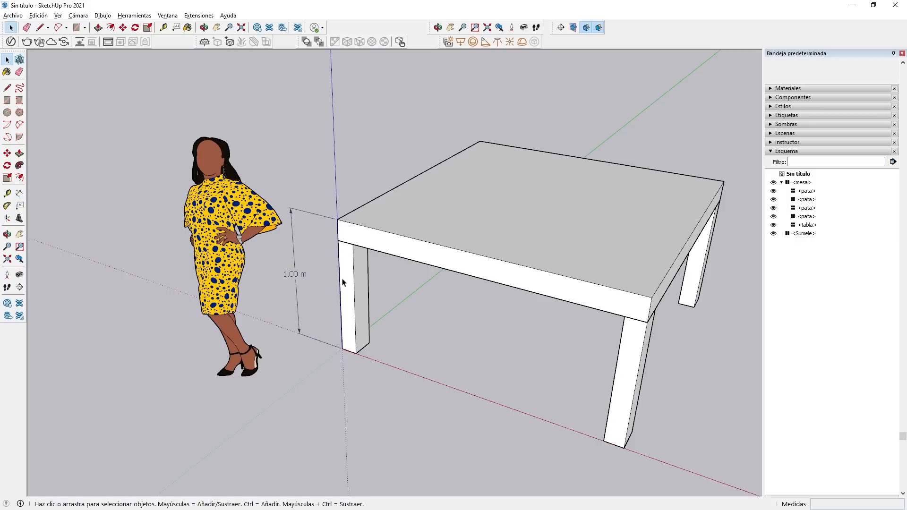
pyautogui.doubleClick(294, 275)
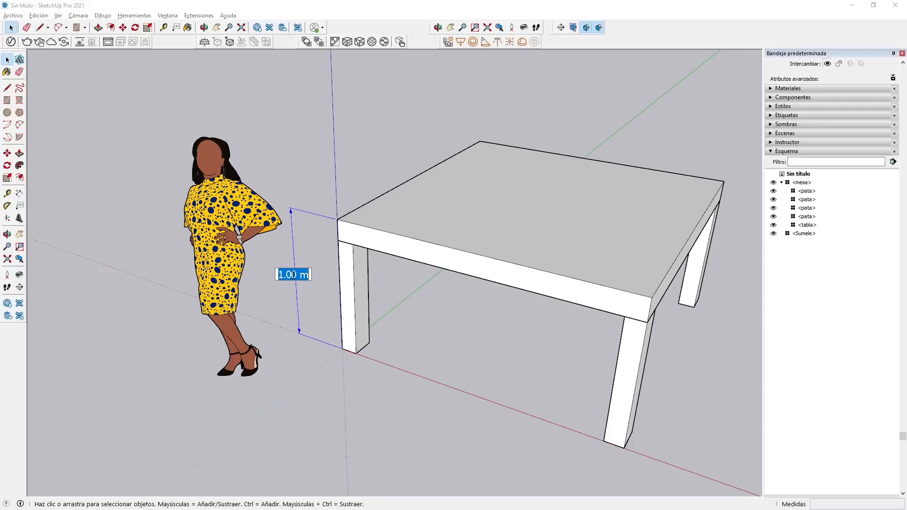
pyautogui.write('altoMesa')
pyautogui.click(286, 279)
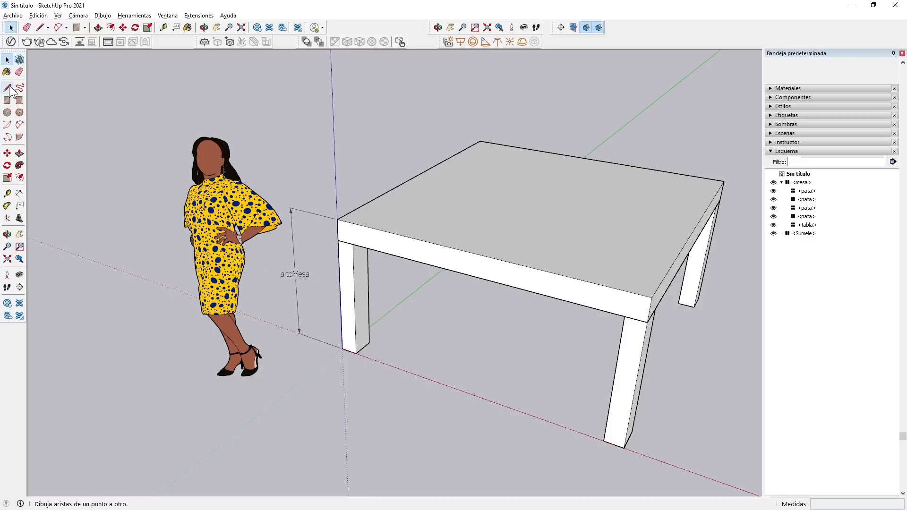
# Dimension the height of the leg at the origin corner and set the dimension's text to altoPata.
pyautogui.click(19, 193)
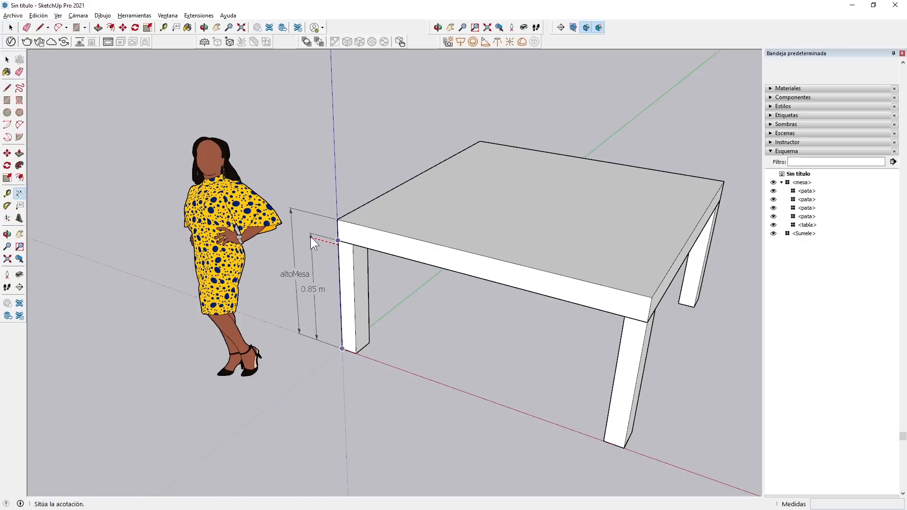
pyautogui.click(311, 236)
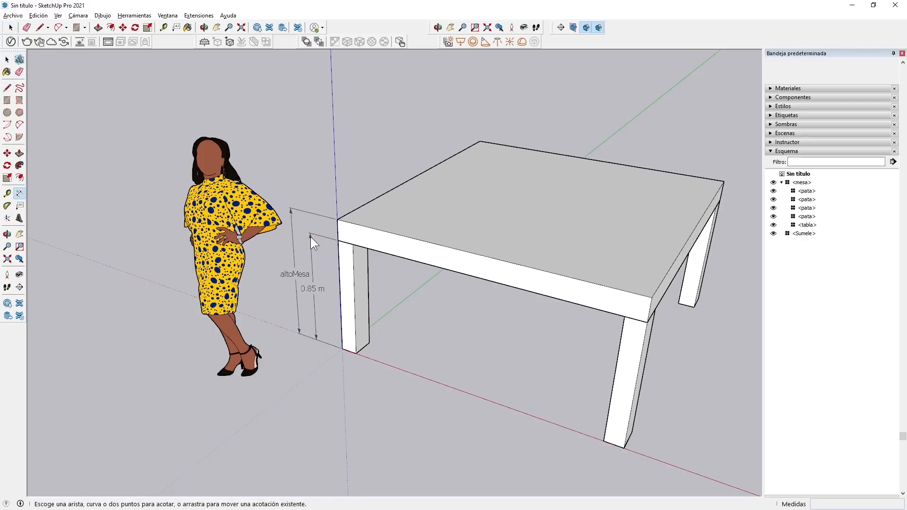
pyautogui.click(8, 59)
pyautogui.doubleClick(312, 288)
pyautogui.write('alto')
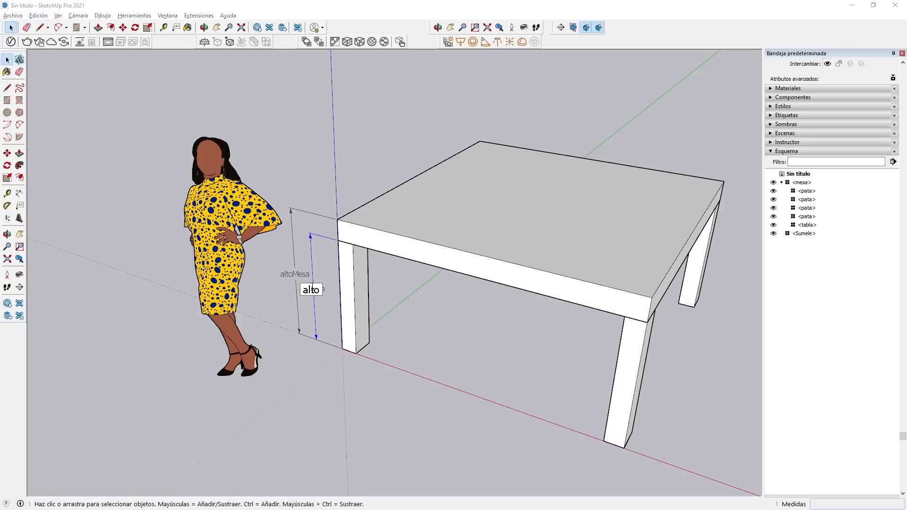
pyautogui.write('Pata')
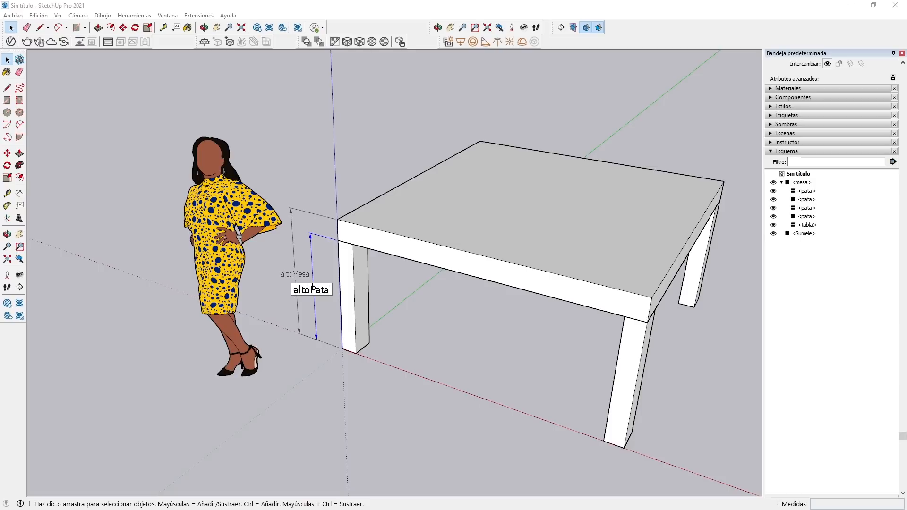
pyautogui.click(364, 378)
# Dimension the tabletop's thickness at the same corner and set the dimension's text to altoTabla.
pyautogui.click(19, 194)
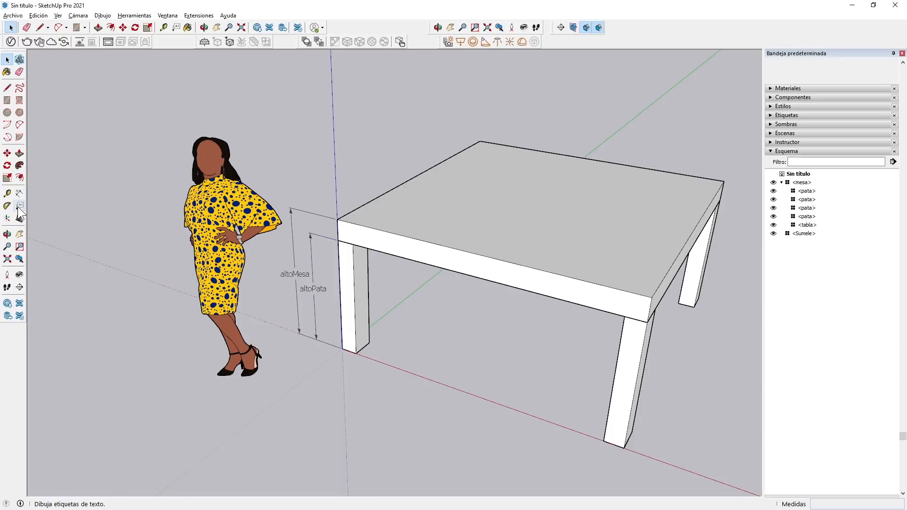
pyautogui.click(338, 231)
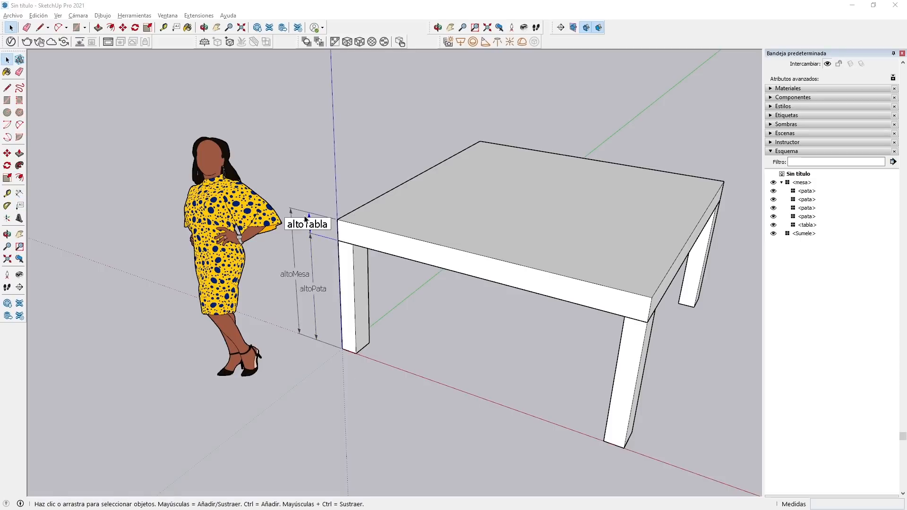
pyautogui.click(326, 385)
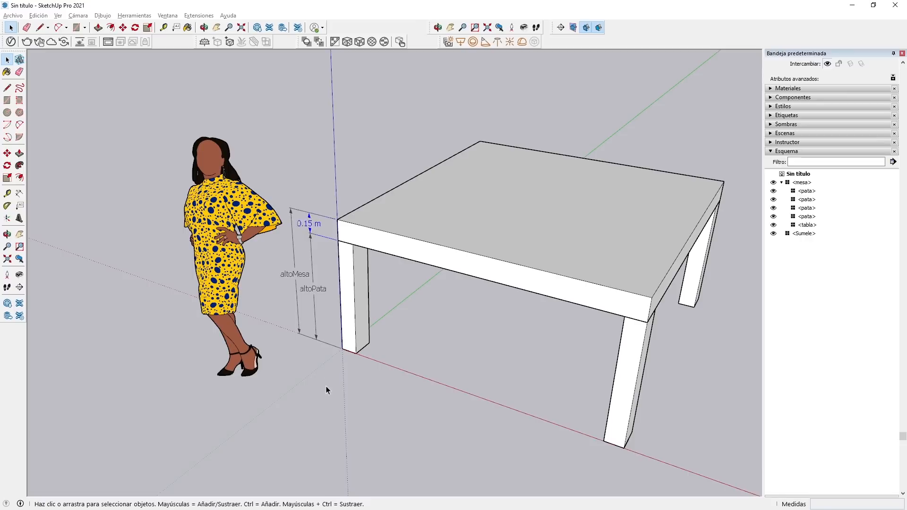
# Dimension the origin leg's base width along the red axis and set the dimension's text to xPata.
pyautogui.click(19, 193)
pyautogui.click(342, 349)
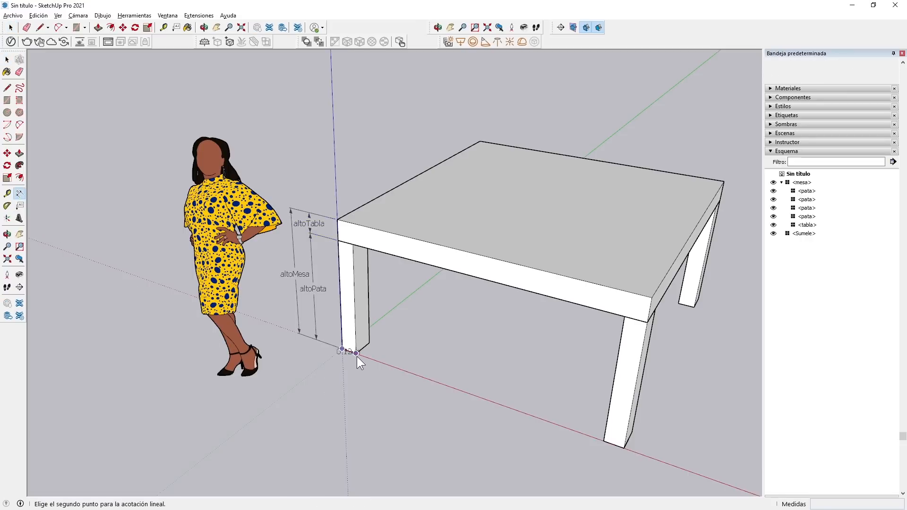
pyautogui.click(356, 353)
pyautogui.click(327, 376)
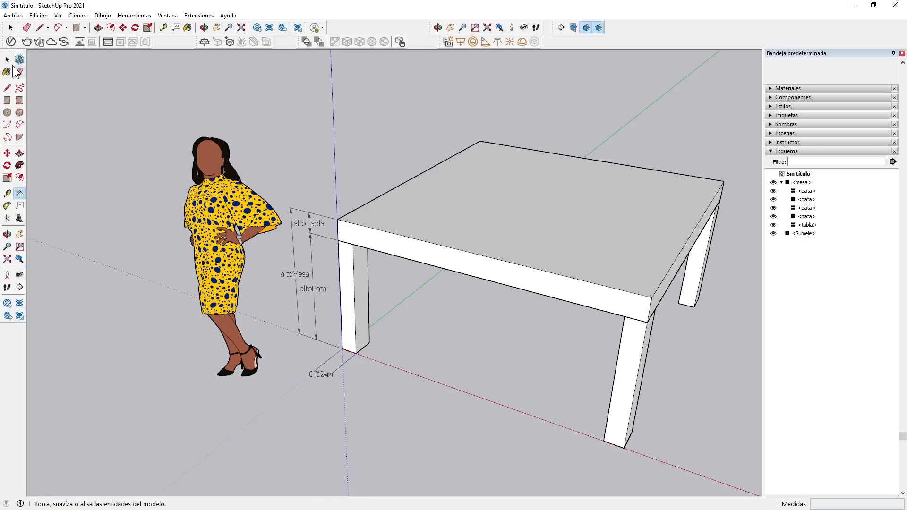
pyautogui.press('space')
pyautogui.doubleClick(316, 375)
pyautogui.write('xPata')
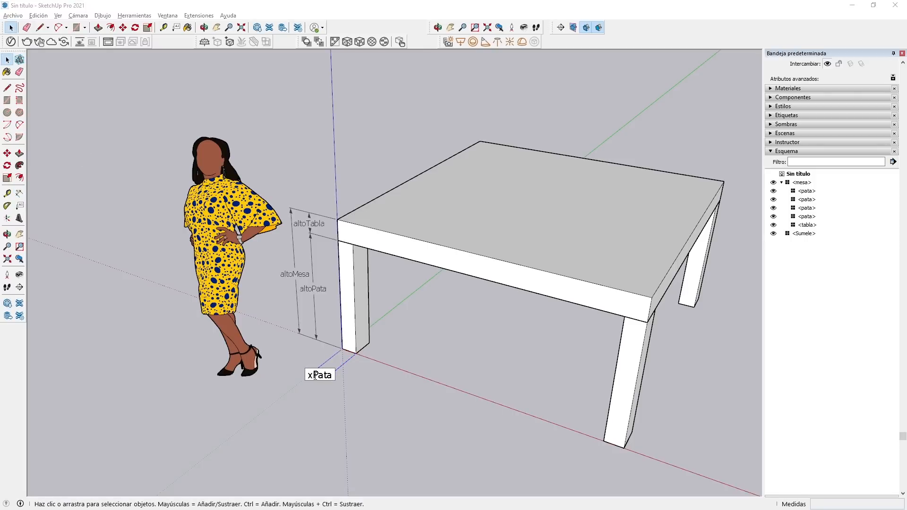
# Dimension the origin leg's base depth along the green axis and set the dimension's text to yPata.
pyautogui.click(358, 401)
pyautogui.press('d')
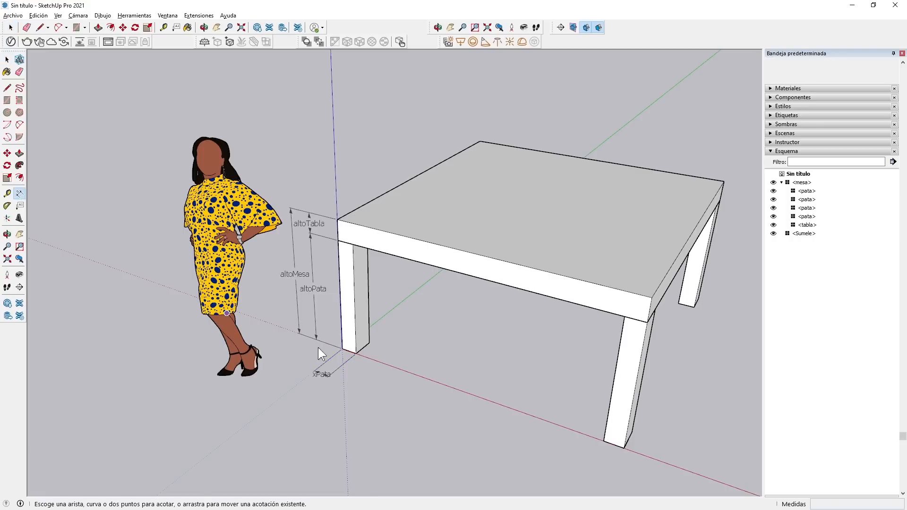
pyautogui.click(356, 353)
pyautogui.click(370, 344)
pyautogui.click(385, 357)
pyautogui.press('space')
pyautogui.doubleClick(384, 357)
pyautogui.write('yPata')
pyautogui.click(385, 365)
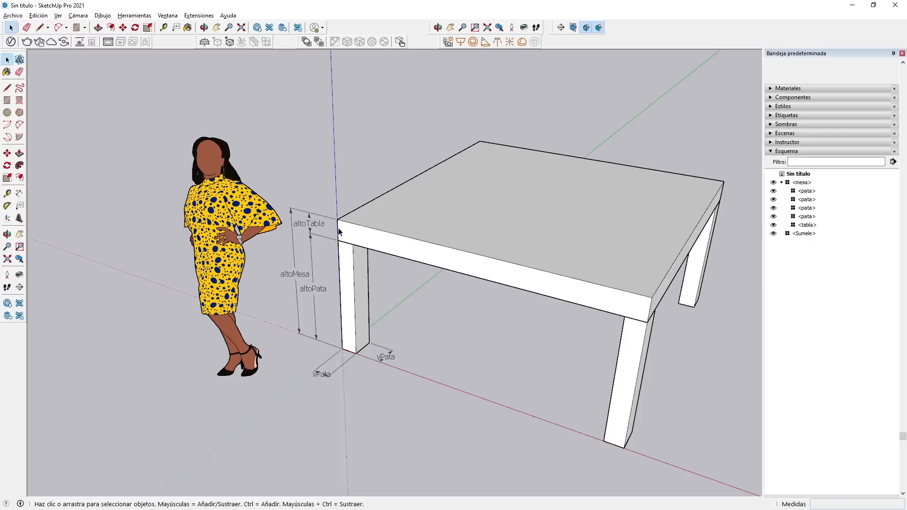
# Change the text of the leg height dimension to zPata.
pyautogui.doubleClick(307, 290)
pyautogui.moveTo(310, 290); pyautogui.dragTo(293, 290)
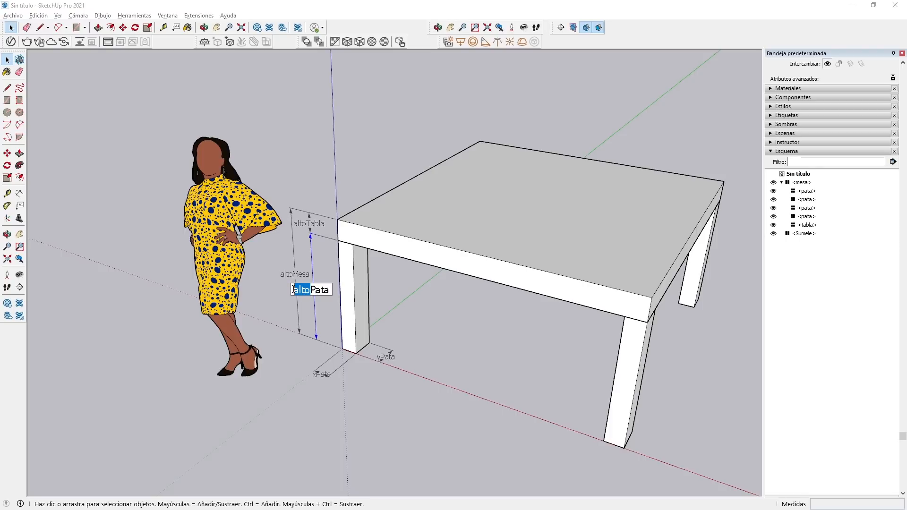
pyautogui.write('z')
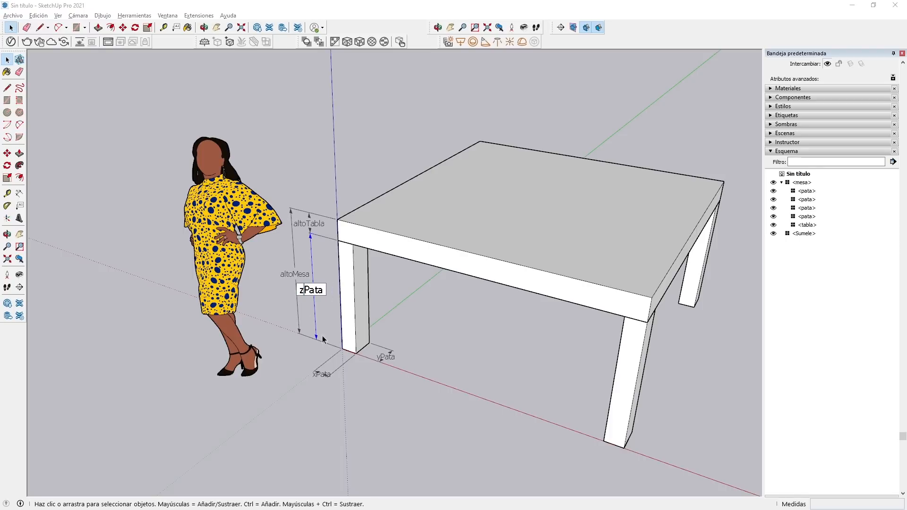
pyautogui.click(374, 407)
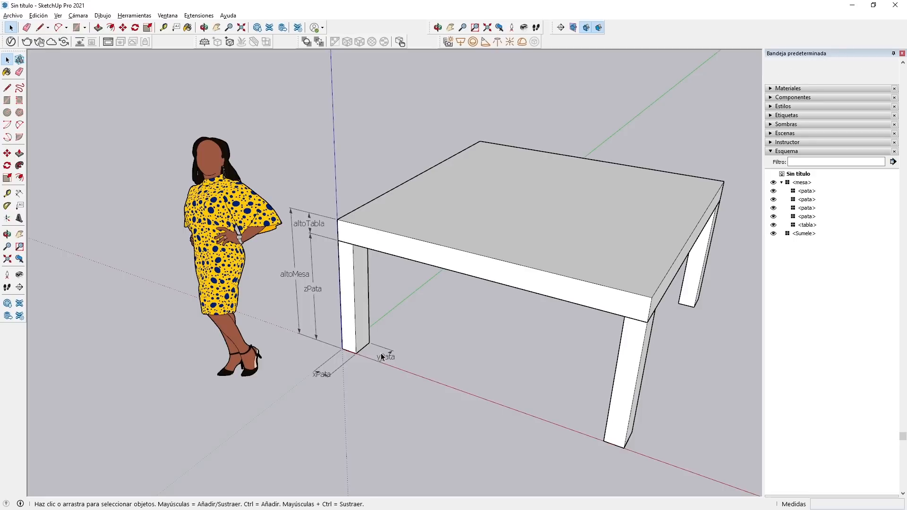
# Change the text of the tabletop thickness dimension to zTabla.
pyautogui.doubleClick(304, 225)
pyautogui.moveTo(304, 225); pyautogui.dragTo(277, 229)
pyautogui.write('z')
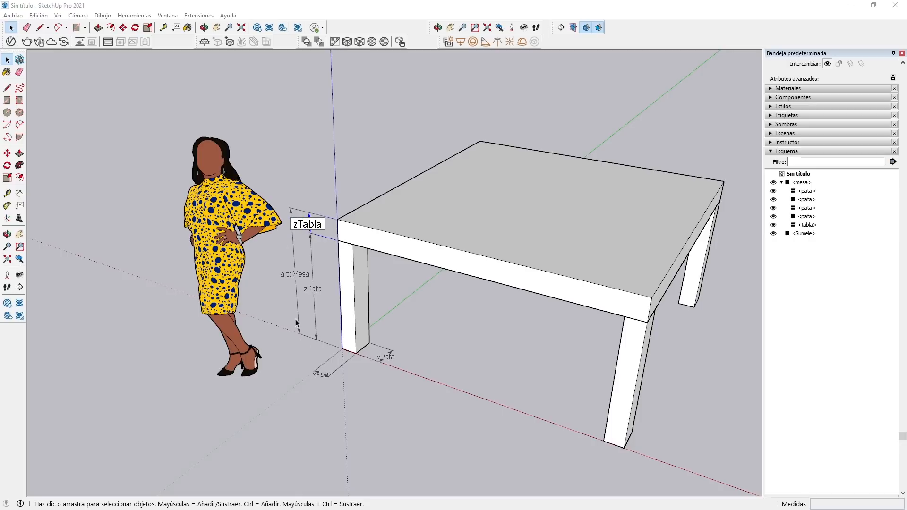
pyautogui.press('Return')
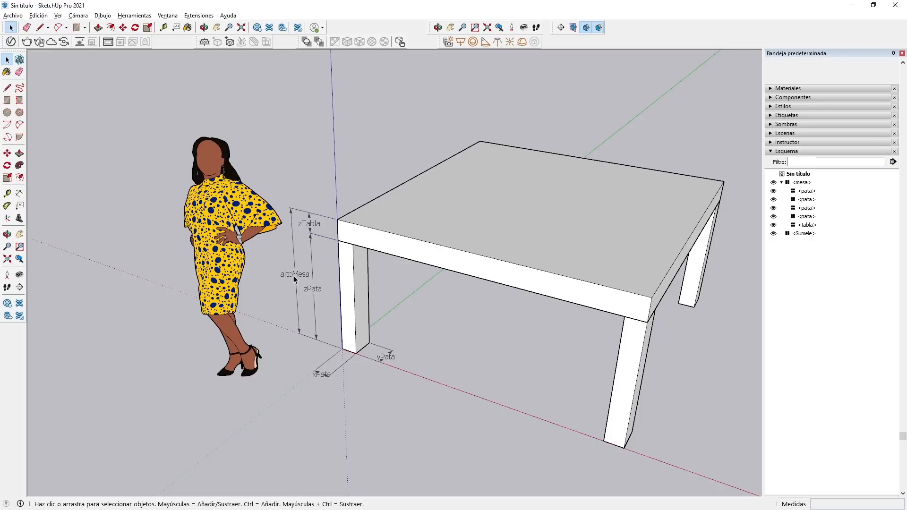
# Dimension the tabletop's edge along the green axis and set the dimension's text to yTabla.
pyautogui.click(19, 193)
pyautogui.click(336, 219)
pyautogui.click(479, 141)
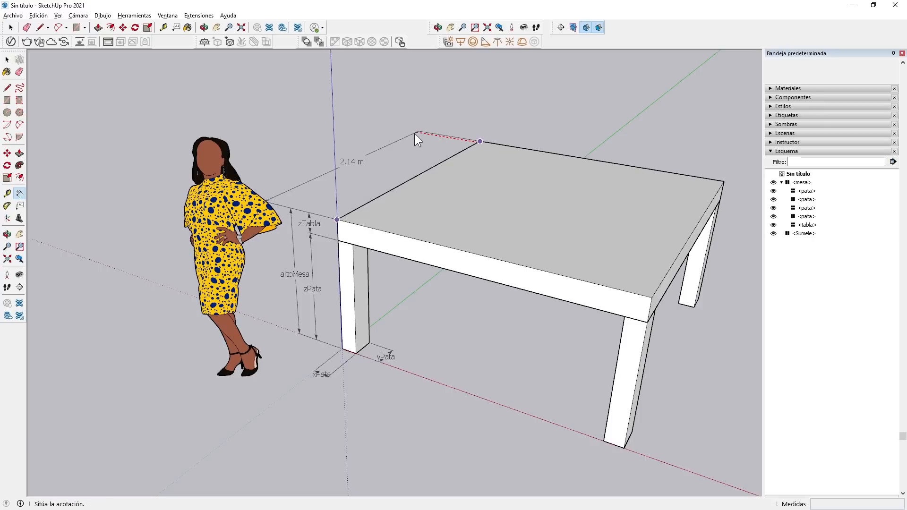
pyautogui.click(437, 137)
pyautogui.press('space')
pyautogui.doubleClick(375, 166)
pyautogui.write('yTabla')
pyautogui.press('Return')
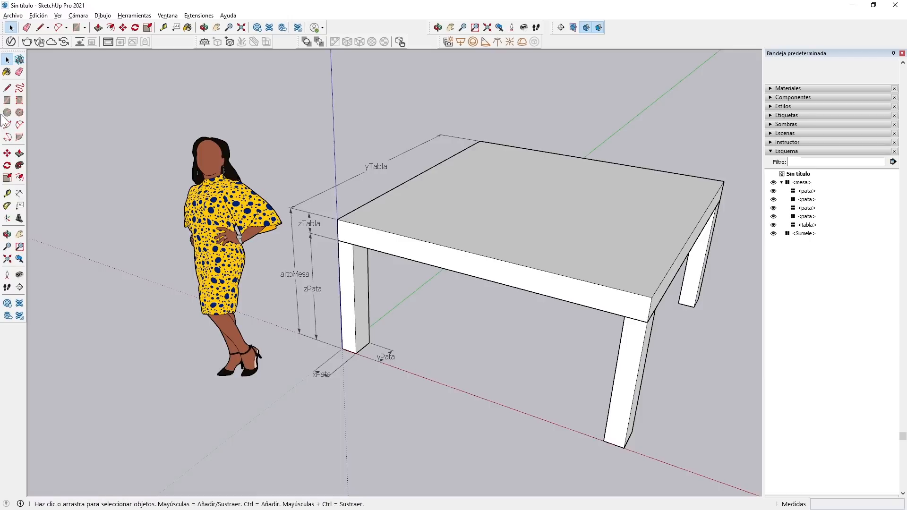
# Dimension the tabletop's far edge along the red axis and set the dimension's text to xTabla.
pyautogui.click(19, 194)
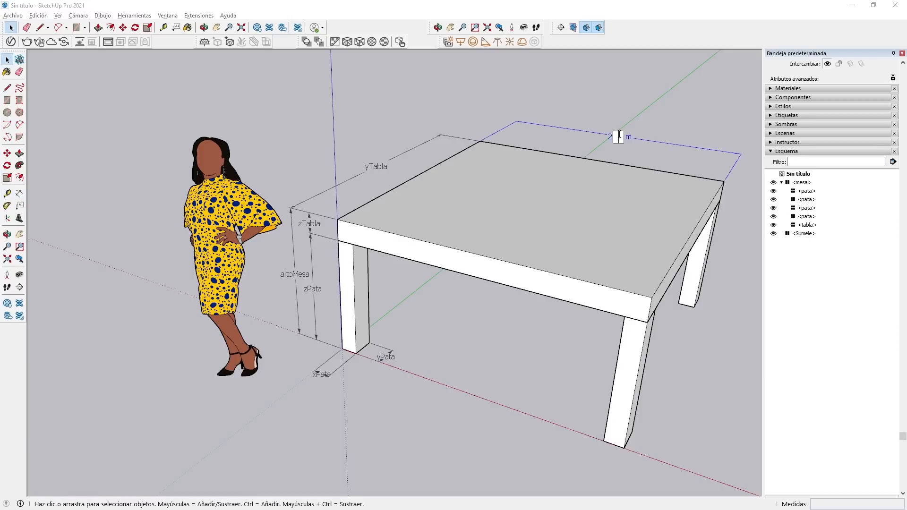
pyautogui.write('xTabla')
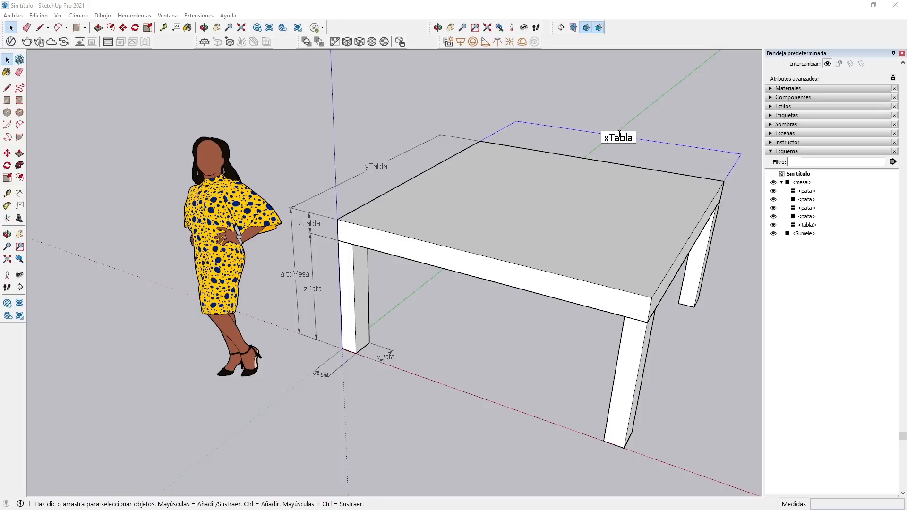
pyautogui.scroll(-2, 470, 286)
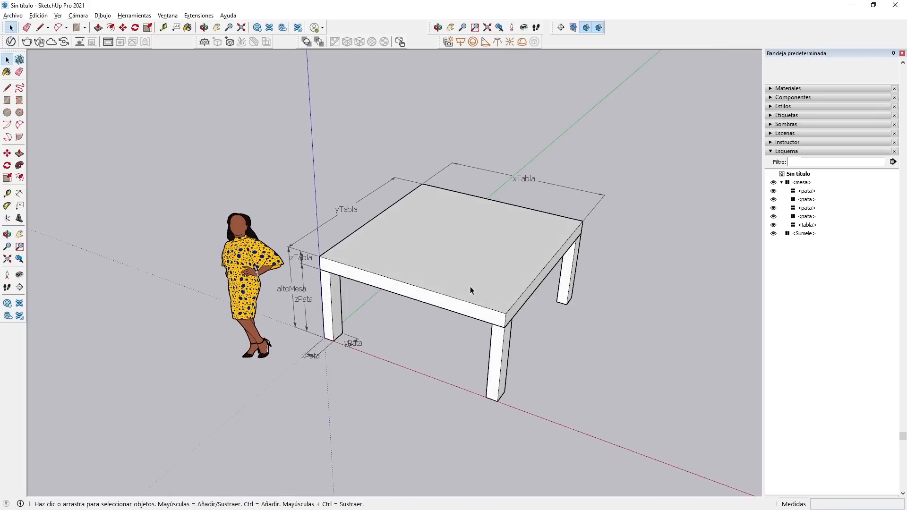
pyautogui.scroll(3, 472, 286)
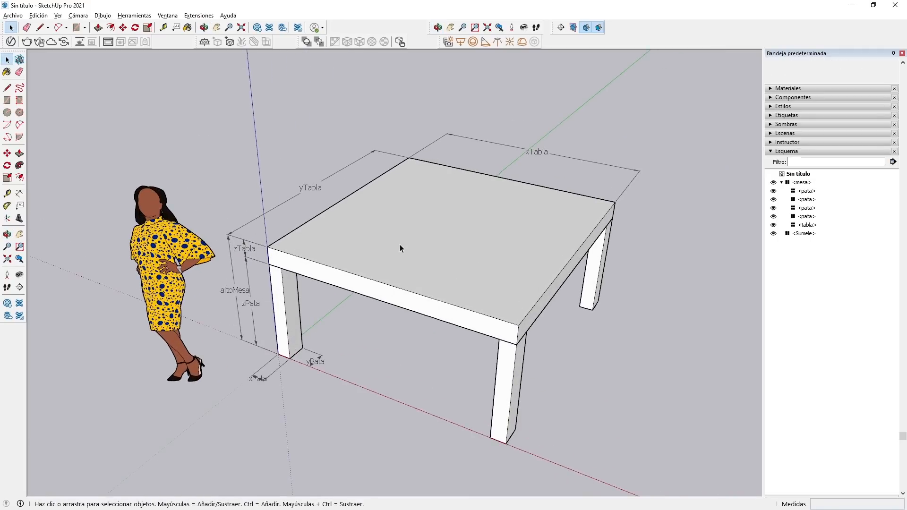
# Examine the labelled dimensions around the origin leg and the tabletop, up close and over the whole table.
pyautogui.scroll(3, 259, 381)
pyautogui.scroll(2, 259, 382)
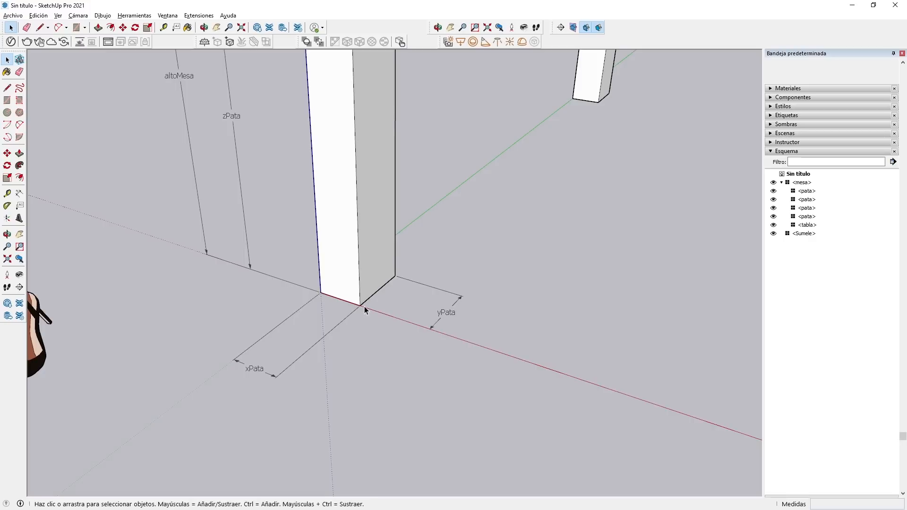
pyautogui.scroll(-6, 335, 362)
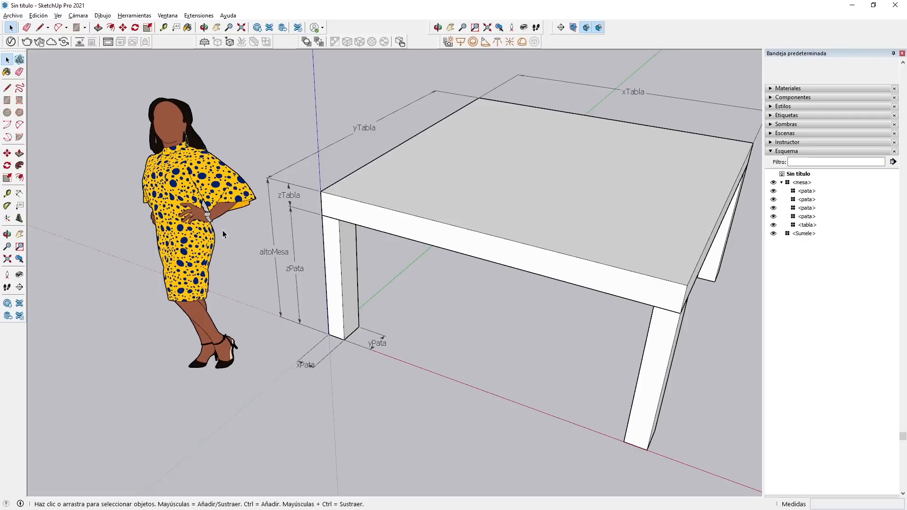
pyautogui.scroll(-3, 256, 214)
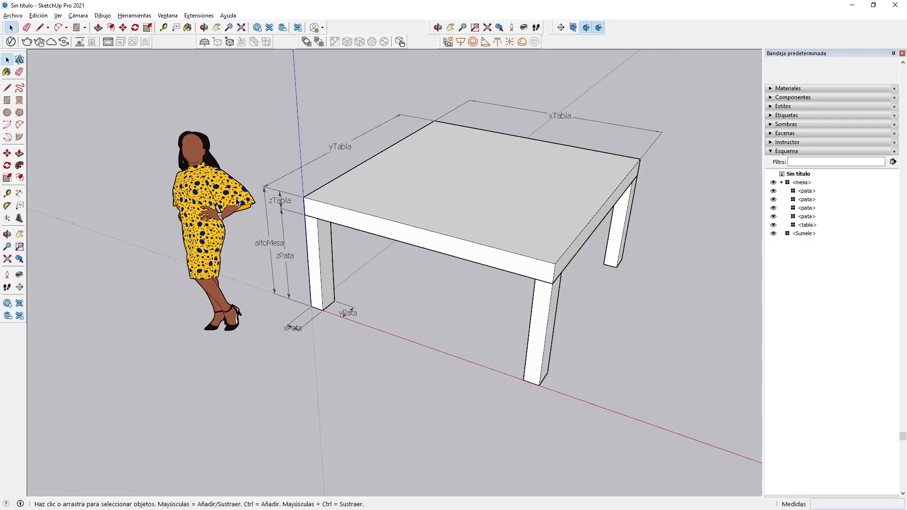
pyautogui.scroll(2, 264, 113)
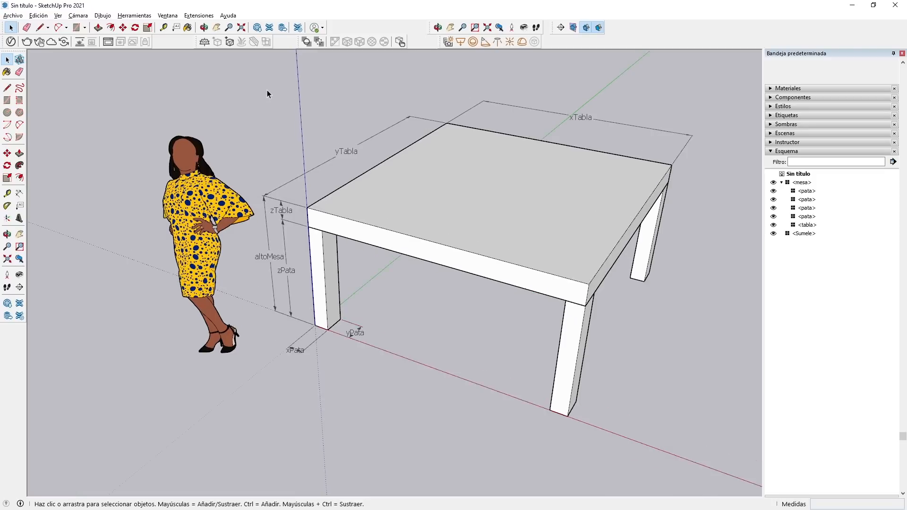
pyautogui.scroll(-1, 152, 193)
pyautogui.scroll(2, 637, 188)
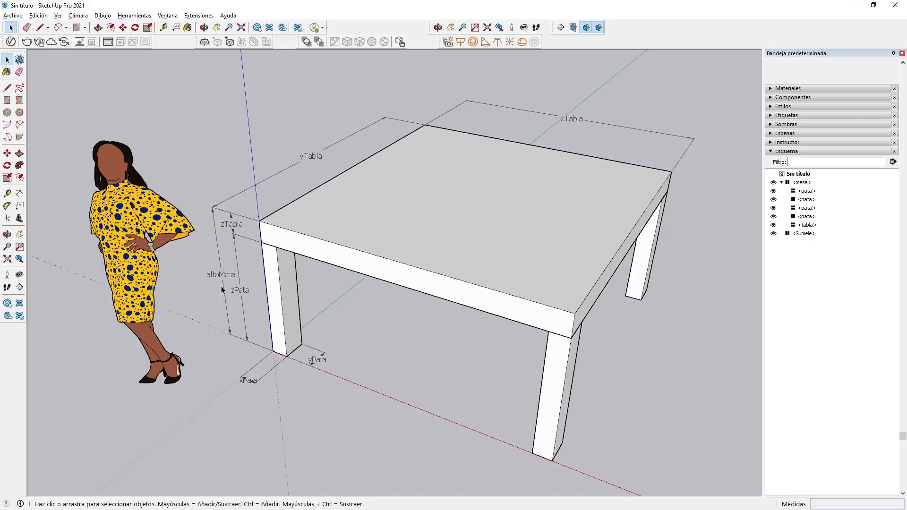
pyautogui.scroll(3, 202, 244)
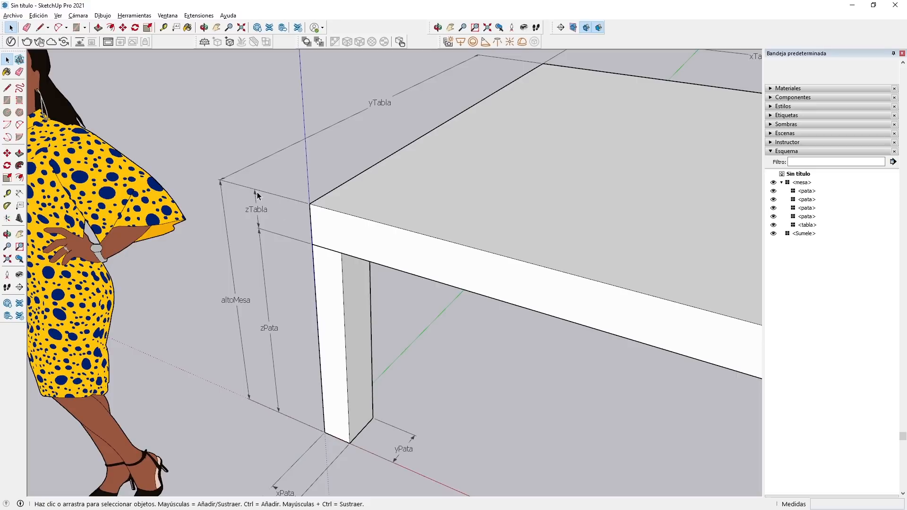
pyautogui.scroll(-3, 121, 250)
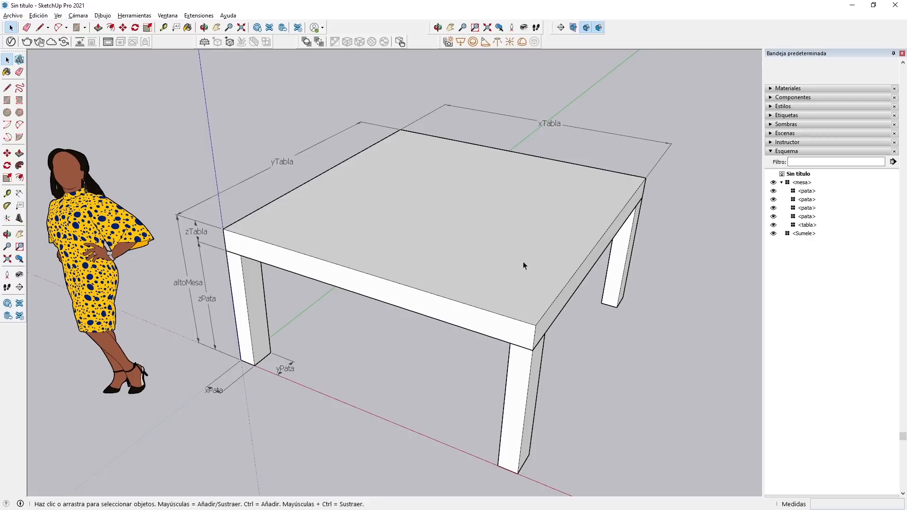
# Show the Componentes dinámicos toolbar.
pyautogui.click(77, 16)
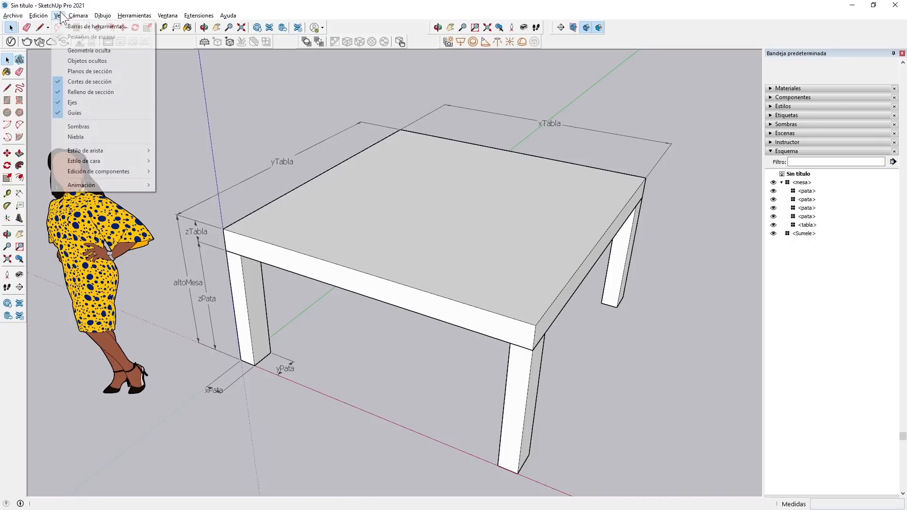
pyautogui.click(62, 26)
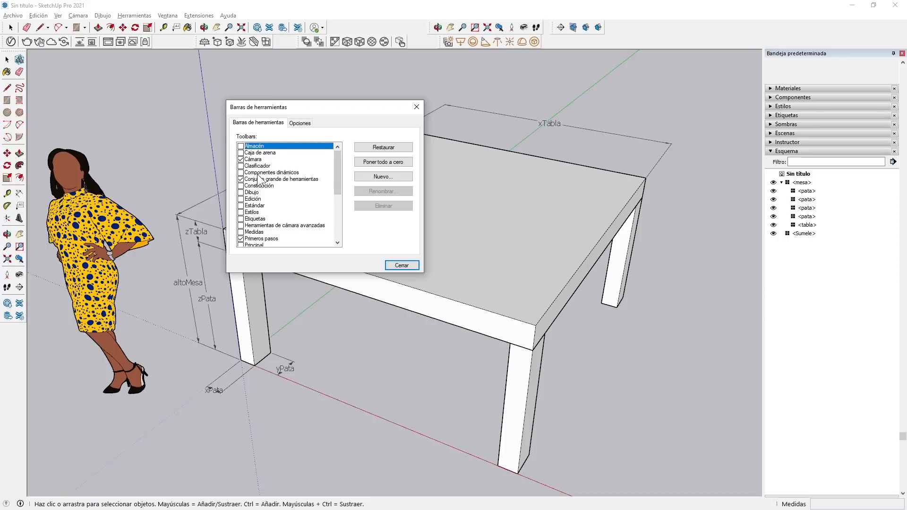
pyautogui.click(240, 172)
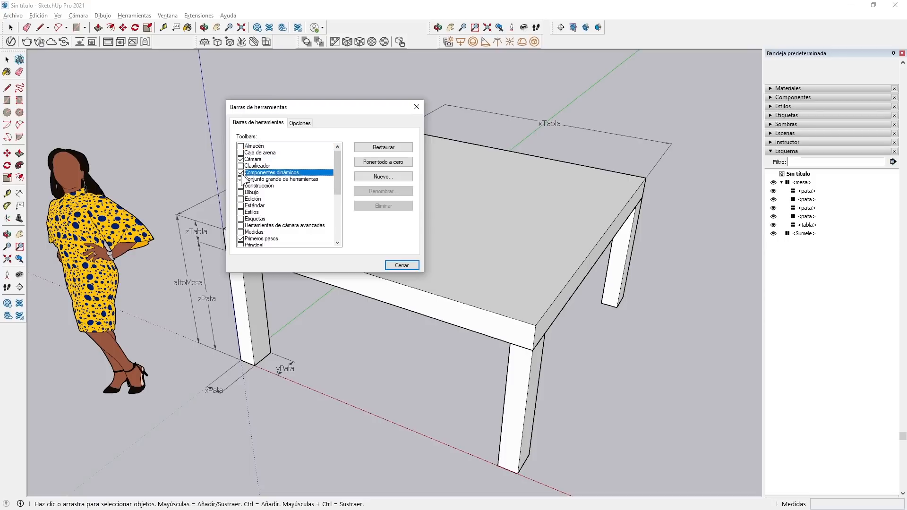
pyautogui.click(401, 265)
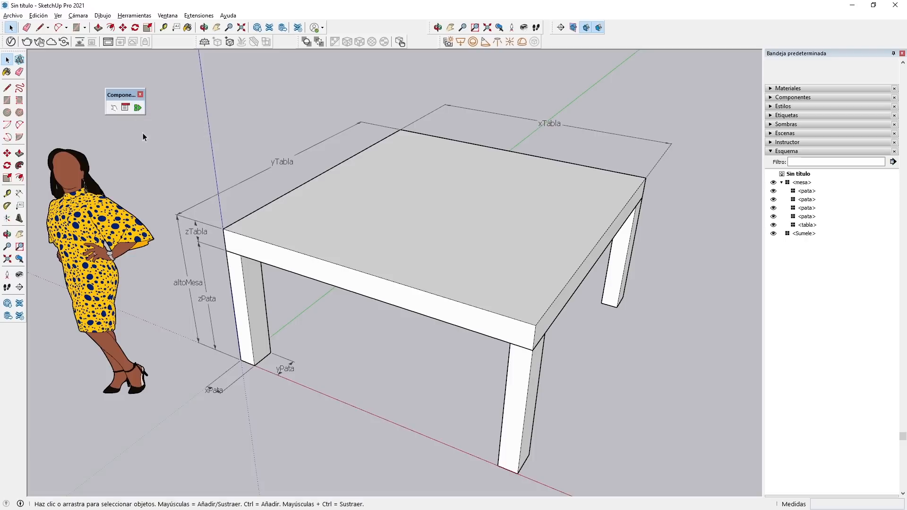
# Show the component attributes of the mesa component and switch its units to centimetres.
pyautogui.click(138, 106)
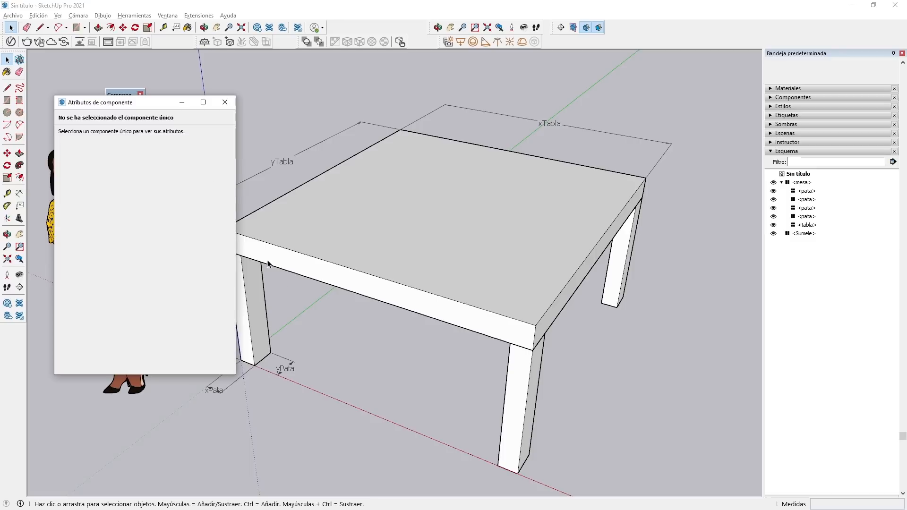
pyautogui.click(461, 275)
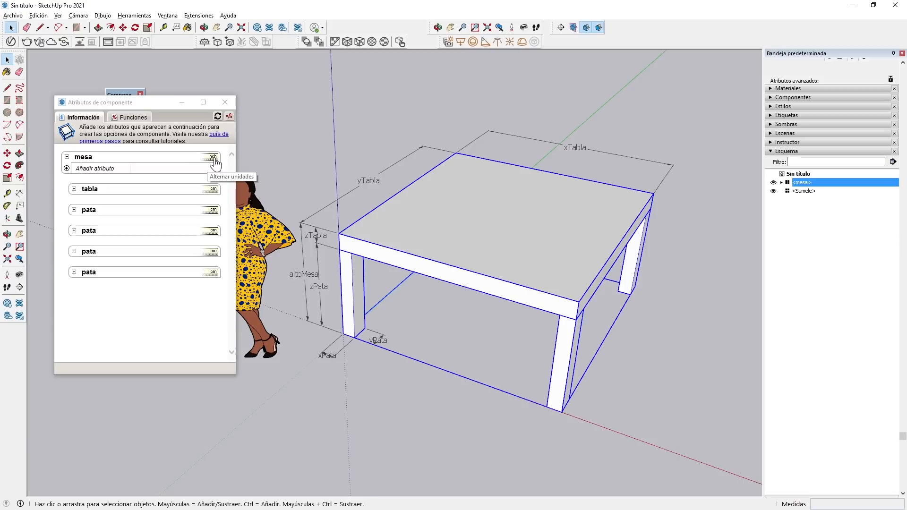
pyautogui.click(214, 157)
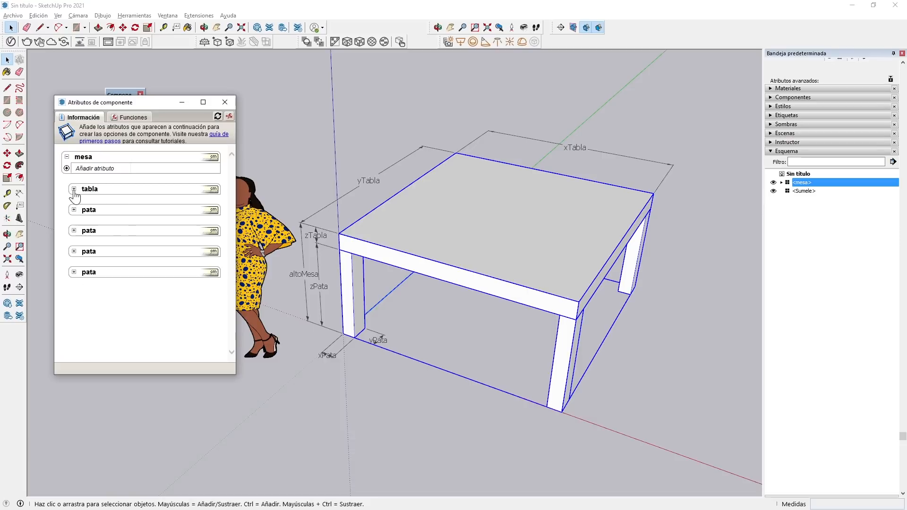
# Add three custom attributes named xTabla, yTabla and zTabla to the tabla component.
pyautogui.click(74, 190)
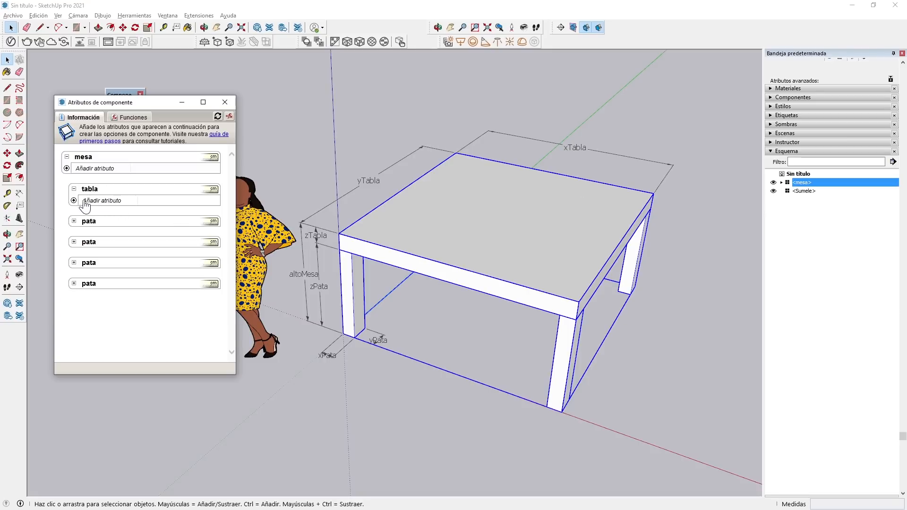
pyautogui.click(95, 207)
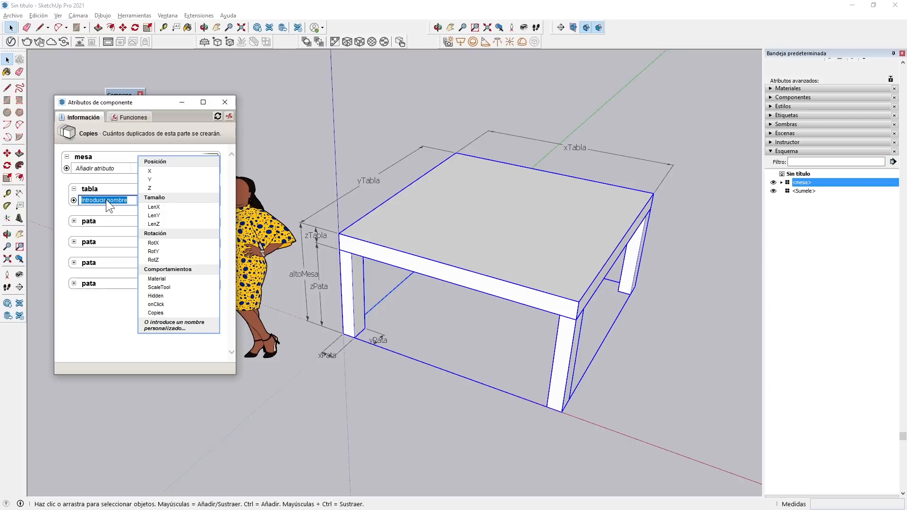
pyautogui.write('xTabla')
pyautogui.press('Return')
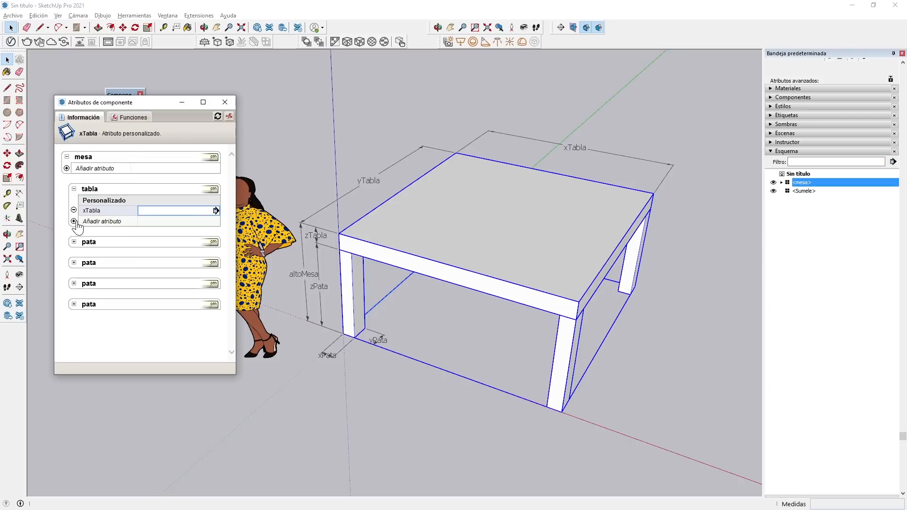
pyautogui.click(74, 221)
pyautogui.write('yTabla')
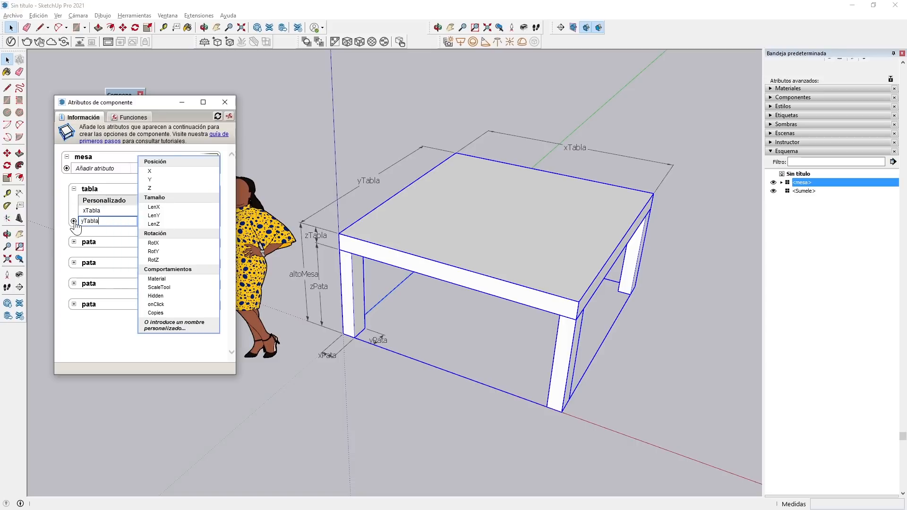
pyautogui.press('Return')
pyautogui.click(74, 231)
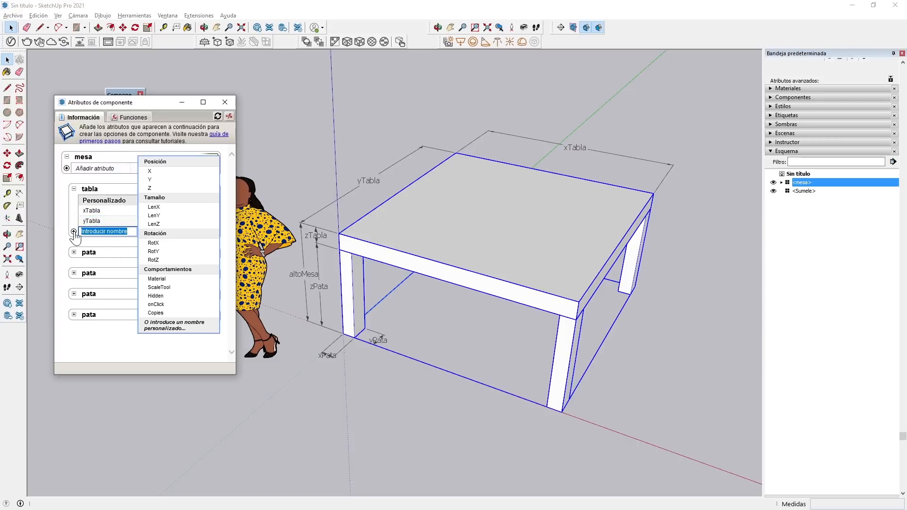
pyautogui.write('zTabla')
pyautogui.press('Return')
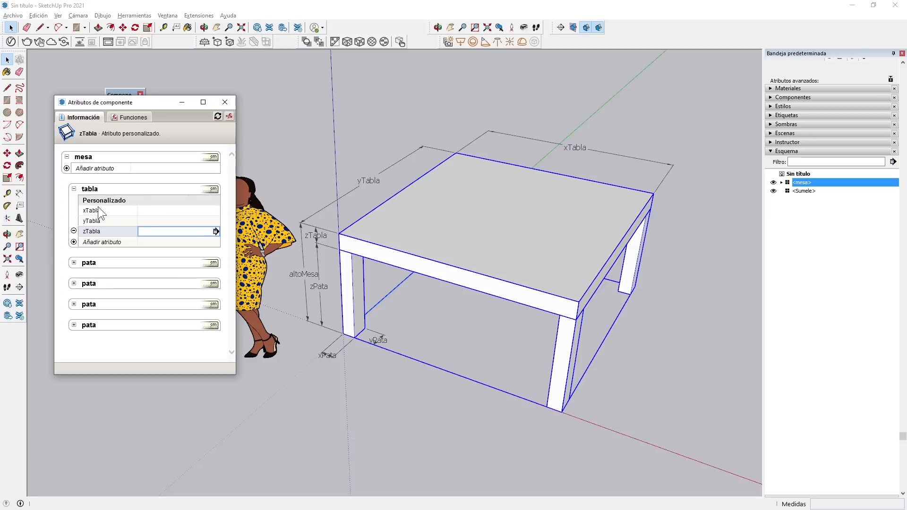
# Set the tabla component's xTabla, yTabla and zTabla attributes to 100 each.
pyautogui.click(146, 209)
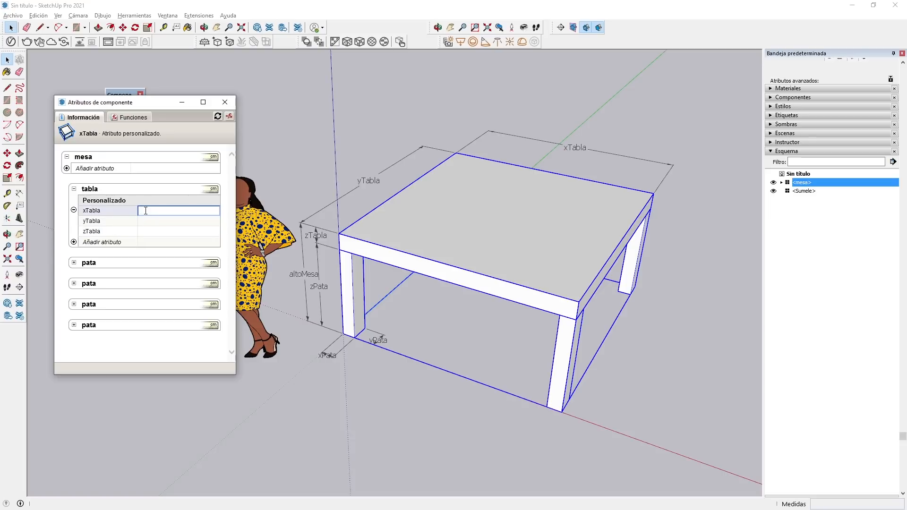
pyautogui.write('100')
pyautogui.click(159, 221)
pyautogui.write('100')
pyautogui.press('Return')
pyautogui.click(152, 233)
pyautogui.write('100')
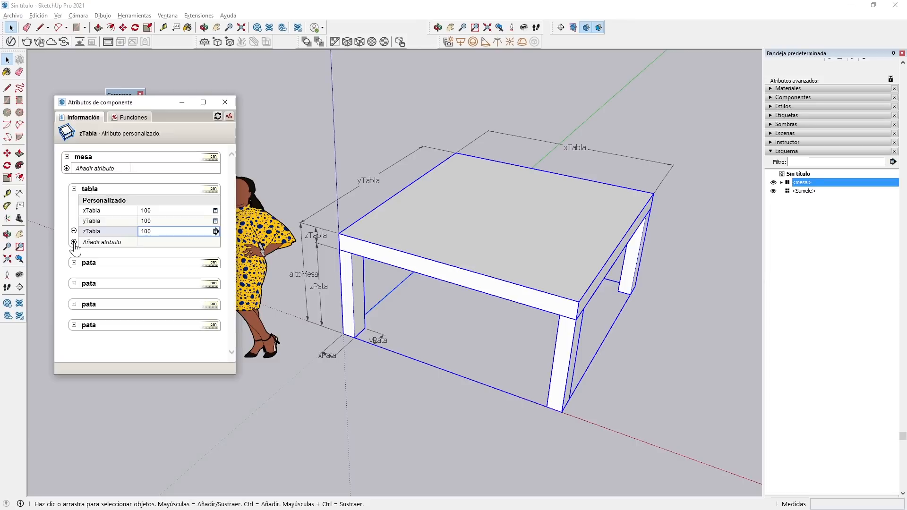
# Try to add all the size attributes (LenX, LenY and LenZ) to the tabla component.
pyautogui.click(74, 242)
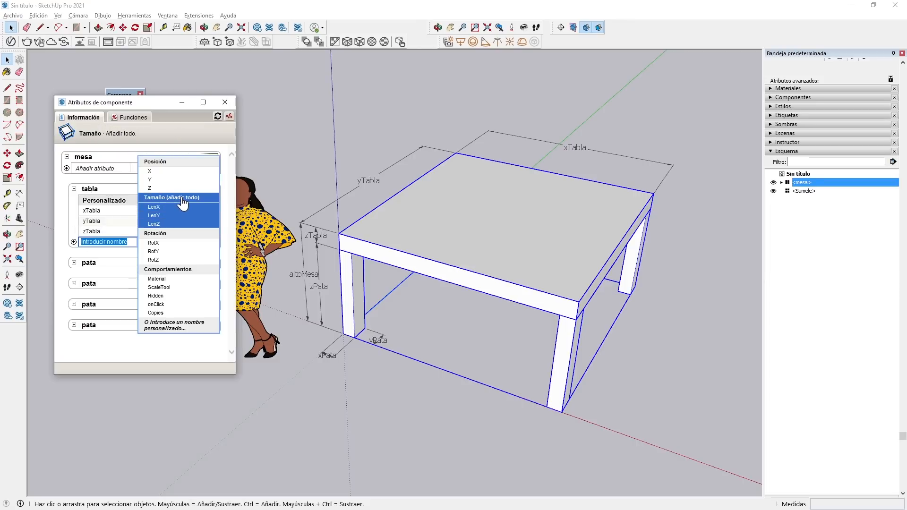
pyautogui.click(182, 196)
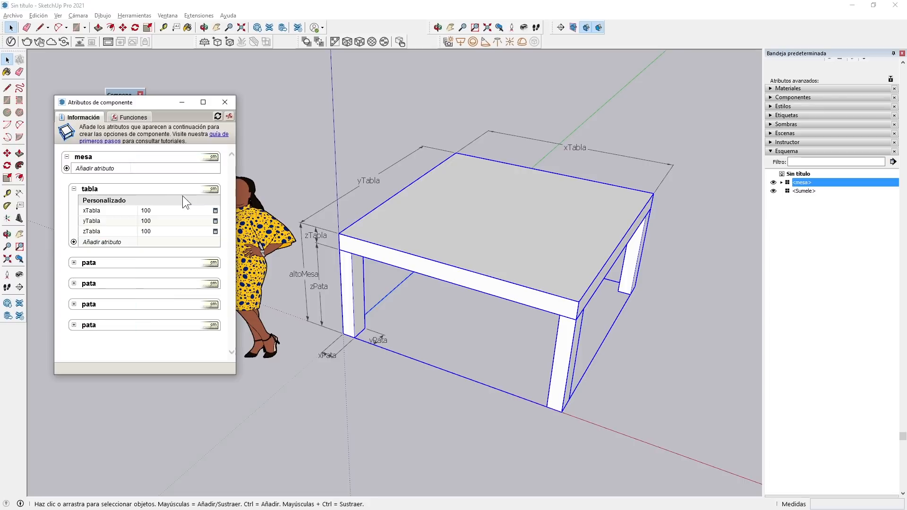
# Set the tabla component's LenX attribute to the formula =xTabla.
pyautogui.click(230, 117)
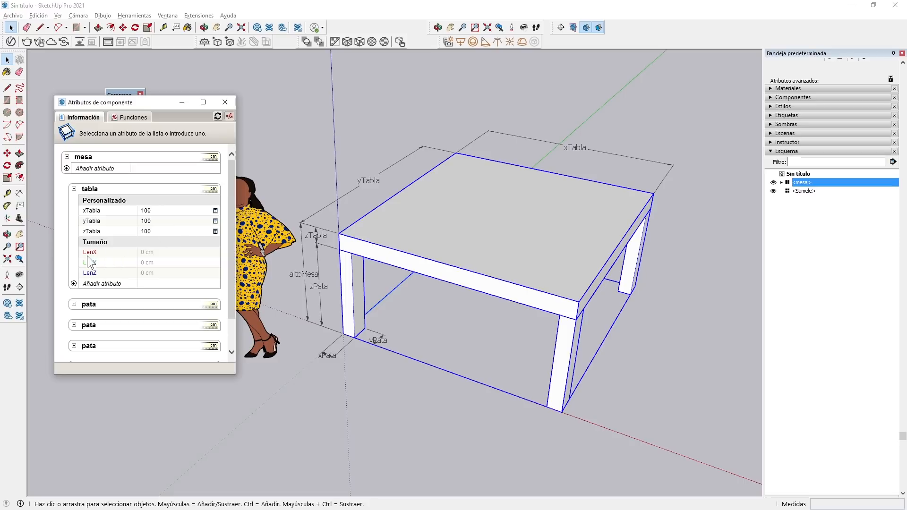
pyautogui.click(157, 252)
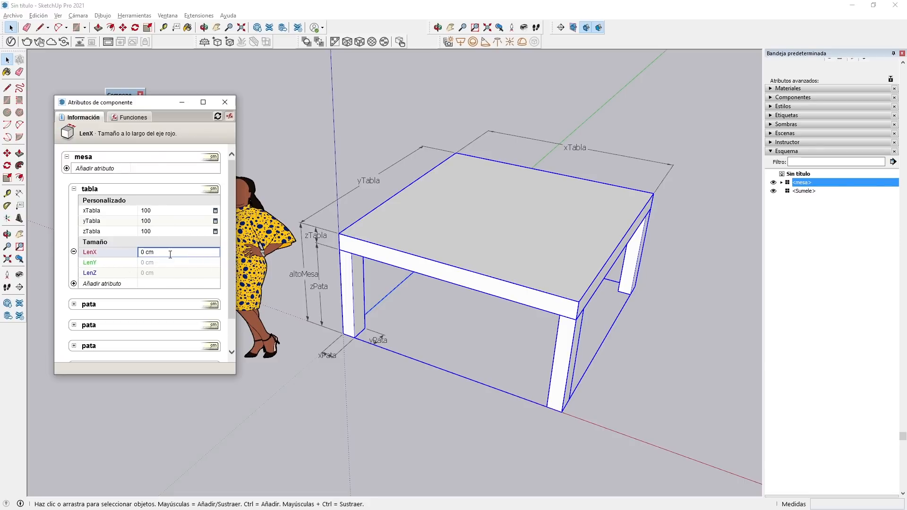
pyautogui.moveTo(168, 254); pyautogui.dragTo(124, 254)
pyautogui.click(94, 210)
pyautogui.press('Return')
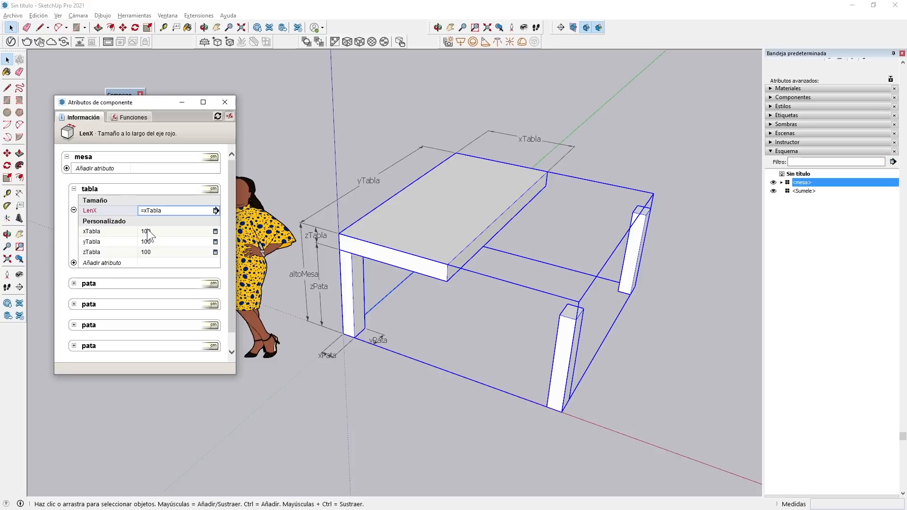
# Add a LenY attribute to the tabla component and give it the formula =yTabla.
pyautogui.click(101, 262)
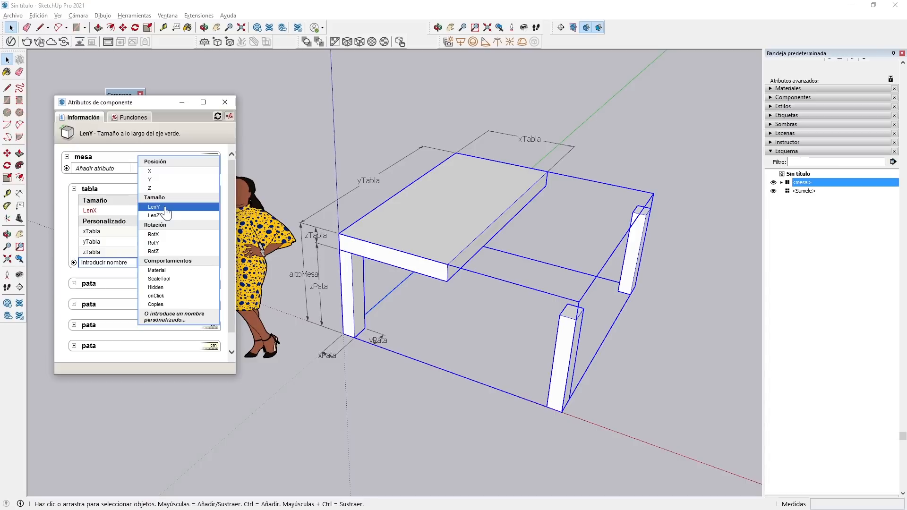
pyautogui.click(166, 208)
pyautogui.click(151, 222)
pyautogui.tripleClick(149, 221)
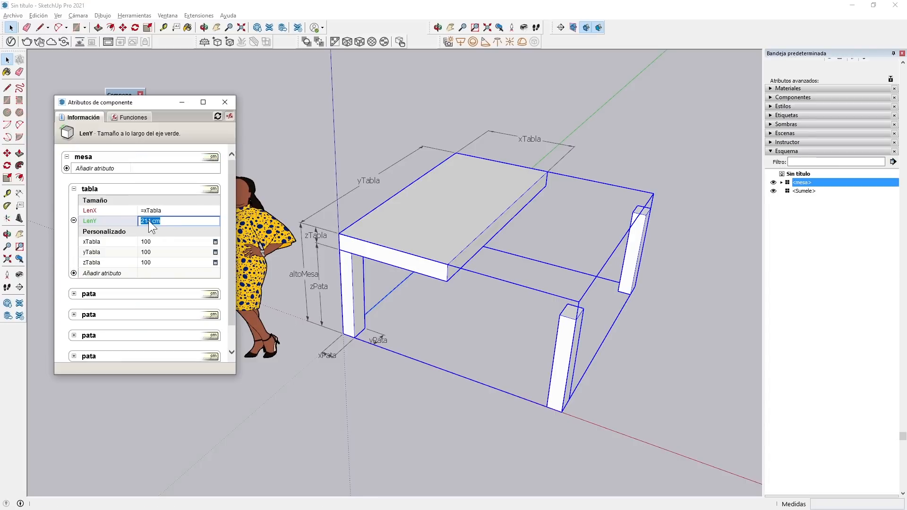
pyautogui.write('=')
pyautogui.click(91, 253)
pyautogui.press('Return')
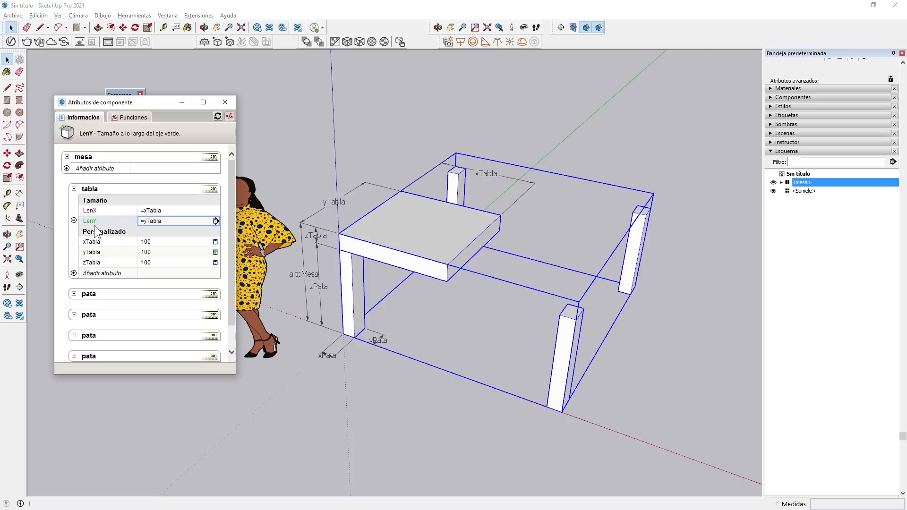
# Add a LenZ attribute to the tabla component with the formula =zTabla, and set zTabla to 5.
pyautogui.click(74, 274)
pyautogui.click(155, 218)
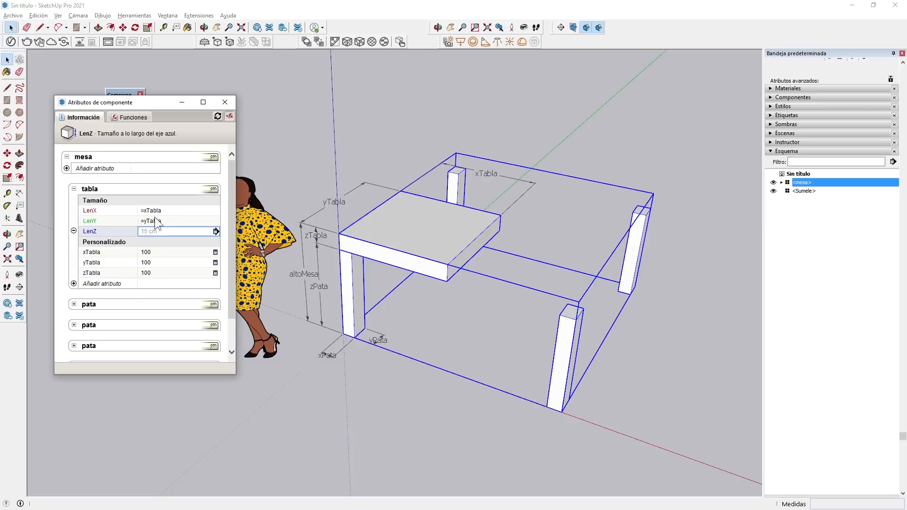
pyautogui.click(155, 231)
pyautogui.write('=')
pyautogui.click(103, 274)
pyautogui.press('Return')
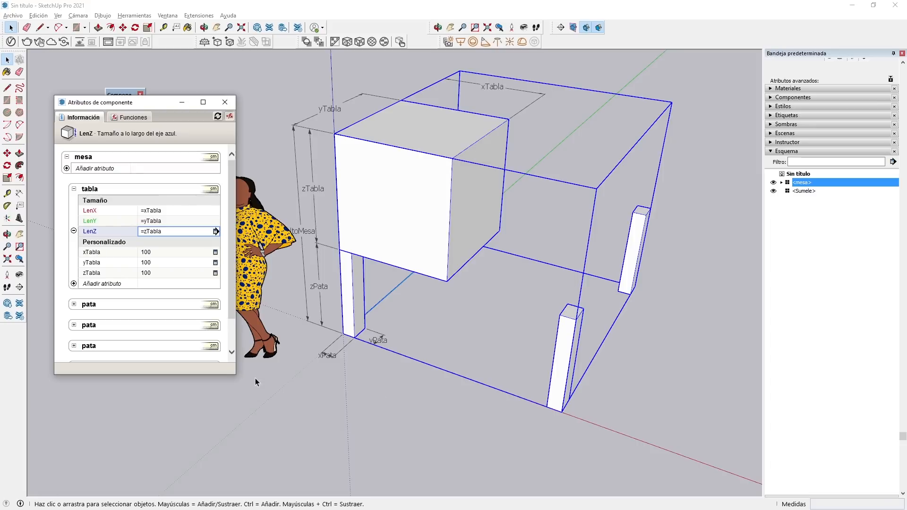
pyautogui.click(161, 272)
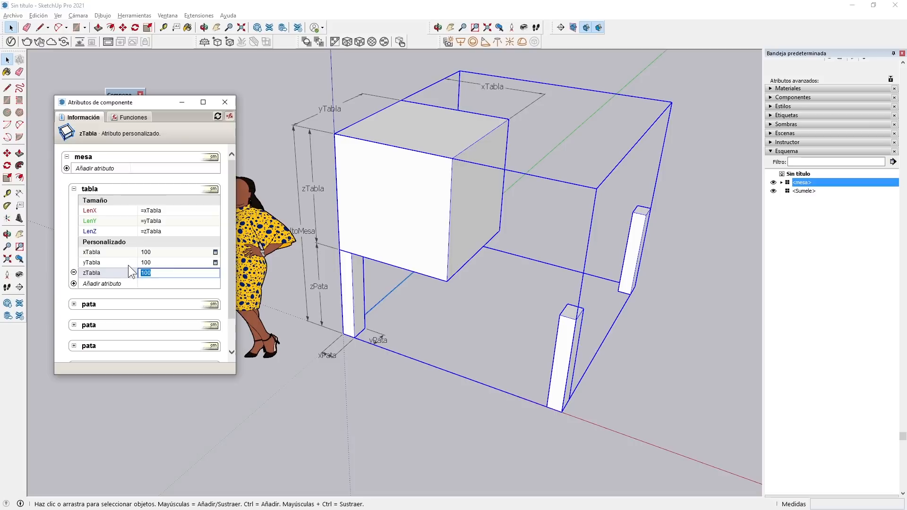
pyautogui.press('Return')
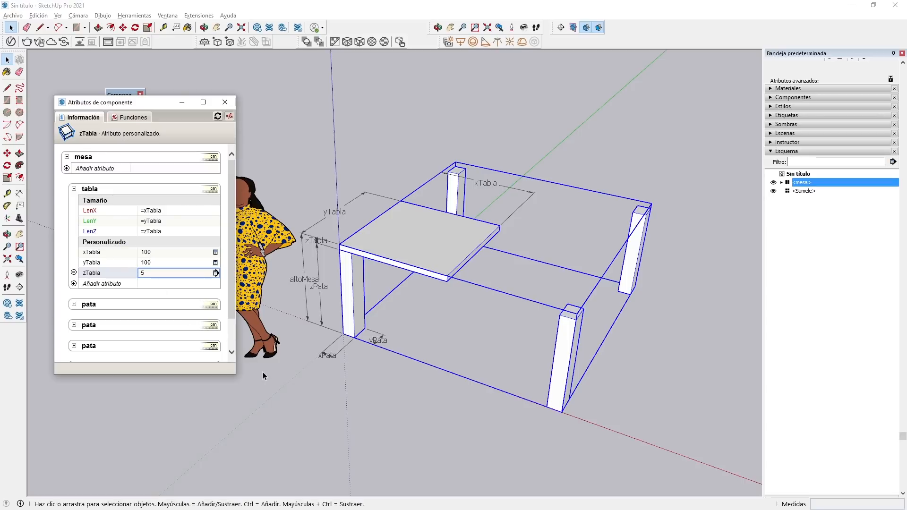
# Open the mesa component and add custom attributes xPata, yPata and zPata to the pata at the origin.
pyautogui.doubleClick(346, 277)
pyautogui.click(347, 278)
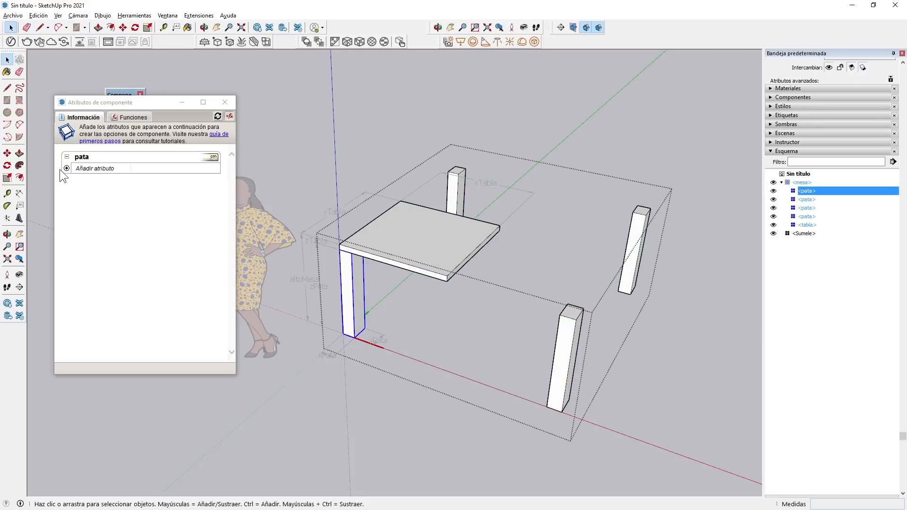
pyautogui.click(66, 168)
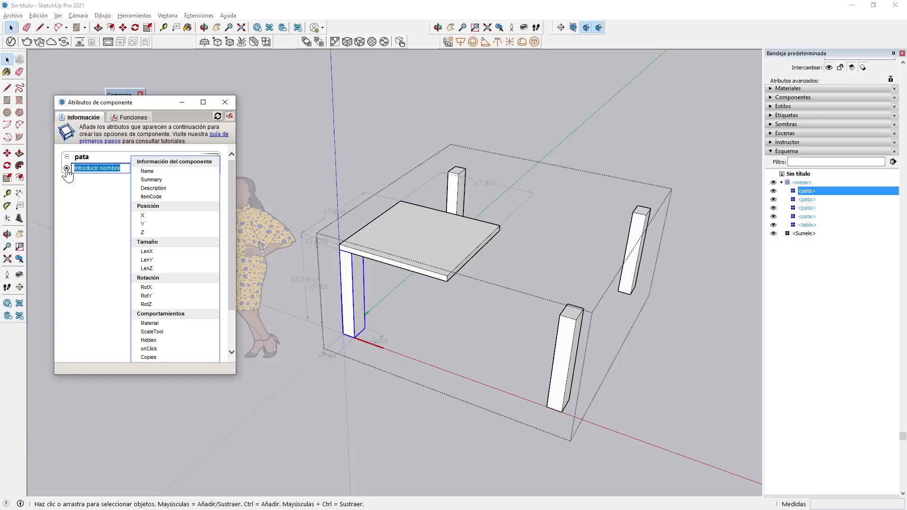
pyautogui.write('xPata')
pyautogui.click(67, 189)
pyautogui.write('yPata')
pyautogui.press('Return')
pyautogui.click(67, 199)
pyautogui.write('zPata')
pyautogui.press('Return')
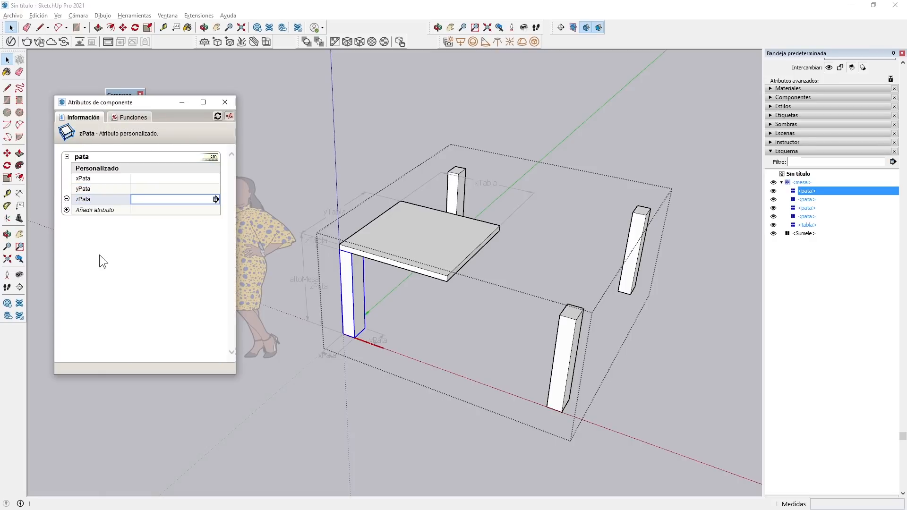
# Add a LenX attribute to the pata component with the formula =xPata.
pyautogui.click(67, 209)
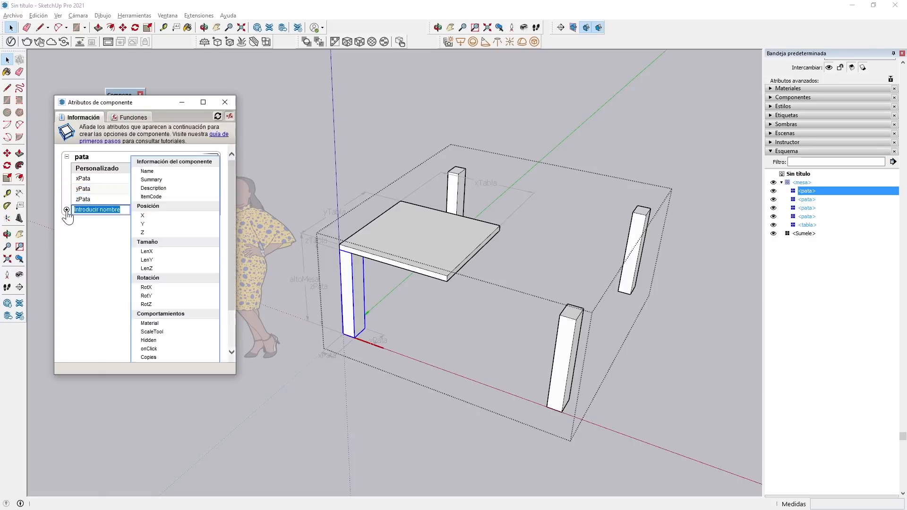
pyautogui.click(154, 252)
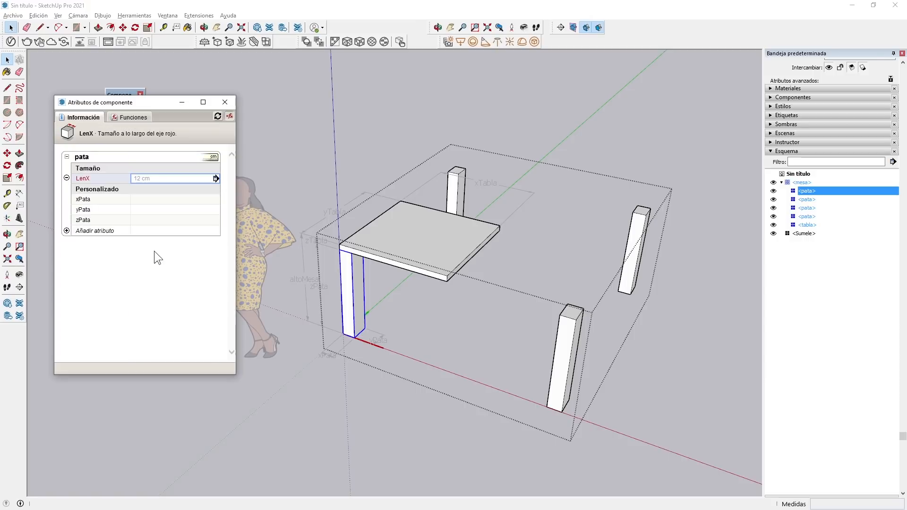
pyautogui.moveTo(151, 179); pyautogui.dragTo(113, 181)
pyautogui.write('=')
pyautogui.click(85, 198)
# Add a LenY attribute to the pata component with the formula =yPata.
pyautogui.click(66, 230)
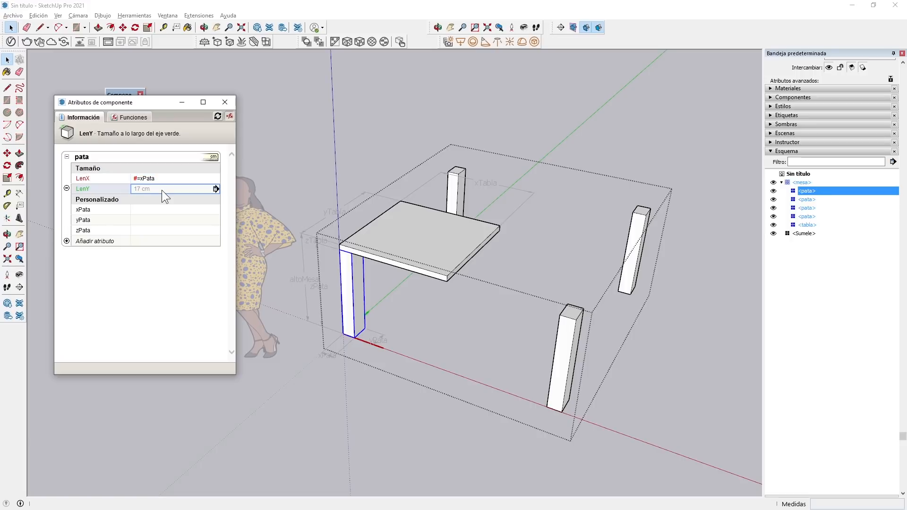
pyautogui.click(161, 190)
pyautogui.write('=')
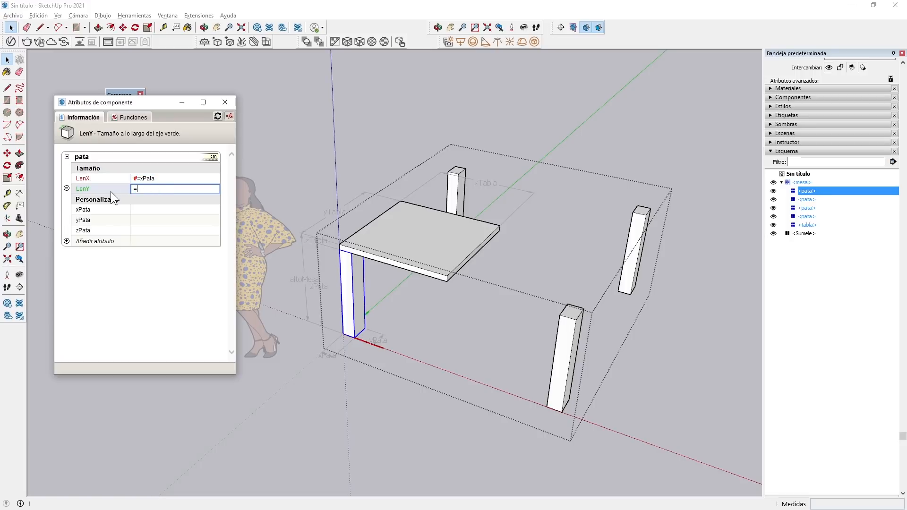
pyautogui.click(81, 223)
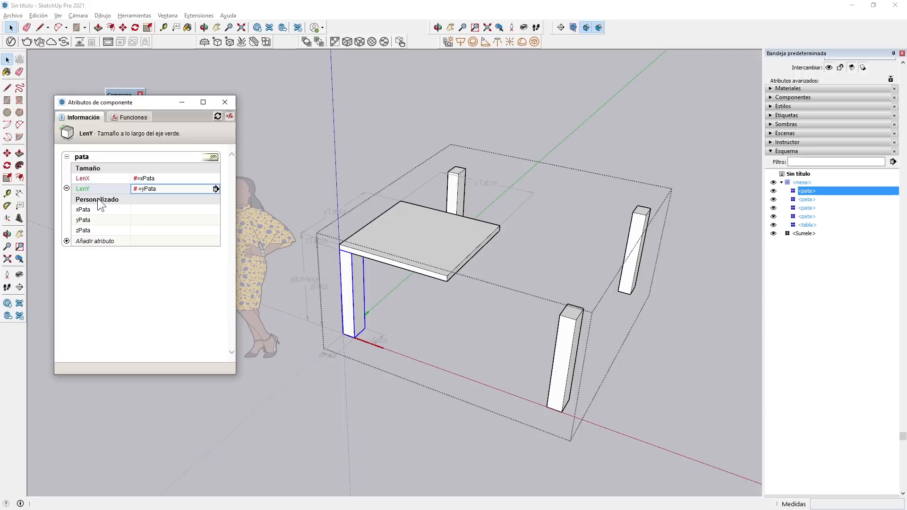
# Add a LenZ attribute to the pata component with the formula =zPata.
pyautogui.click(67, 241)
pyautogui.click(149, 252)
pyautogui.click(166, 201)
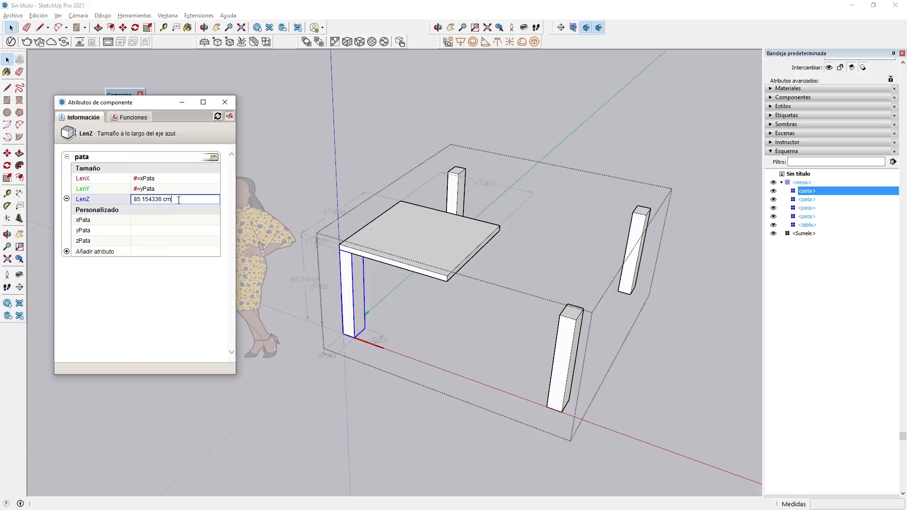
pyautogui.write('=')
pyautogui.click(88, 242)
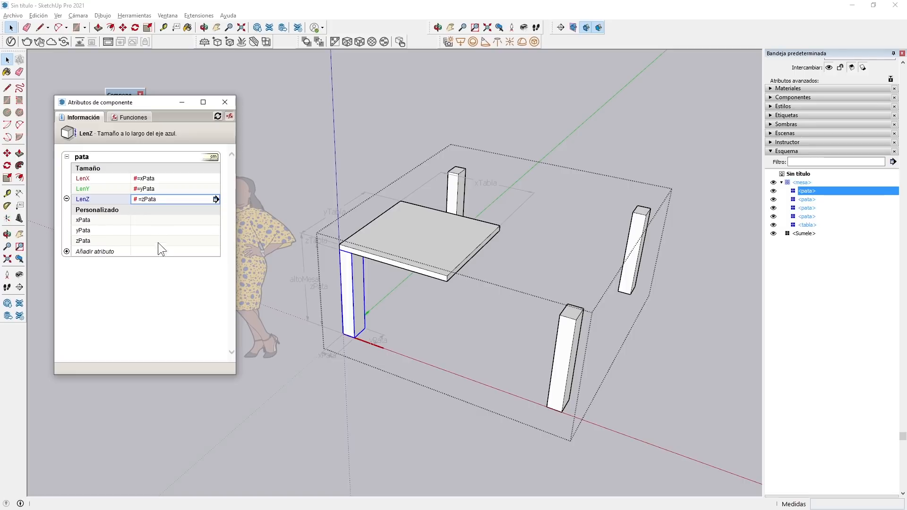
# Set the pata component's xPata, yPata and zPata attributes to 60 each.
pyautogui.click(148, 220)
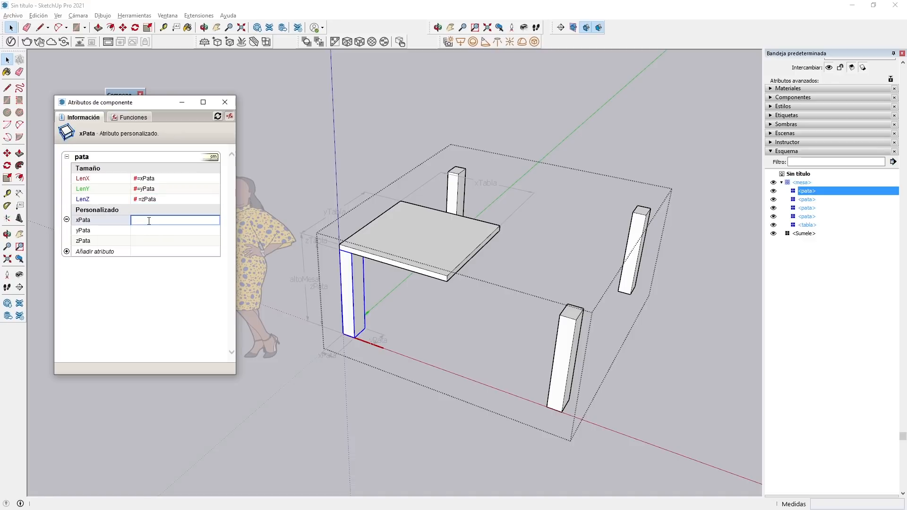
pyautogui.write('60')
pyautogui.press('Return')
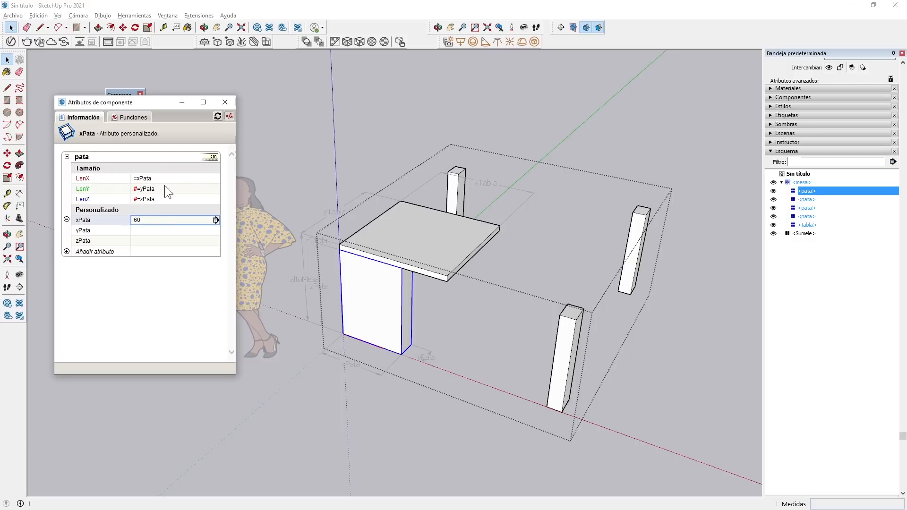
pyautogui.click(141, 232)
pyautogui.write('60')
pyautogui.press('Return')
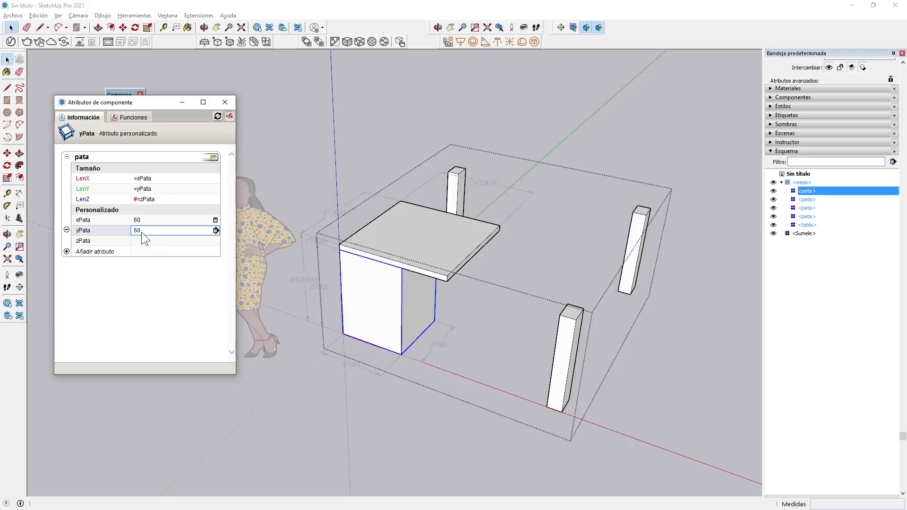
pyautogui.click(144, 241)
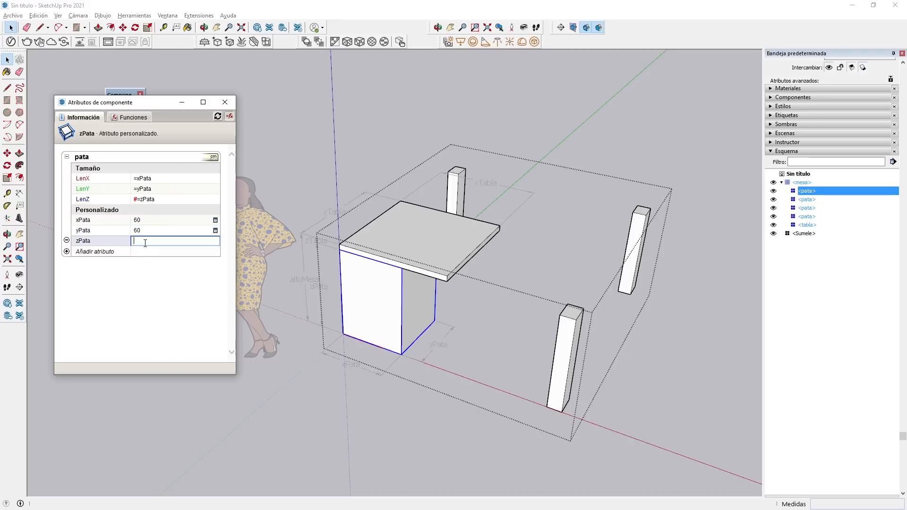
pyautogui.write('60')
pyautogui.press('Return')
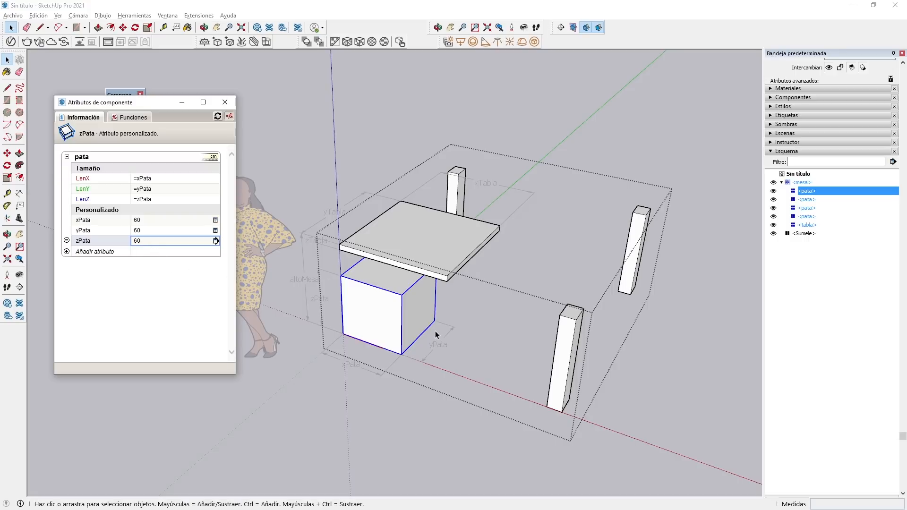
# Set the pata component's xPata and yPata attributes to 5 each.
pyautogui.click(150, 217)
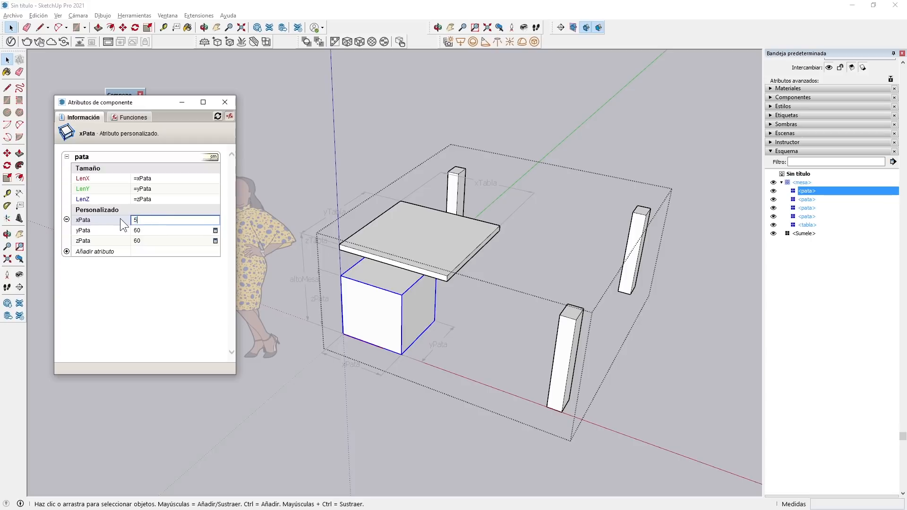
pyautogui.write('5')
pyautogui.press('Return')
pyautogui.click(148, 230)
pyautogui.write('5')
pyautogui.press('Return')
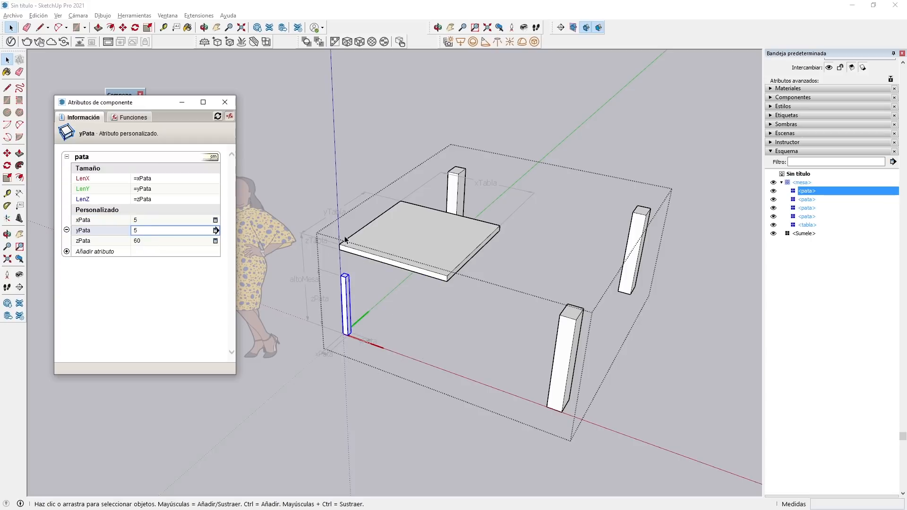
# Reopen the mesa component and set xPata to =5 on the other pata along the red axis, updating its size.
pyautogui.click(378, 332)
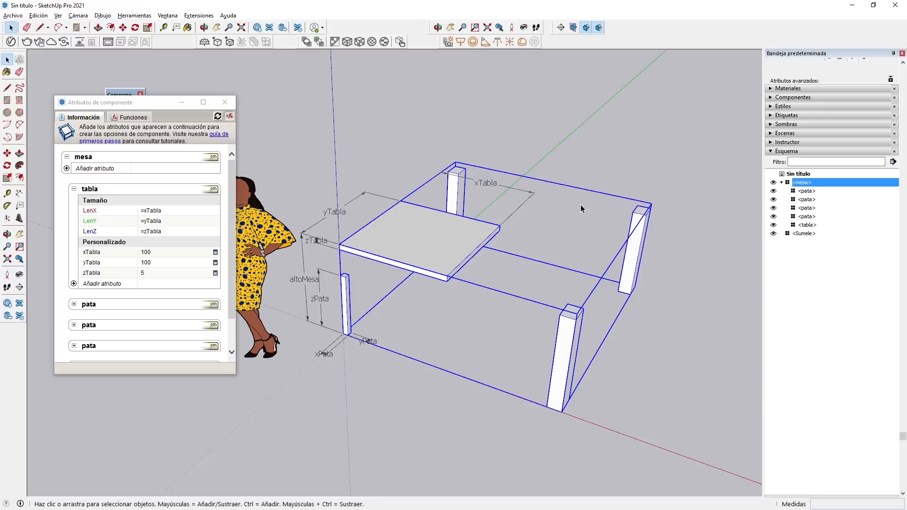
pyautogui.click(590, 346)
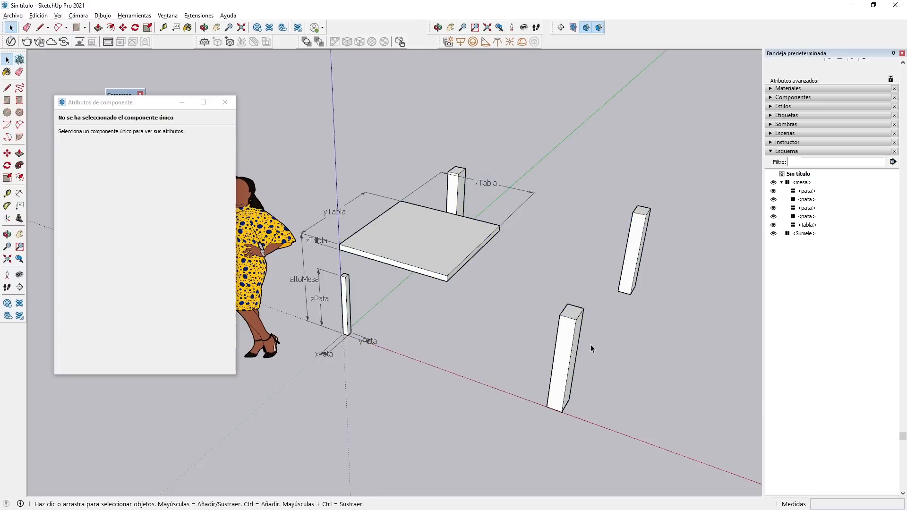
pyautogui.doubleClick(569, 330)
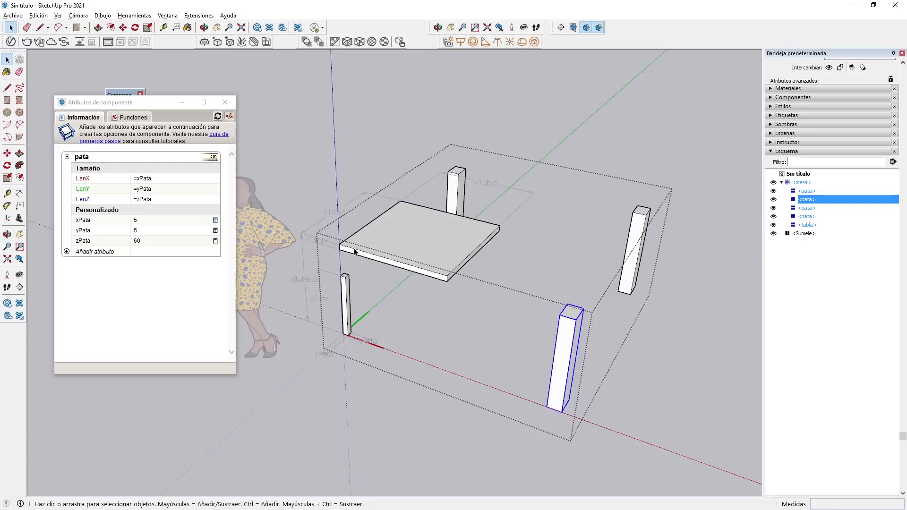
pyautogui.click(136, 220)
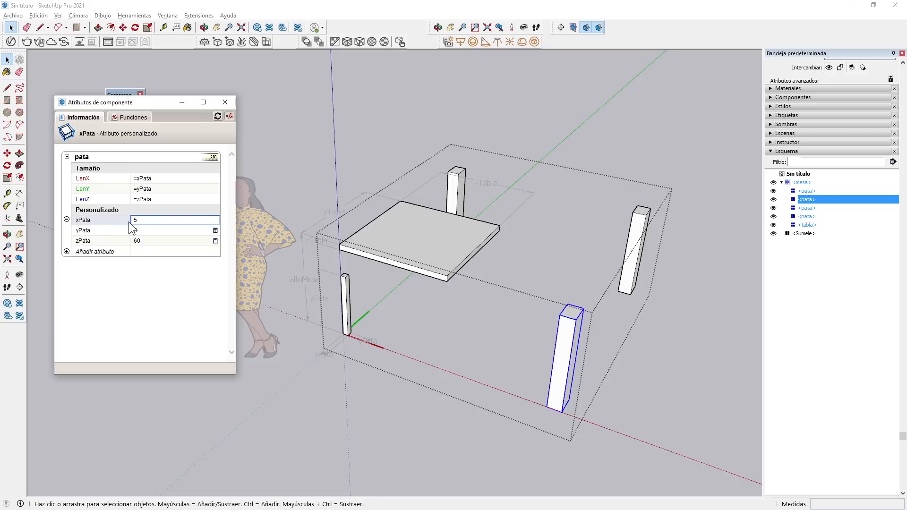
pyautogui.write('1')
pyautogui.press('BackSpace')
pyautogui.write('=')
pyautogui.press('Return')
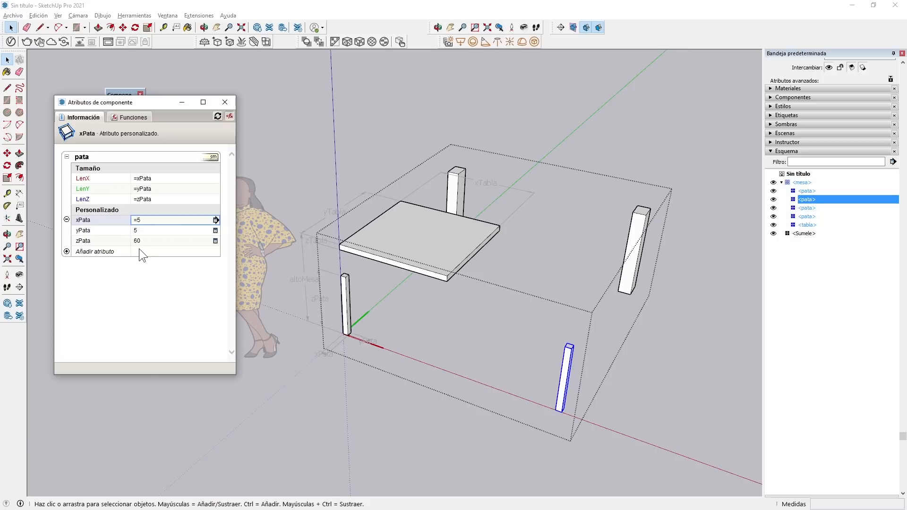
# Set yPata to =5 on the pata diagonally opposite the origin, updating its size.
pyautogui.click(638, 228)
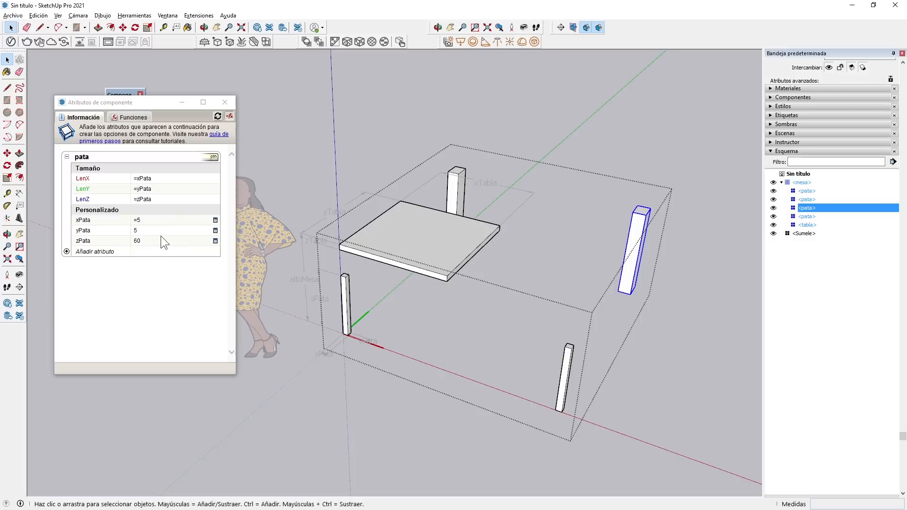
pyautogui.click(145, 231)
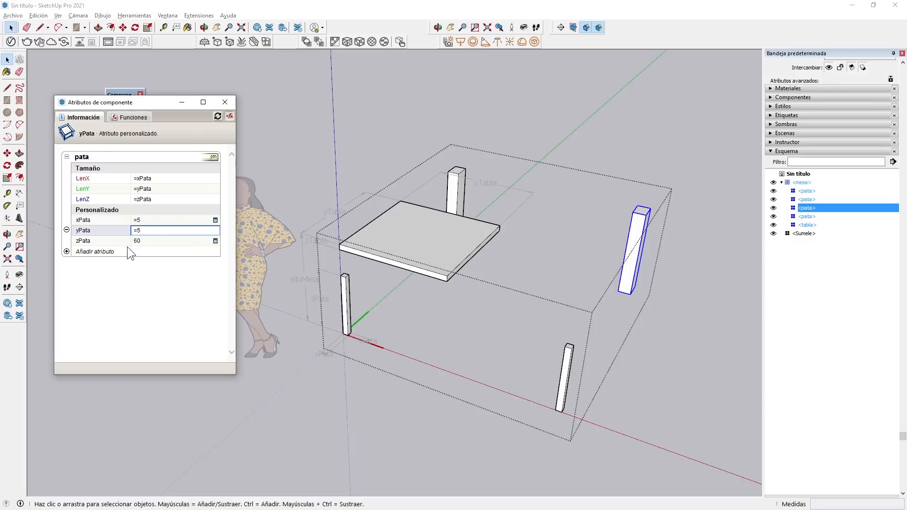
pyautogui.write('=')
pyautogui.press('Return')
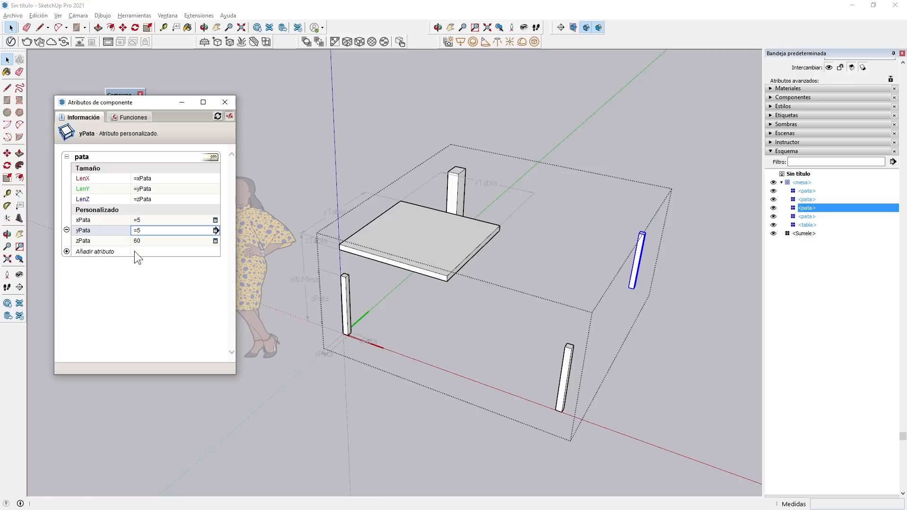
# Set zPata to =60 on the remaining pata along the green axis, updating its size, and leave the mesa component.
pyautogui.click(455, 189)
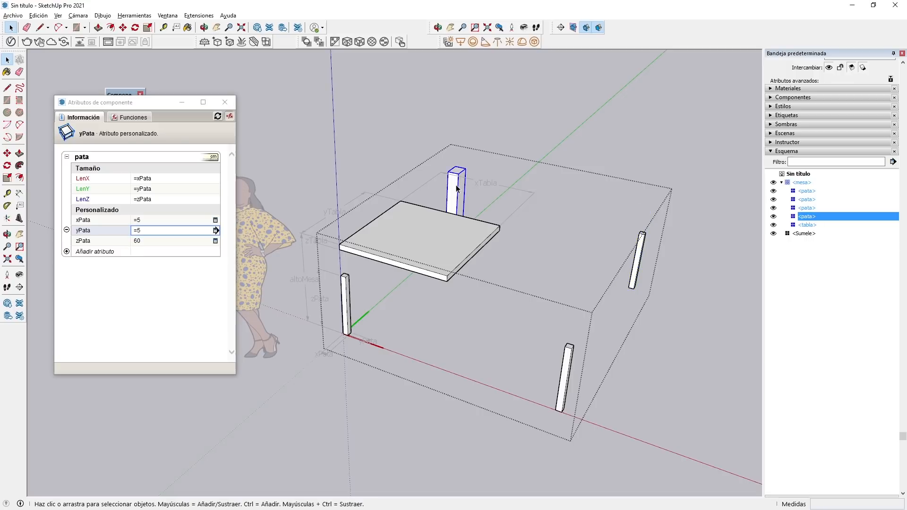
pyautogui.click(146, 238)
pyautogui.click(135, 242)
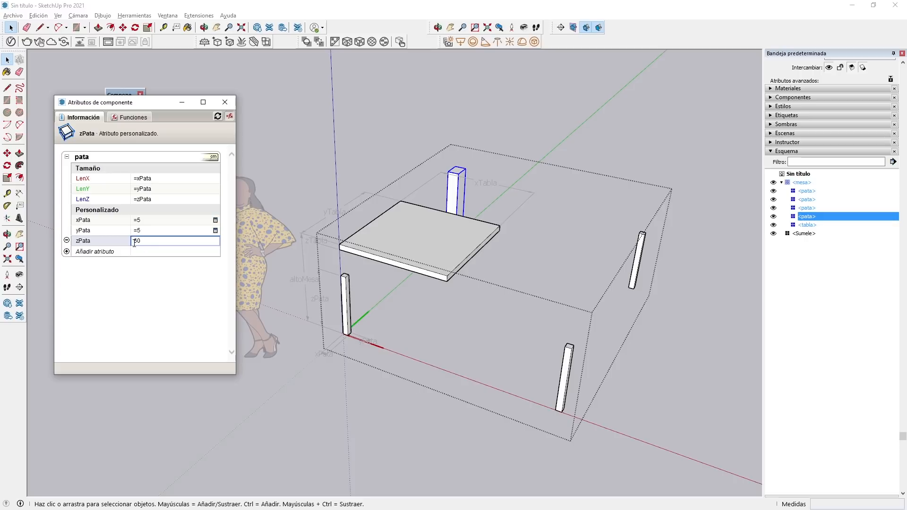
pyautogui.write('=')
pyautogui.press('Return')
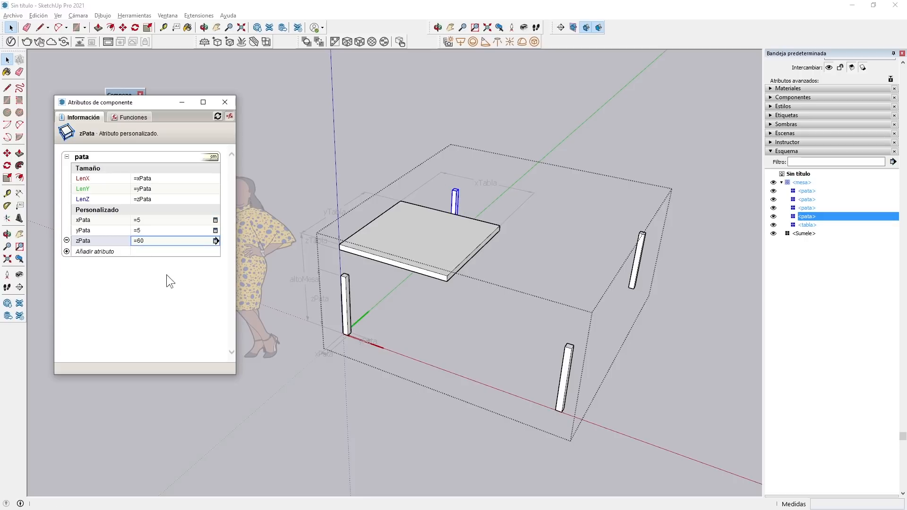
pyautogui.click(410, 427)
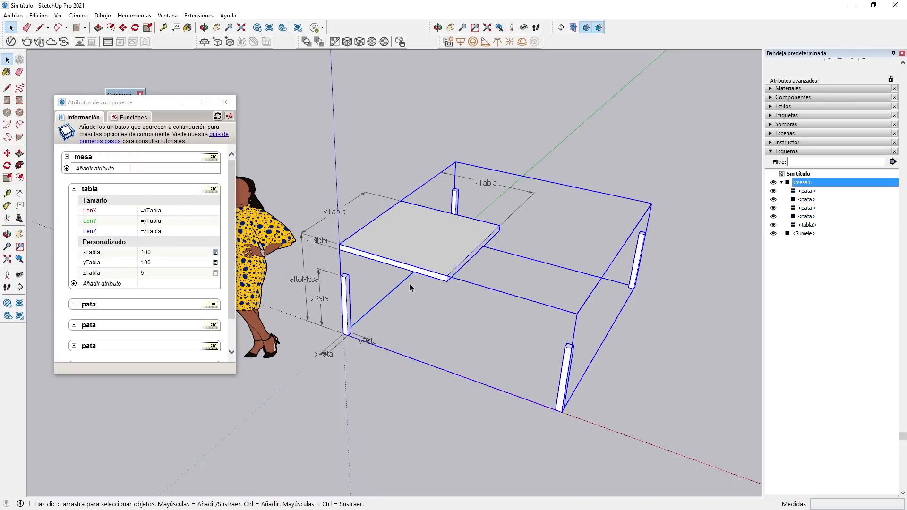
# Reopen the mesa component and move the tabla by its lower corner onto the top outer corner of the pata at the origin.
pyautogui.doubleClick(421, 234)
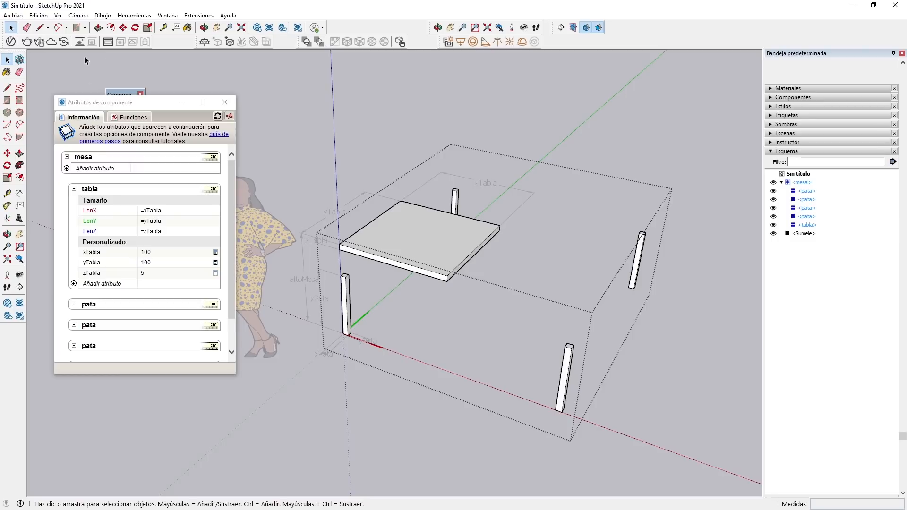
pyautogui.click(424, 247)
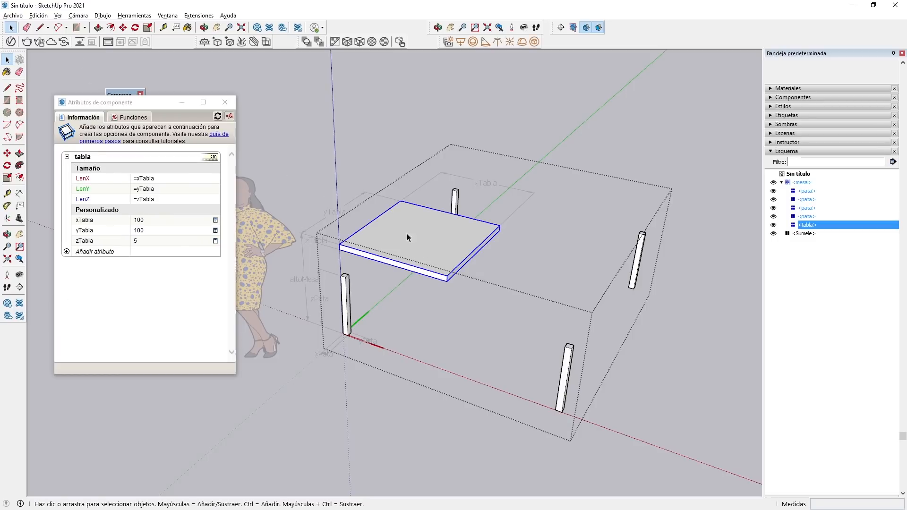
pyautogui.click(123, 27)
pyautogui.scroll(5, 340, 253)
pyautogui.click(341, 241)
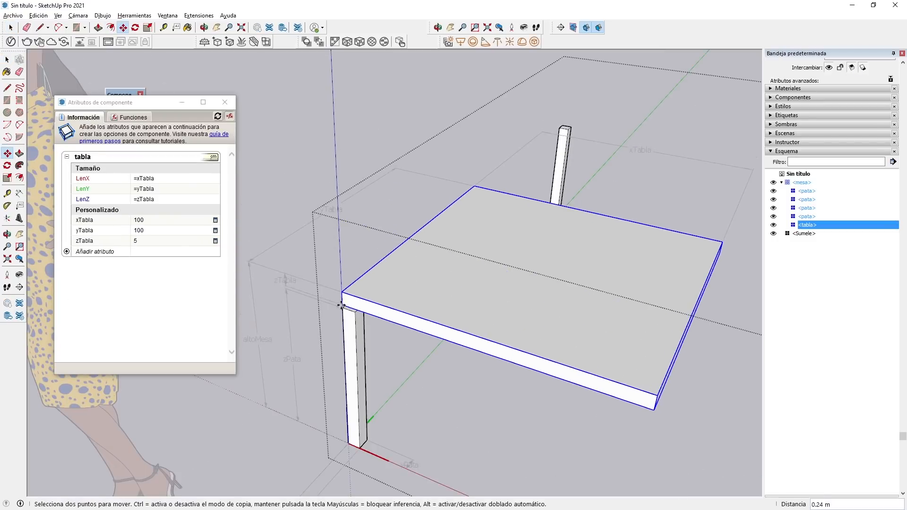
pyautogui.click(343, 307)
pyautogui.click(7, 60)
pyautogui.scroll(-5, 297, 147)
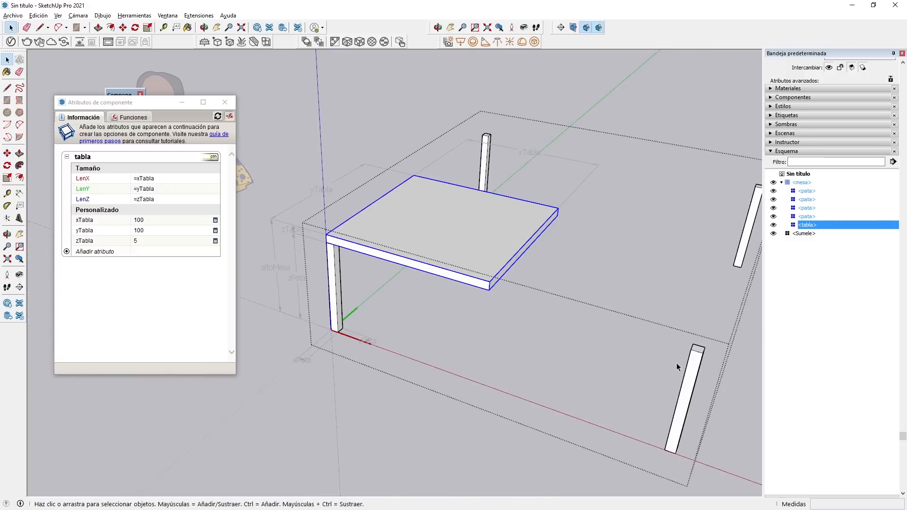
# Move the other pata along the red axis by its top outer corner to the matching underside corner of the tabla.
pyautogui.click(691, 369)
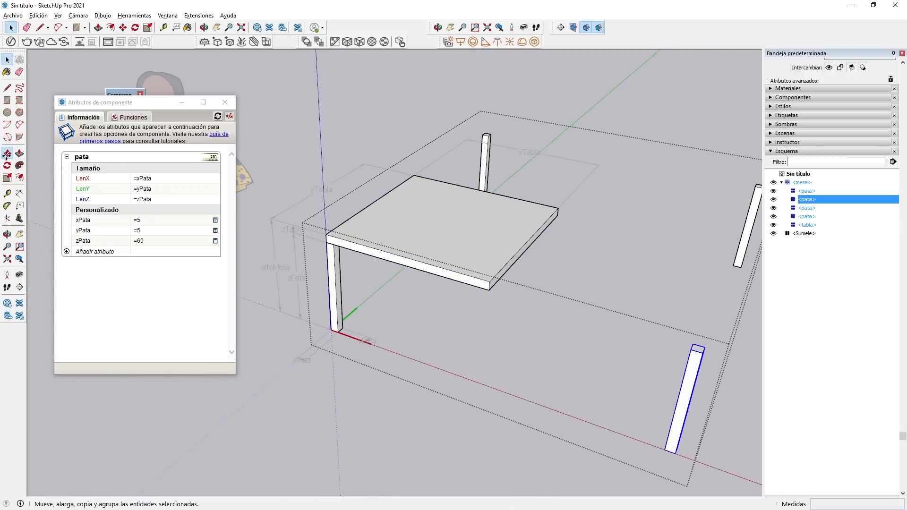
pyautogui.click(7, 153)
pyautogui.click(703, 353)
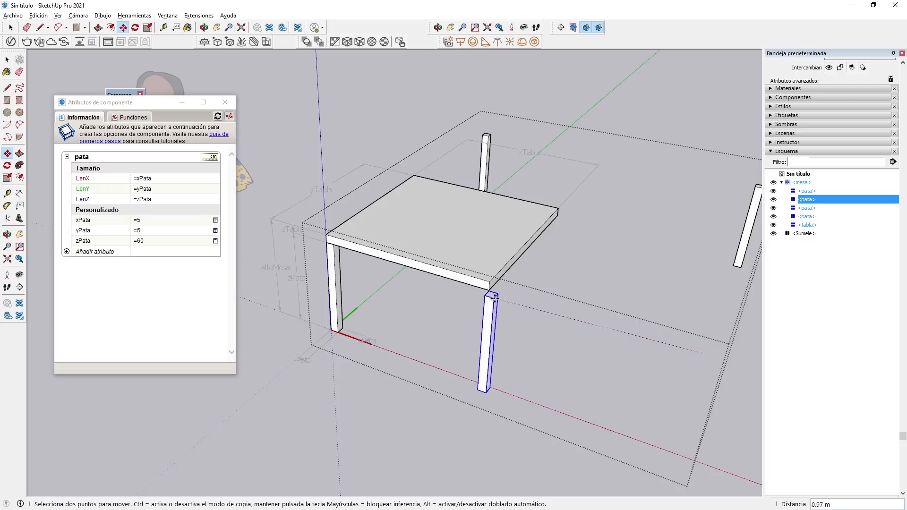
pyautogui.click(490, 289)
# Move the pata diagonally opposite the origin by its top outer corner to the tabla's far underside corner.
pyautogui.moveTo(477, 279); pyautogui.dragTo(443, 258, button='middle')
pyautogui.press('space')
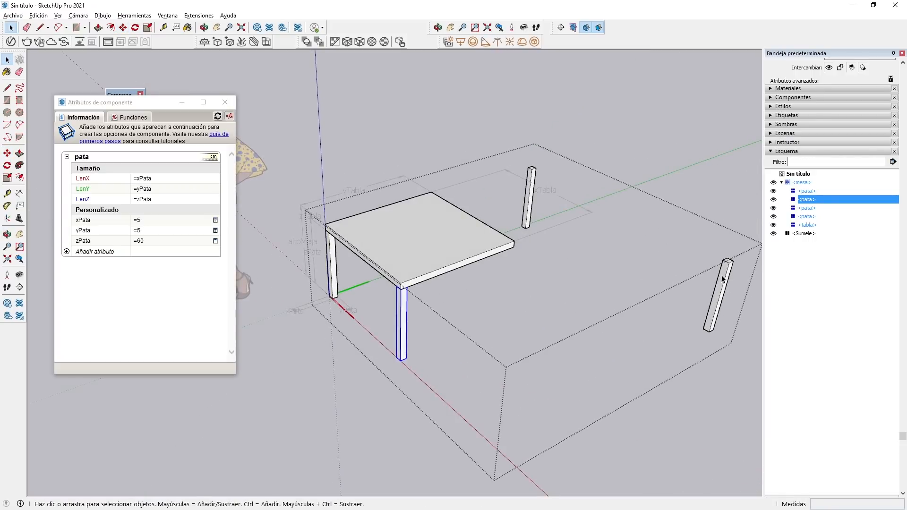
pyautogui.click(722, 277)
pyautogui.click(7, 154)
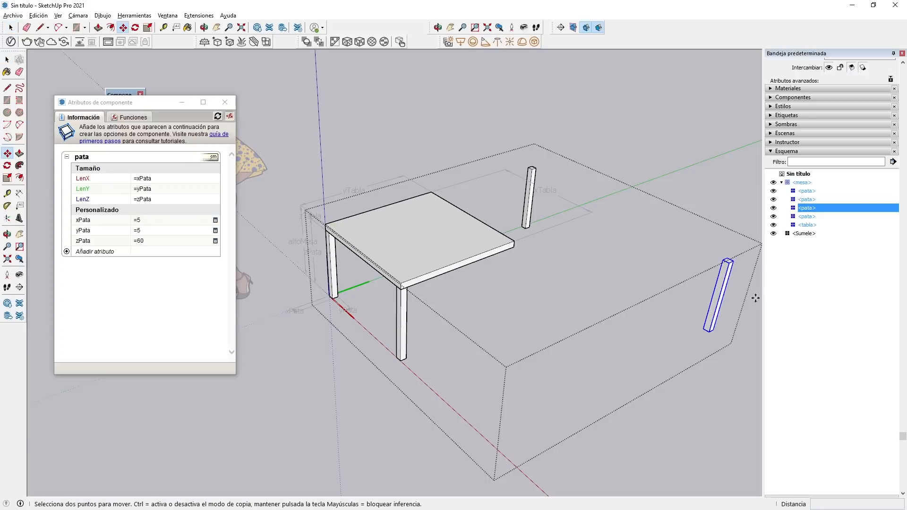
pyautogui.click(728, 260)
pyautogui.click(514, 247)
# Move the last pata, along the green axis, by its top outer corner to the tabla's remaining underside corner.
pyautogui.click(8, 154)
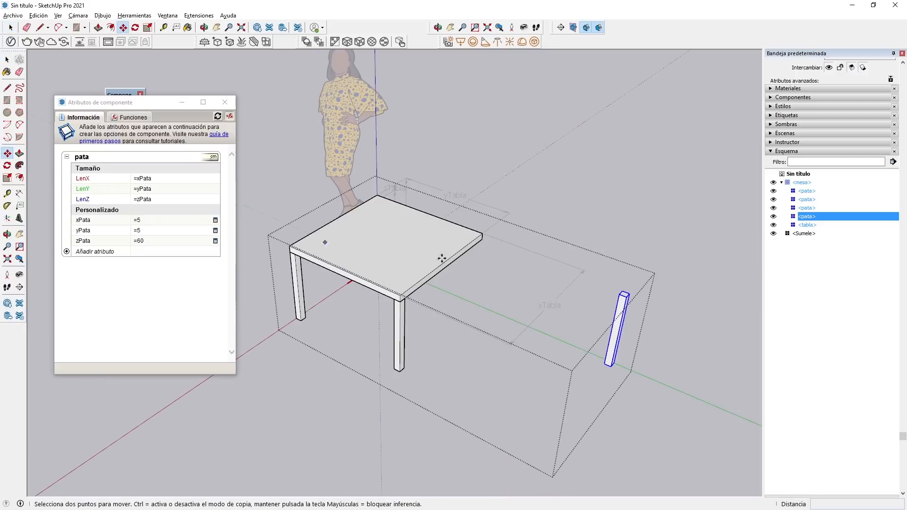
pyautogui.click(627, 296)
pyautogui.click(481, 239)
pyautogui.moveTo(482, 239); pyautogui.dragTo(493, 267, button='middle')
pyautogui.moveTo(435, 251); pyautogui.dragTo(280, 237, button='middle')
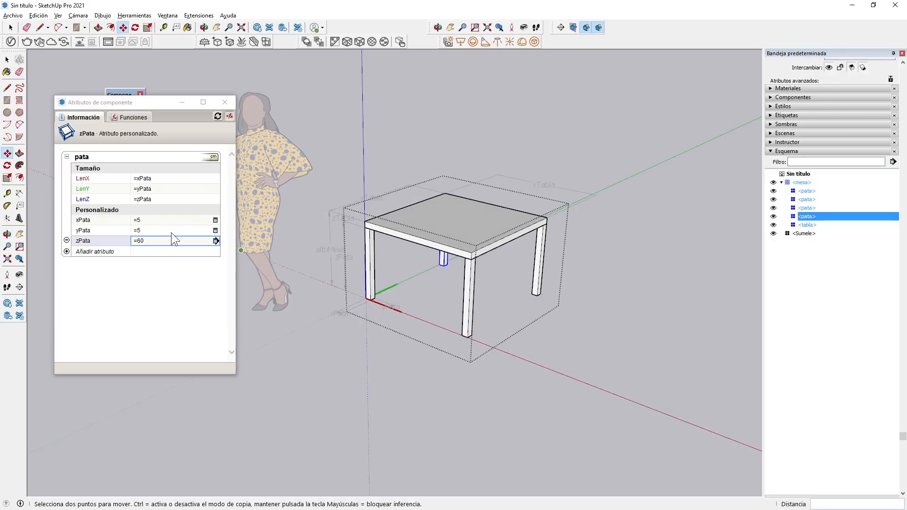
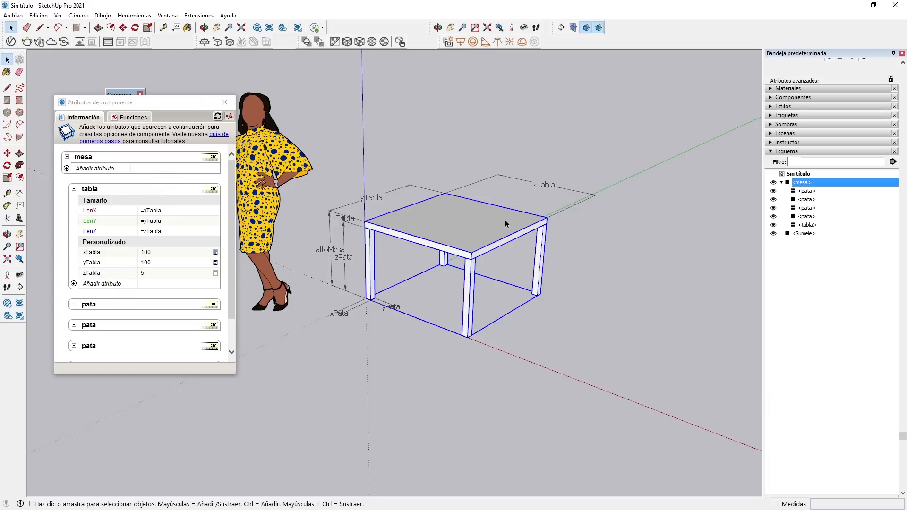
# Add the custom attributes altoMesa and altoPata to the mesa component.
pyautogui.click(67, 169)
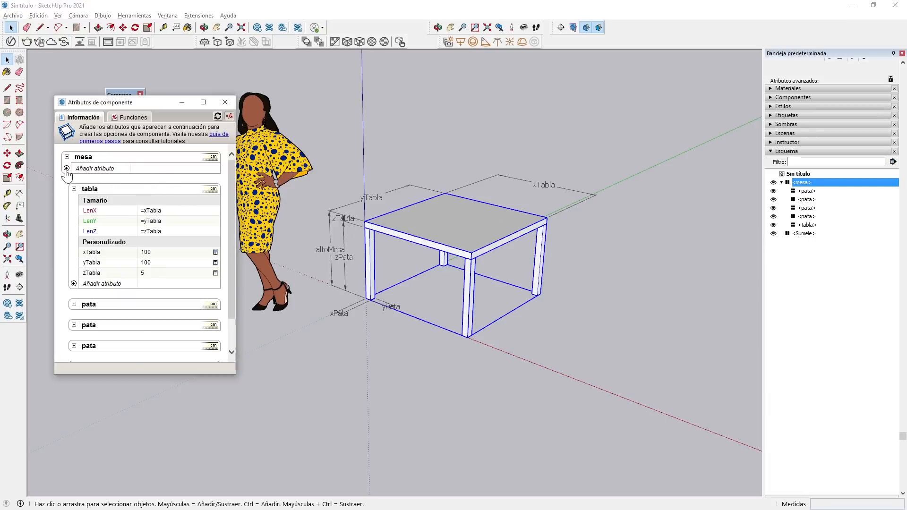
pyautogui.click(66, 169)
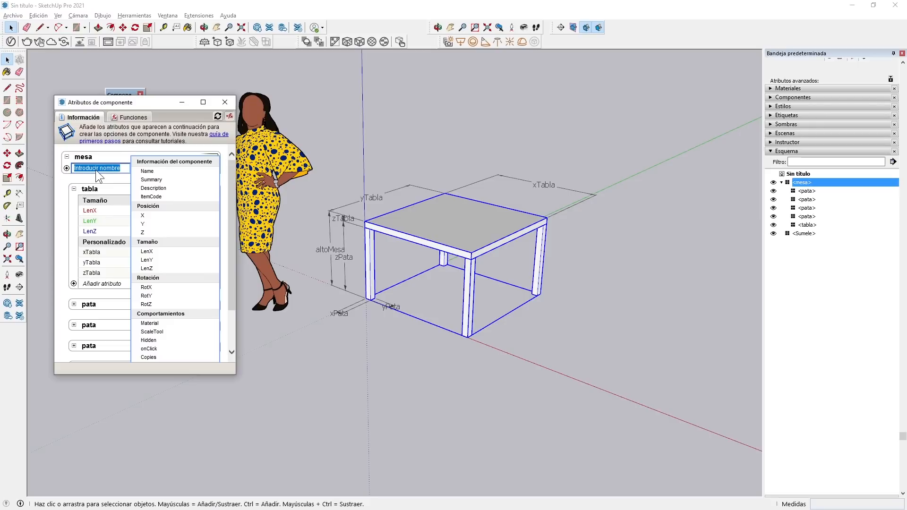
pyautogui.press('Return')
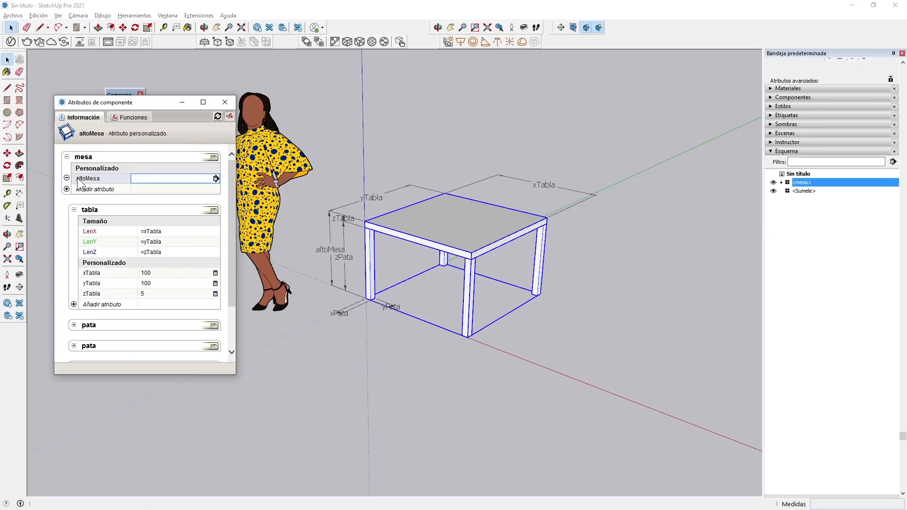
pyautogui.click(66, 189)
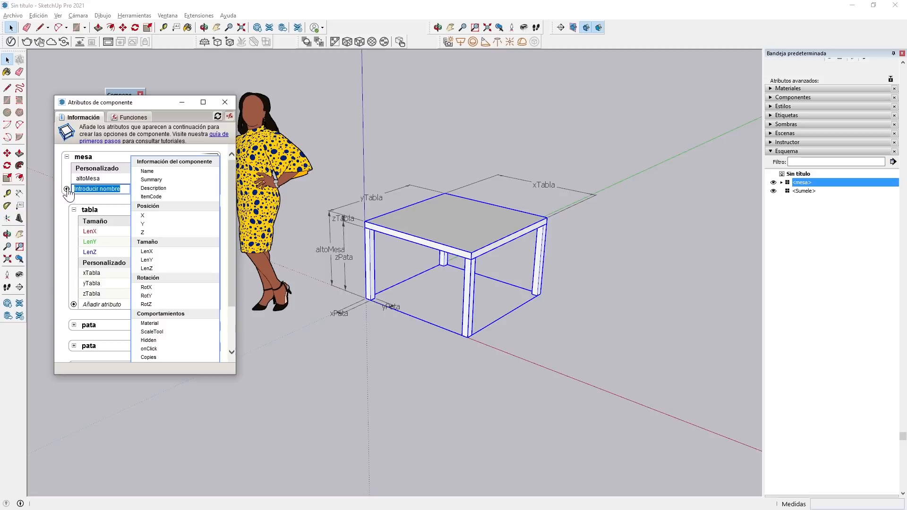
pyautogui.write('altoPata')
pyautogui.press('Return')
# Add the custom attributes esp1Pata and esp2Pata to the mesa component.
pyautogui.write('esp1')
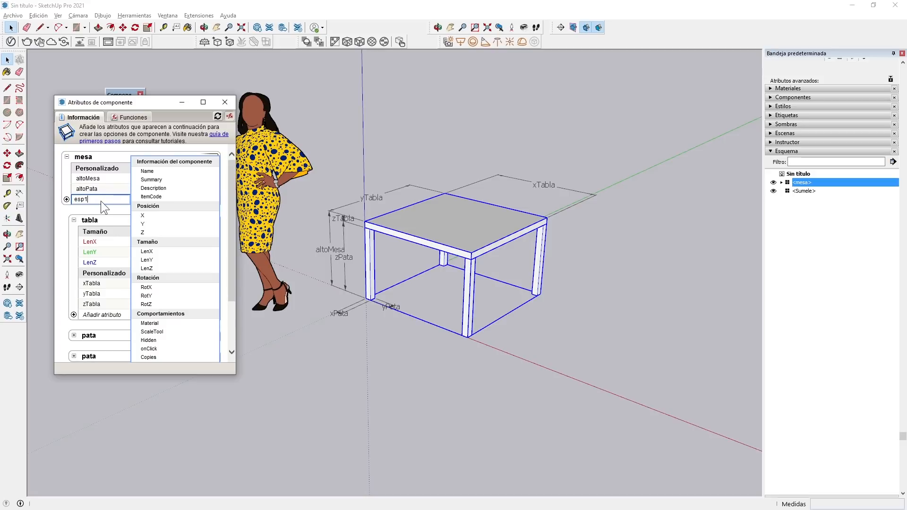
pyautogui.write('Pata')
pyautogui.press('Return')
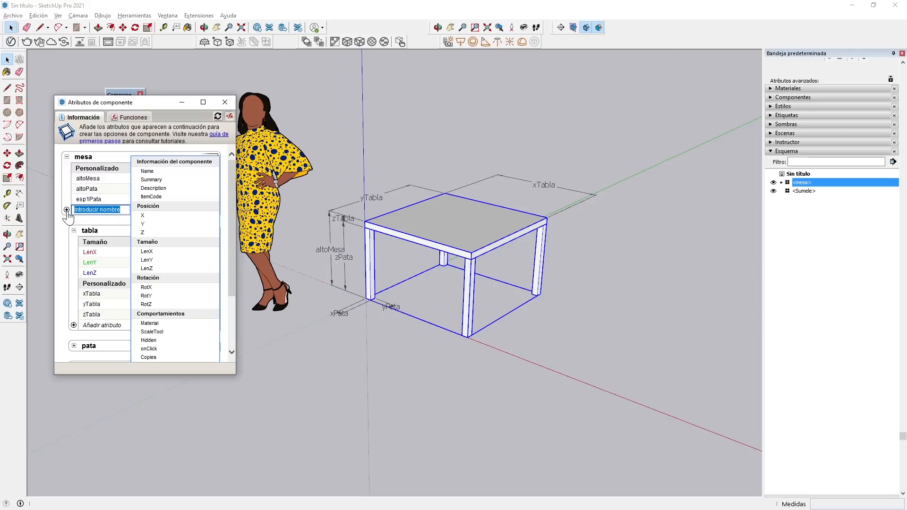
pyautogui.write('esp2Pata')
pyautogui.press('Return')
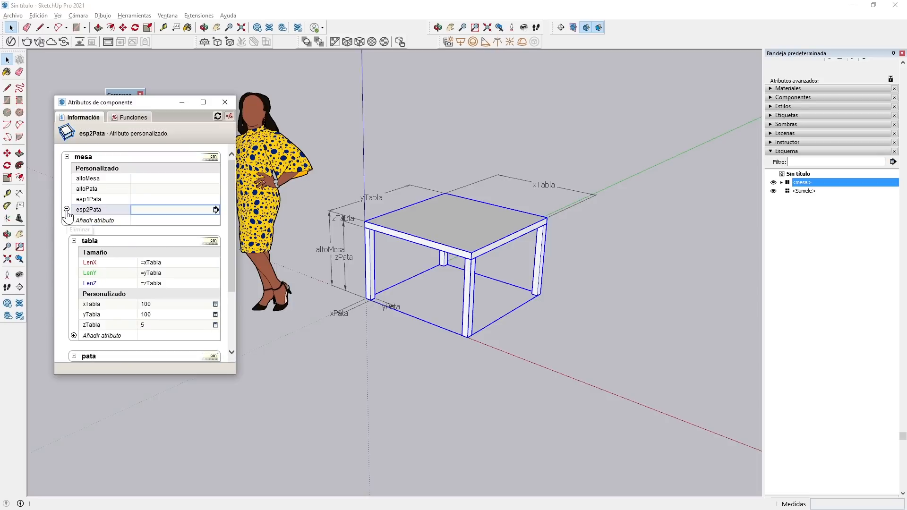
# Add the custom attributes ancho1Mesa and ancho2Mesa to the mesa component.
pyautogui.click(93, 220)
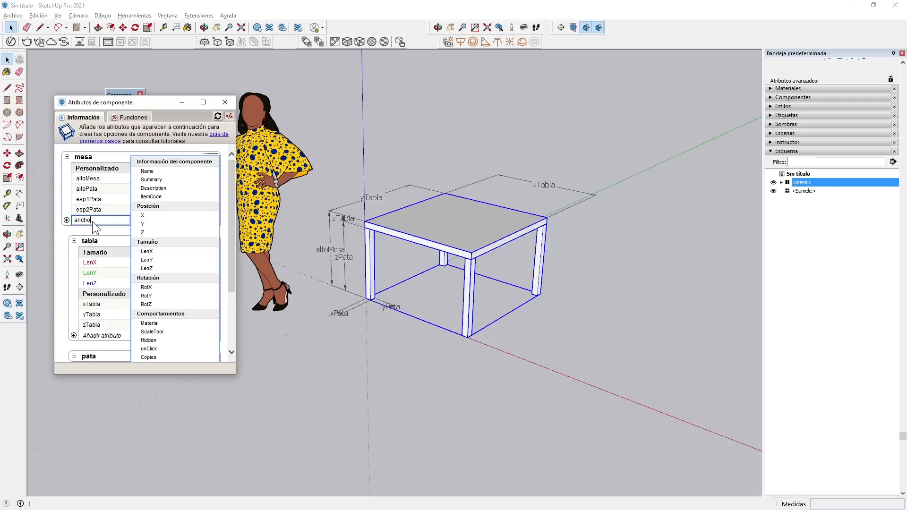
pyautogui.write('ancho1Mesa')
pyautogui.press('Return')
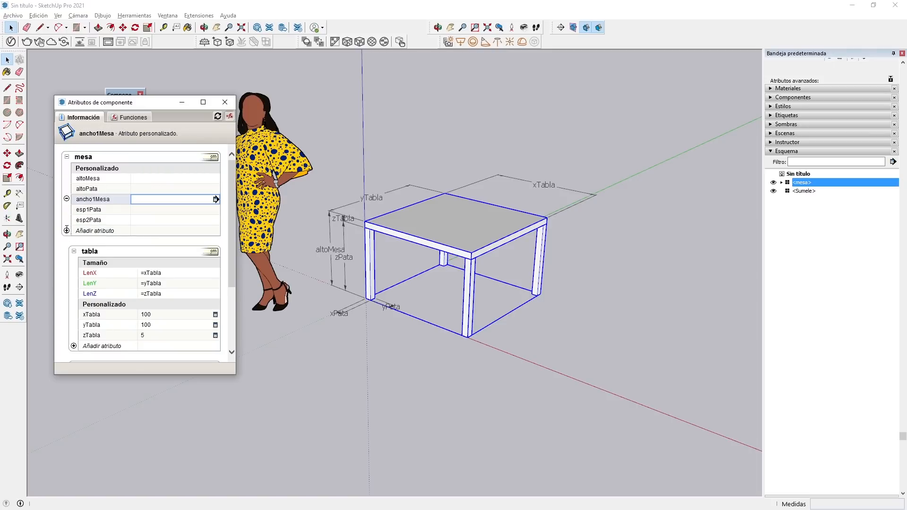
pyautogui.click(66, 230)
pyautogui.write('ancho2Mesa')
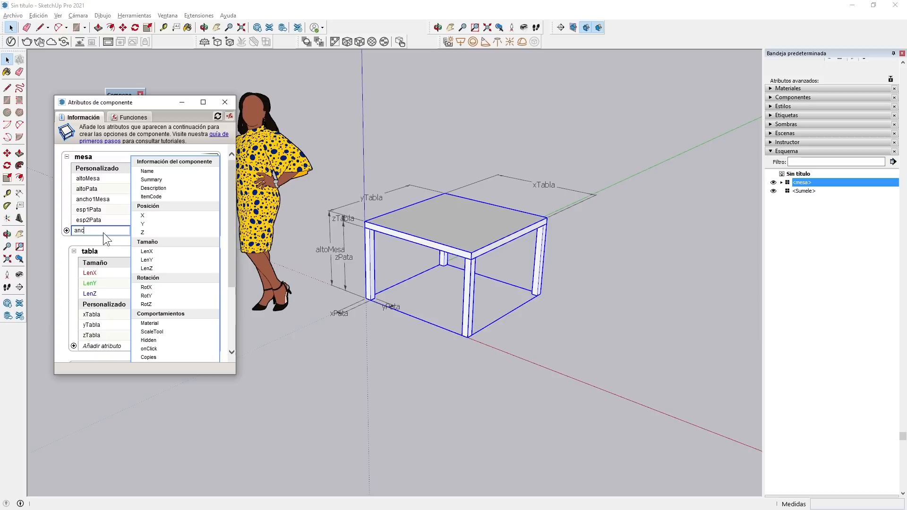
pyautogui.press('Return')
# Add the custom attribute altoTabla to the mesa component.
pyautogui.click(67, 240)
pyautogui.write('alt')
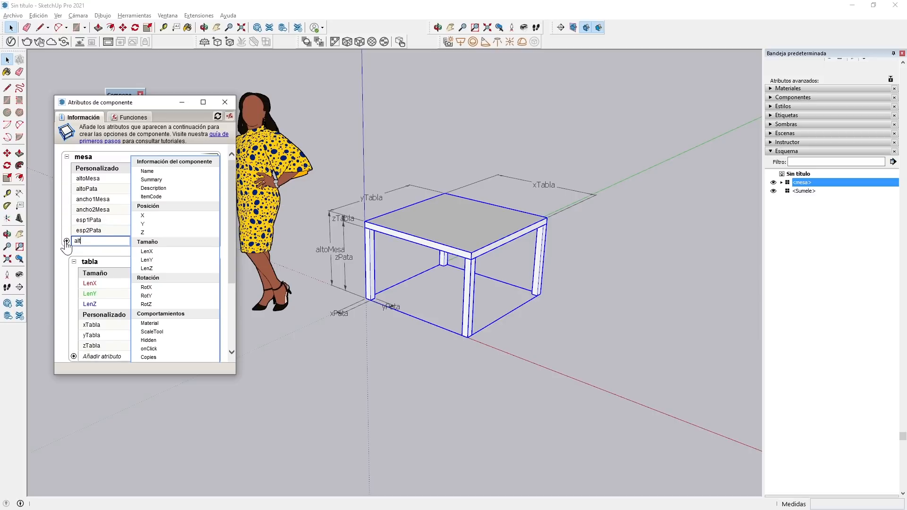
pyautogui.write('oTabla')
pyautogui.press('Return')
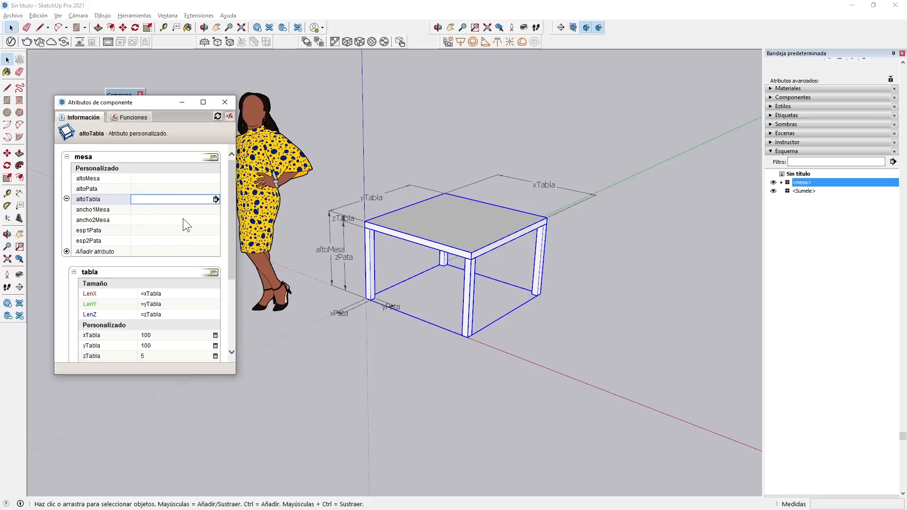
pyautogui.click(122, 210)
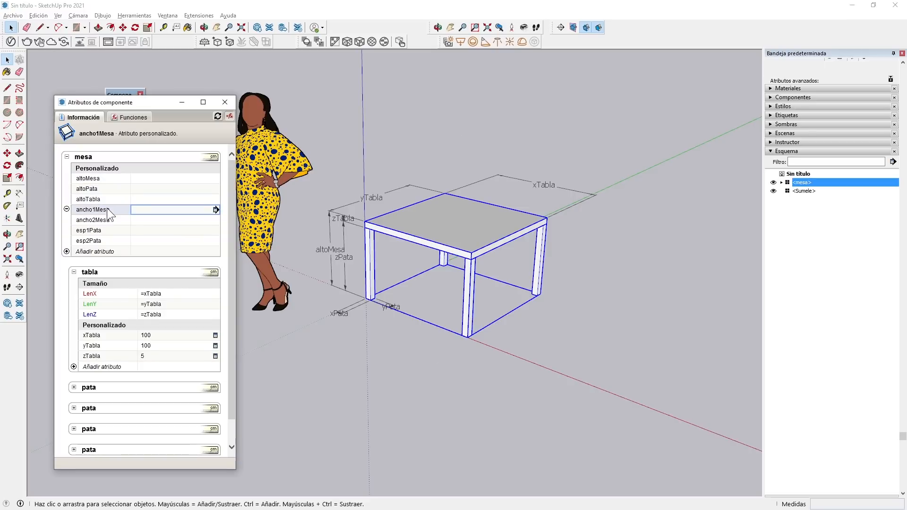
pyautogui.click(101, 179)
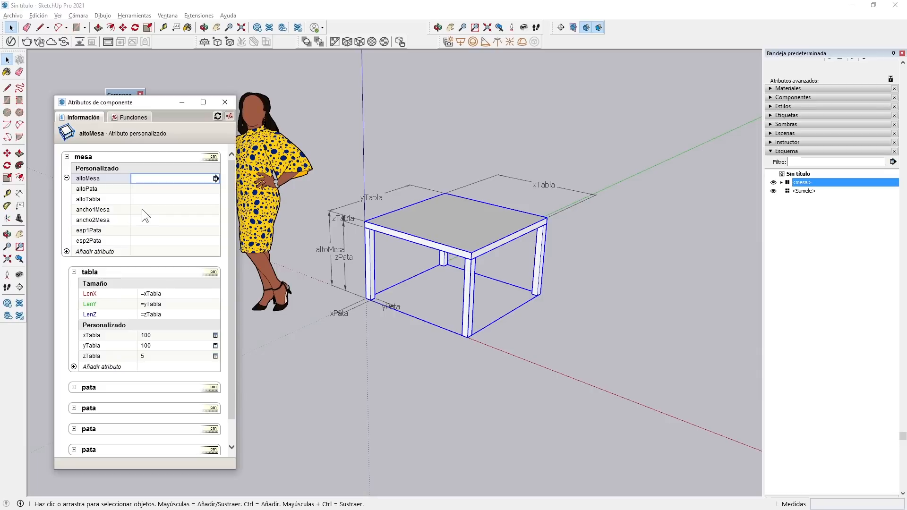
# Link the tabla's xTabla to mesa!ancho1Mesa and set the mesa's ancho1Mesa to 100.
pyautogui.click(158, 336)
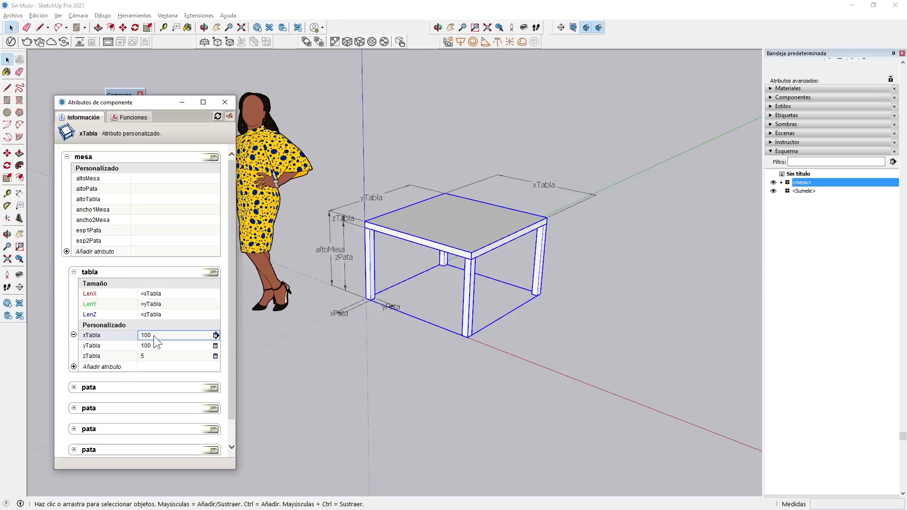
pyautogui.click(149, 335)
pyautogui.moveTo(151, 336); pyautogui.dragTo(137, 334)
pyautogui.write('=')
pyautogui.click(92, 209)
pyautogui.press('Return')
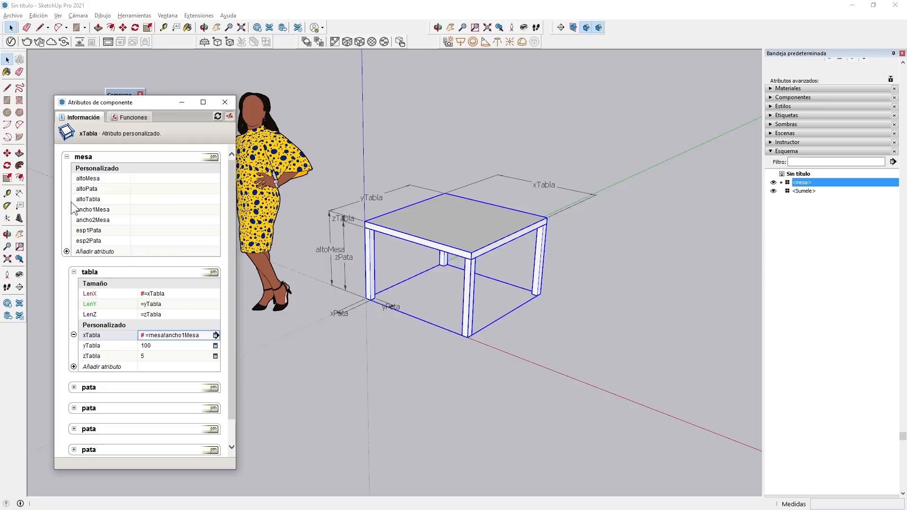
pyautogui.click(149, 208)
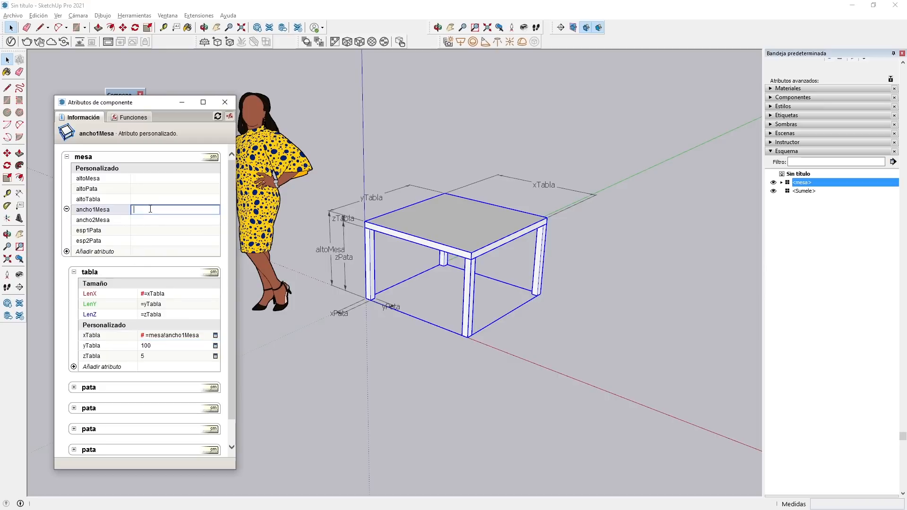
pyautogui.write('100')
pyautogui.press('Return')
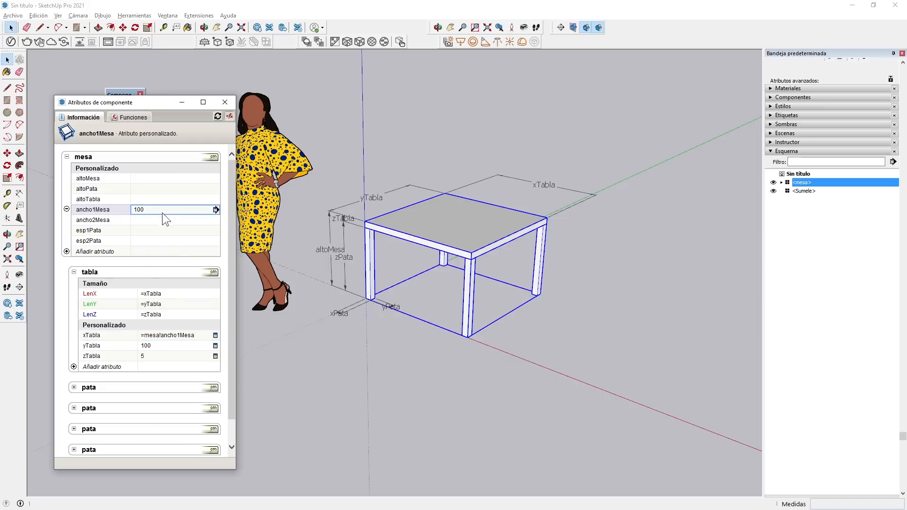
# Test the tabla's width link by setting ancho1Mesa to 200 and returning it to 100.
pyautogui.doubleClick(114, 208)
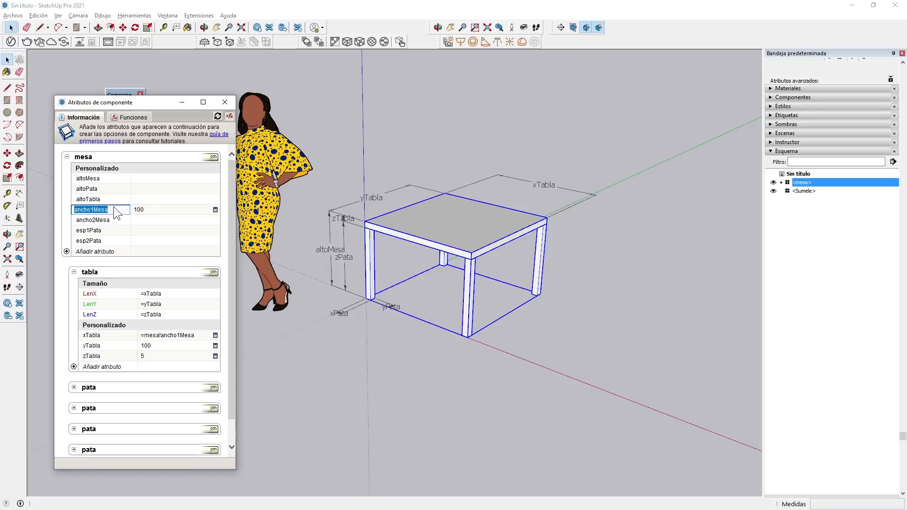
pyautogui.click(138, 210)
pyautogui.write('200')
pyautogui.press('Return')
pyautogui.click(149, 211)
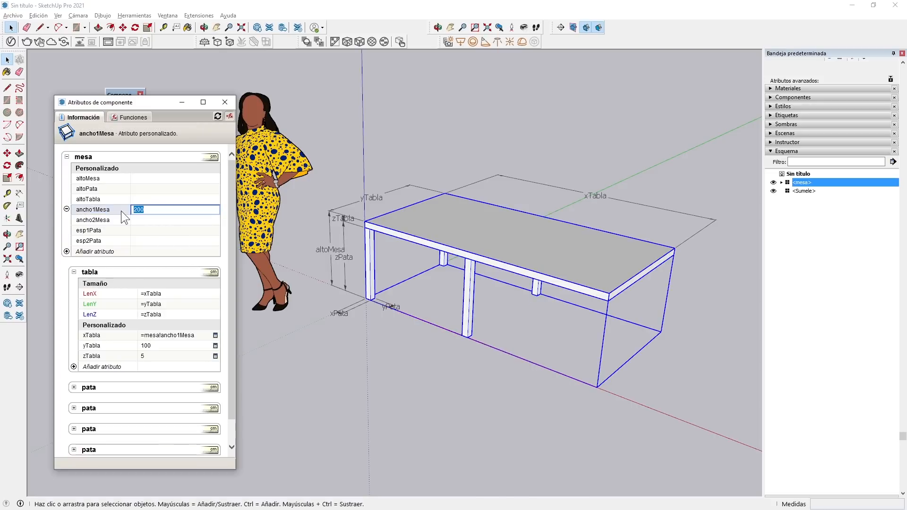
pyautogui.write('100')
pyautogui.press('Return')
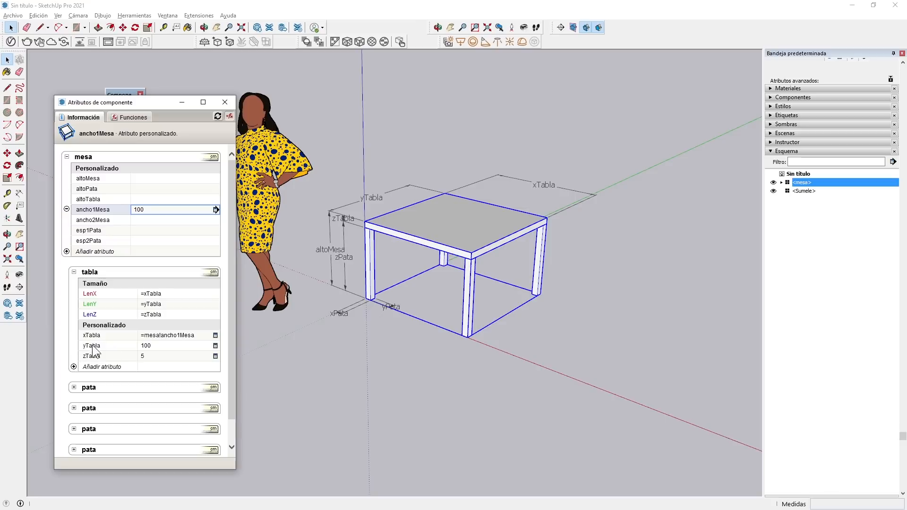
# Link the tabla's yTabla to mesa!ancho2Mesa.
pyautogui.click(160, 345)
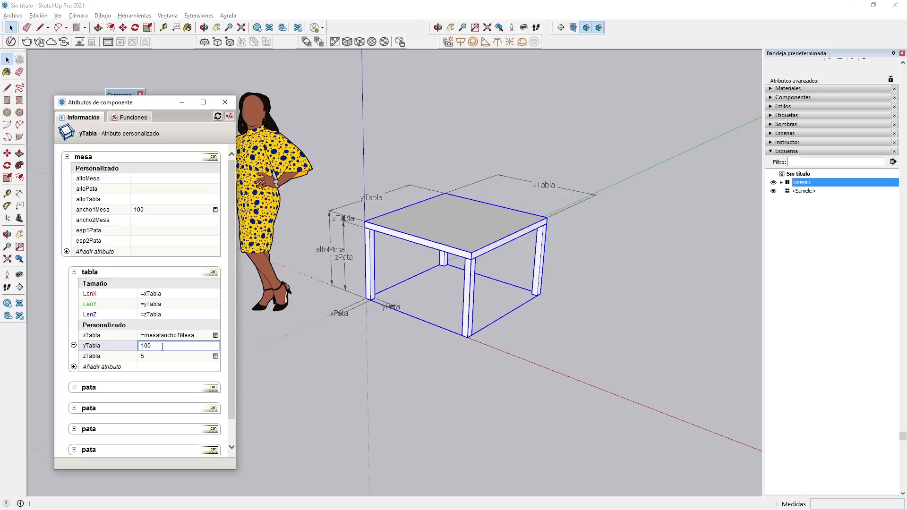
pyautogui.write('=')
pyautogui.click(90, 222)
pyautogui.press('Return')
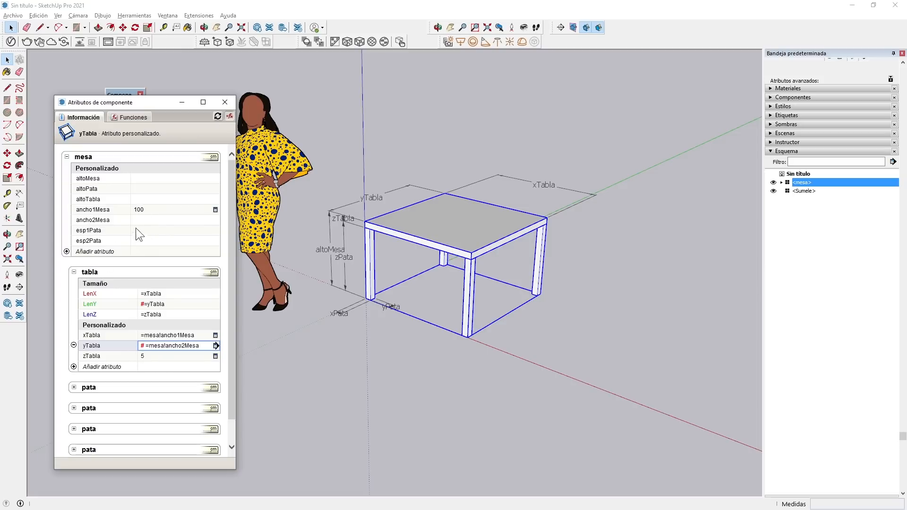
# Test the mesa's ancho2Mesa with a value of 50 and set it to 100.
pyautogui.click(146, 218)
pyautogui.write('50')
pyautogui.press('Return')
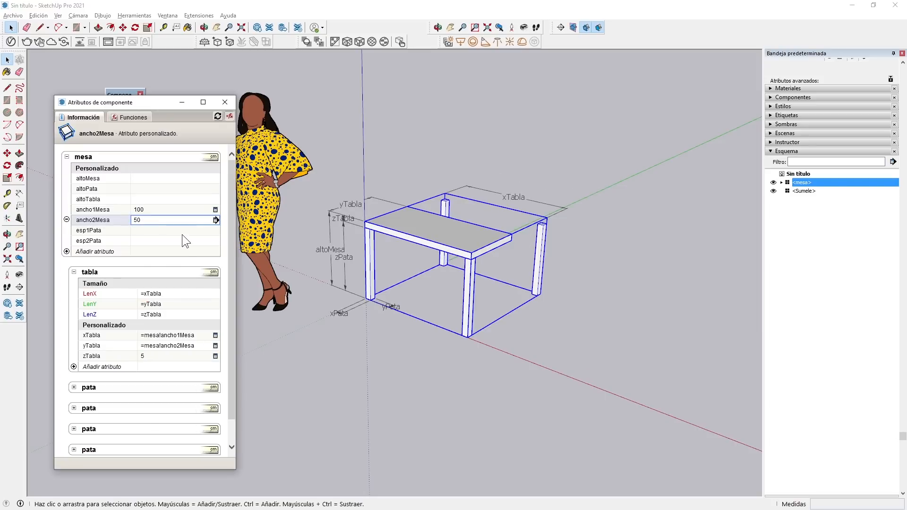
pyautogui.click(161, 220)
pyautogui.write('100')
pyautogui.press('Return')
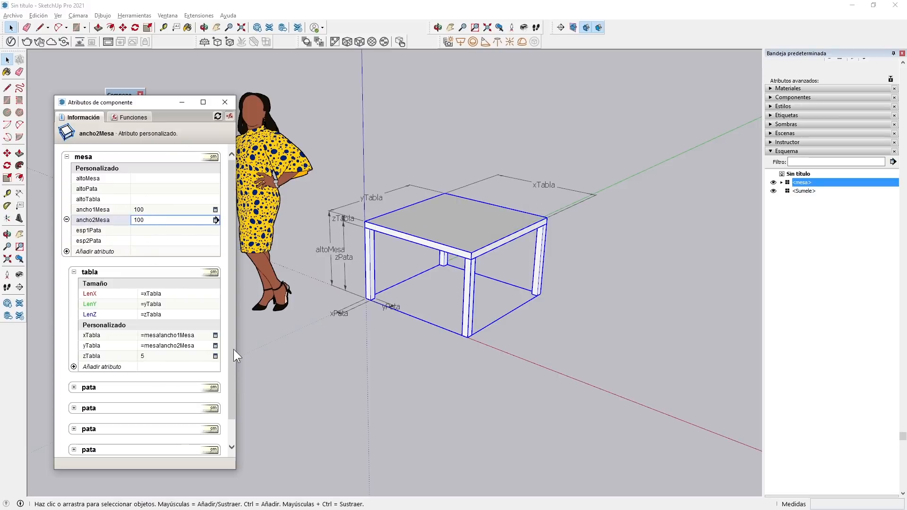
# Link the tabla's zTabla to mesa!altoTabla.
pyautogui.click(155, 355)
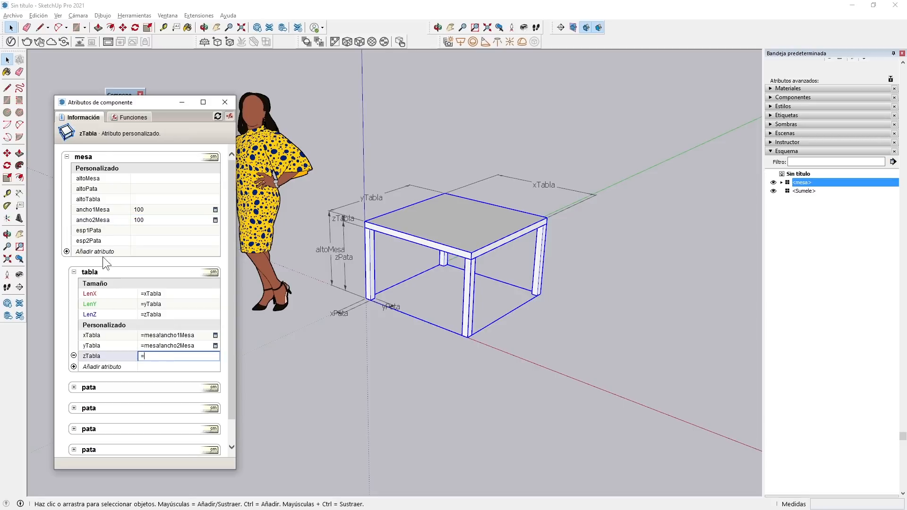
pyautogui.click(84, 200)
pyautogui.press('Return')
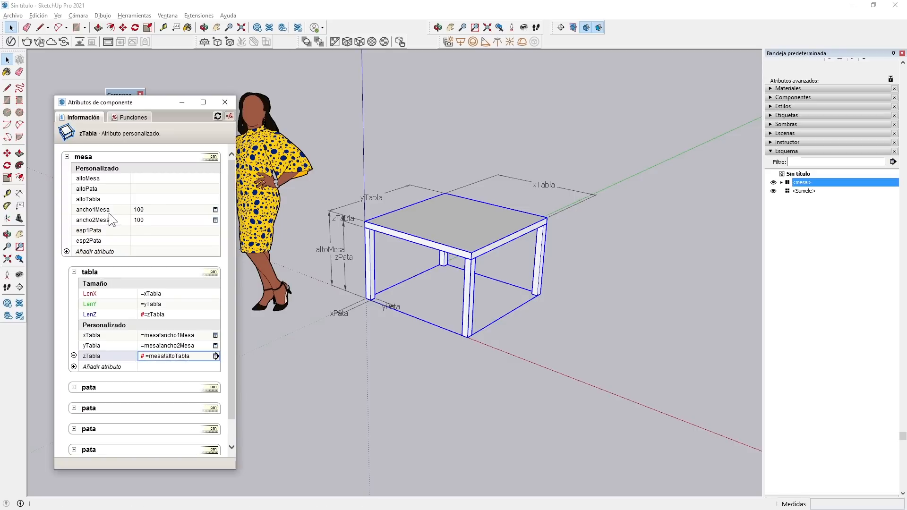
# Test the mesa's altoTabla with a value of 10 and set it to 5.
pyautogui.click(153, 200)
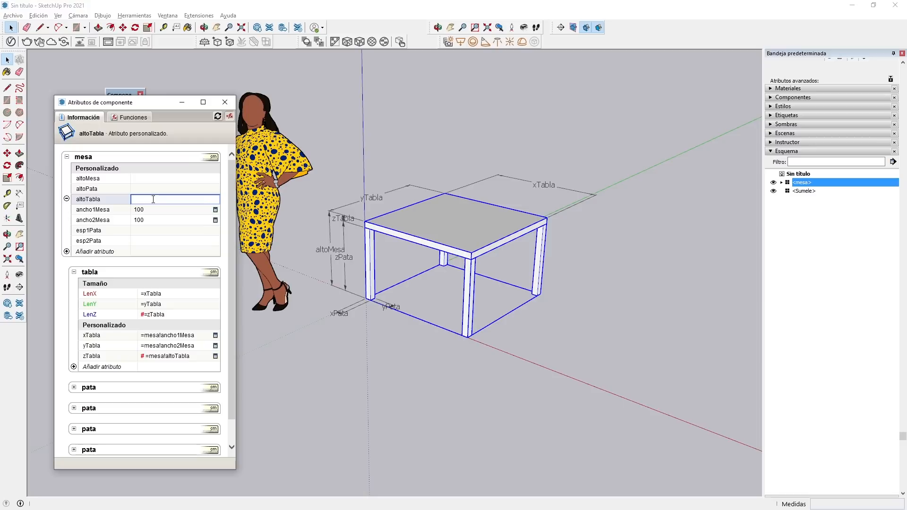
pyautogui.write('10')
pyautogui.press('Return')
pyautogui.click(152, 199)
pyautogui.moveTo(161, 199); pyautogui.dragTo(126, 196)
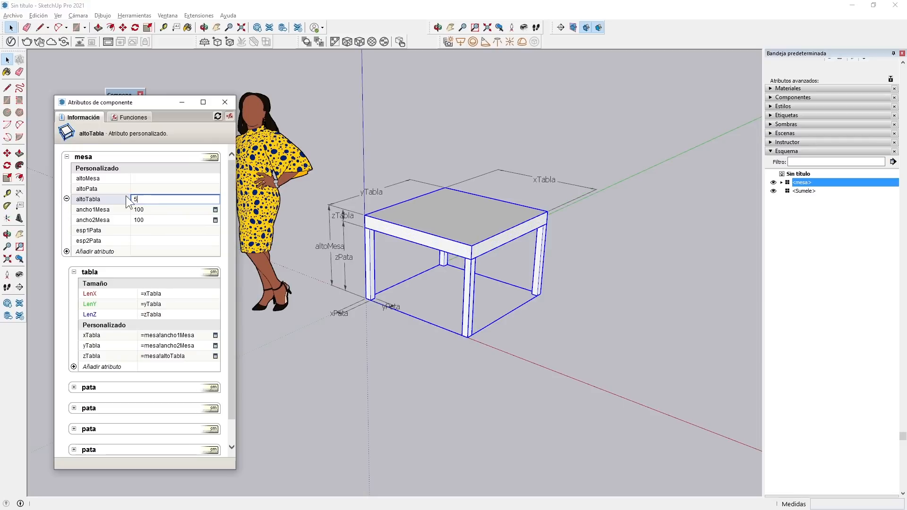
pyautogui.write('5')
pyautogui.press('Return')
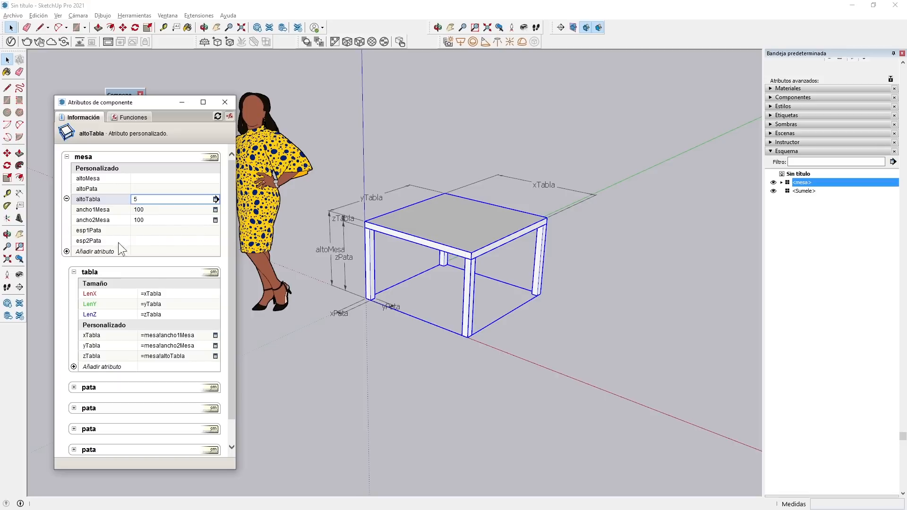
# Expand the first pata's attributes and link its xPata to mesa!esp1Pata.
pyautogui.click(75, 387)
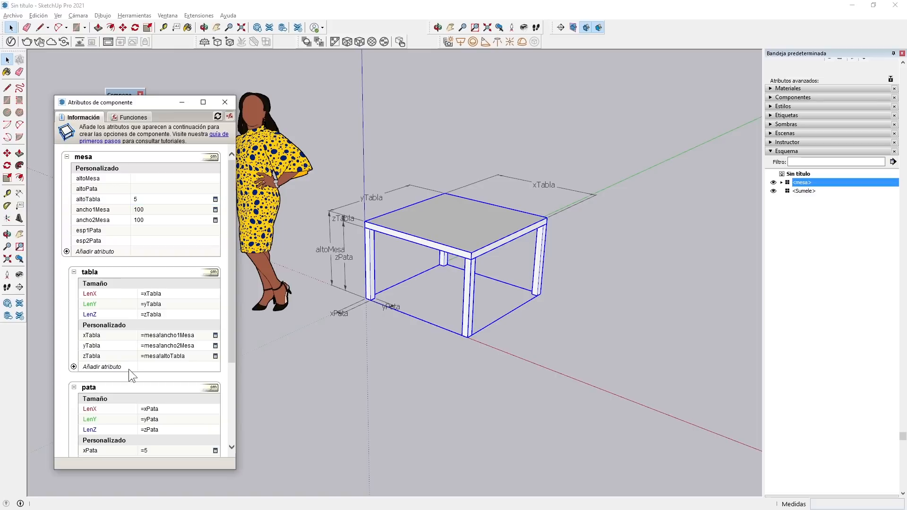
pyautogui.moveTo(157, 107); pyautogui.dragTo(157, 62)
pyautogui.moveTo(177, 425); pyautogui.dragTo(178, 460)
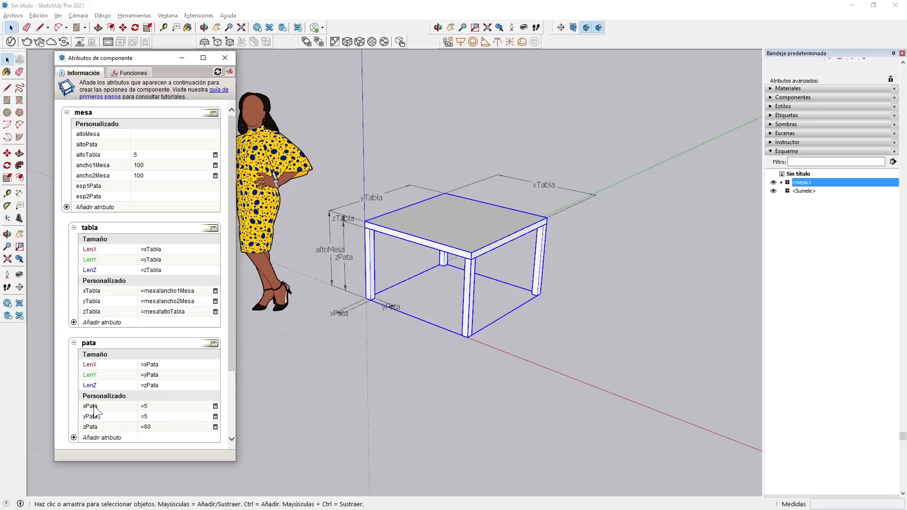
pyautogui.click(153, 406)
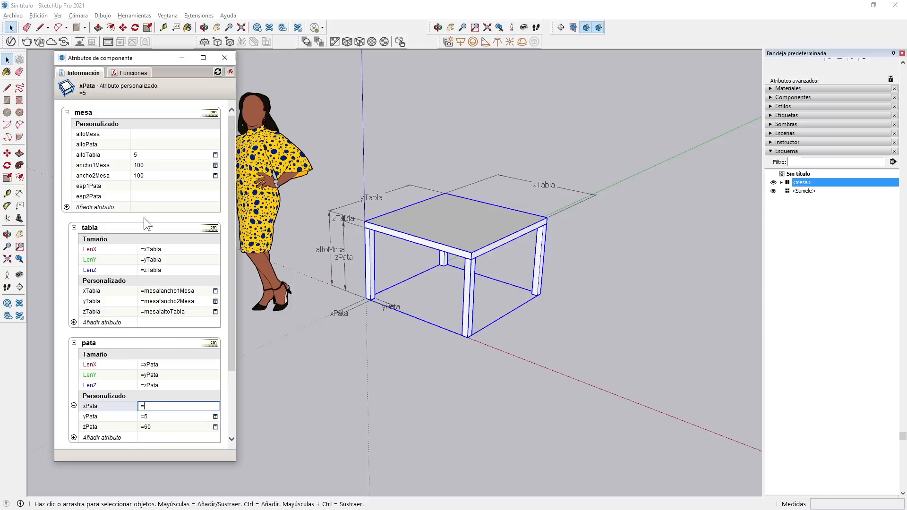
pyautogui.click(92, 186)
pyautogui.press('Return')
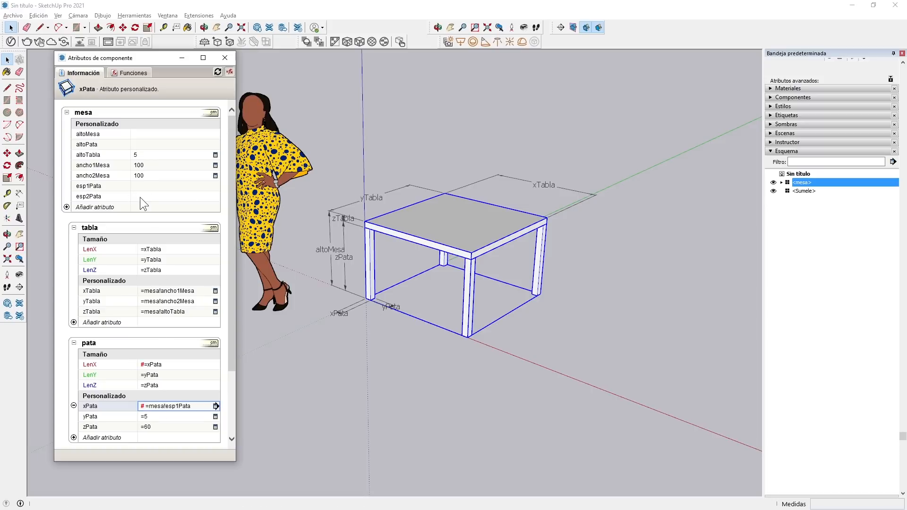
# Set the mesa's esp1Pata to 10.
pyautogui.click(147, 186)
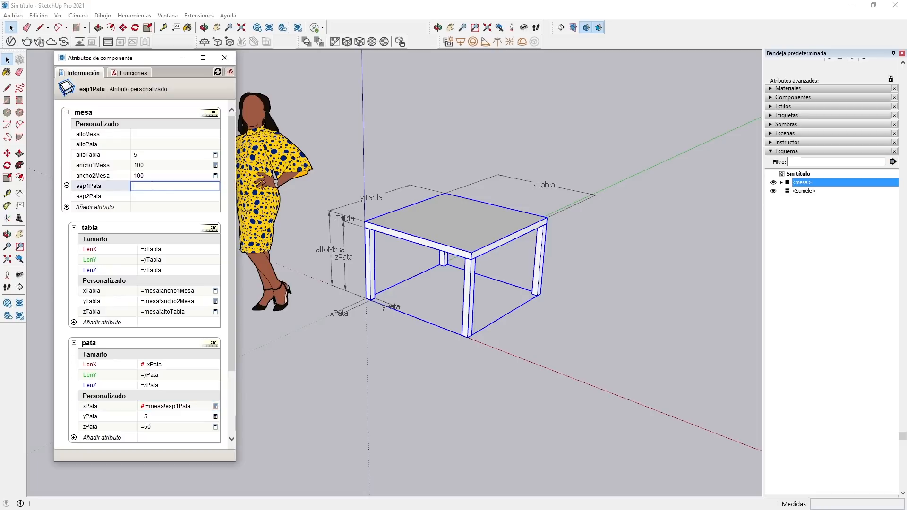
pyautogui.write('10')
pyautogui.press('Return')
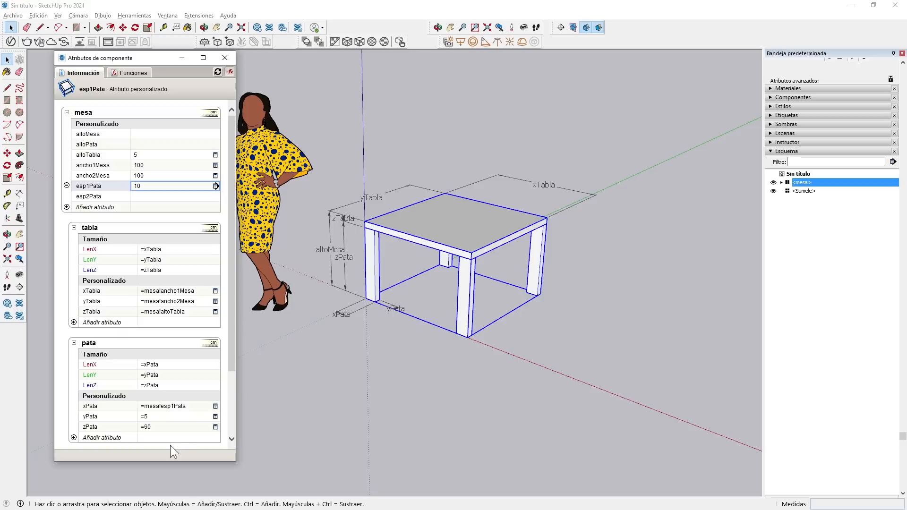
# Link the pata's yPata to mesa!esp2Pata.
pyautogui.click(155, 417)
pyautogui.click(120, 418)
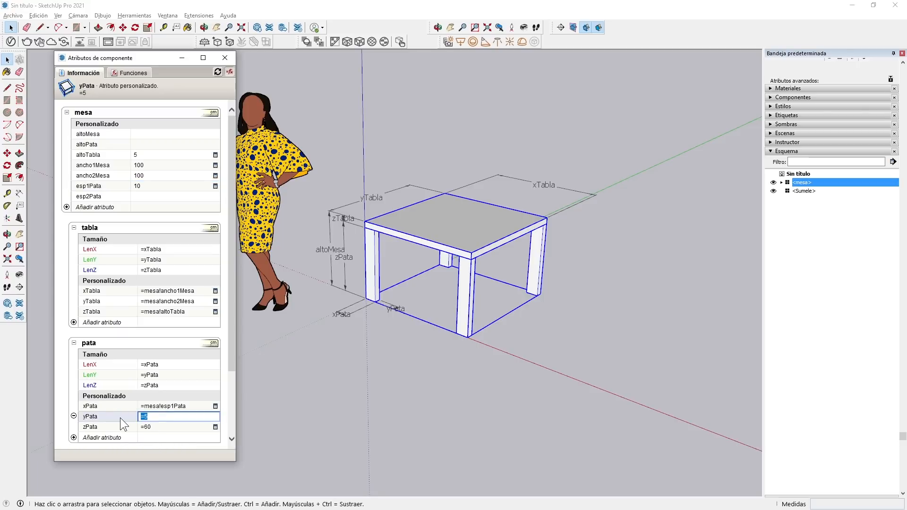
pyautogui.click(94, 196)
pyautogui.press('Return')
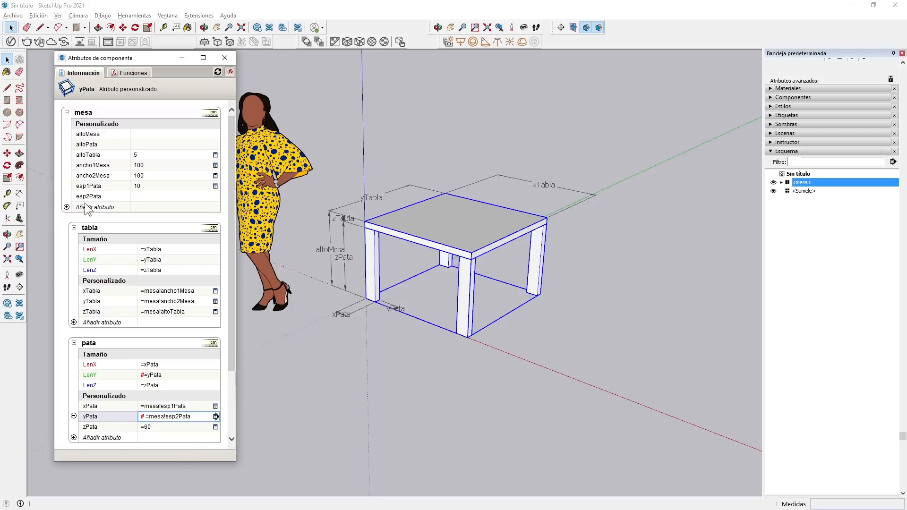
# Set the mesa's esp2Pata to 10.
pyautogui.click(145, 198)
pyautogui.write('10')
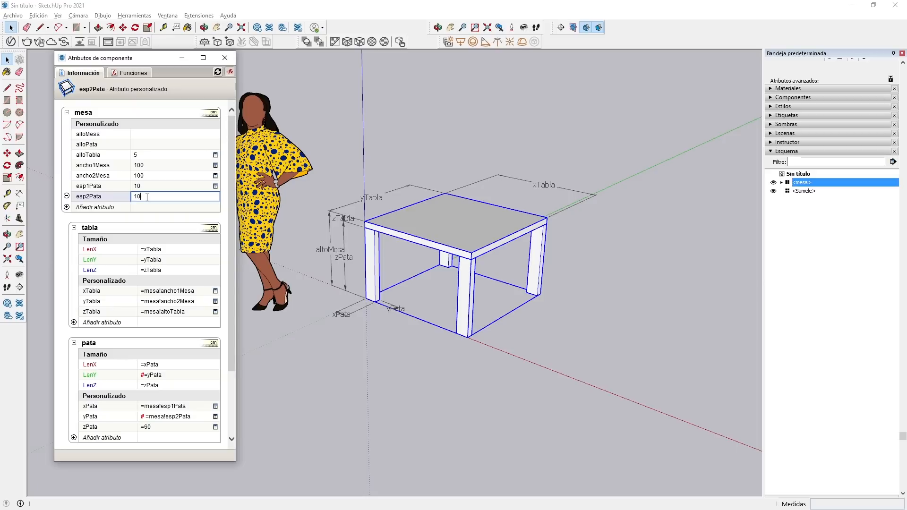
pyautogui.press('Return')
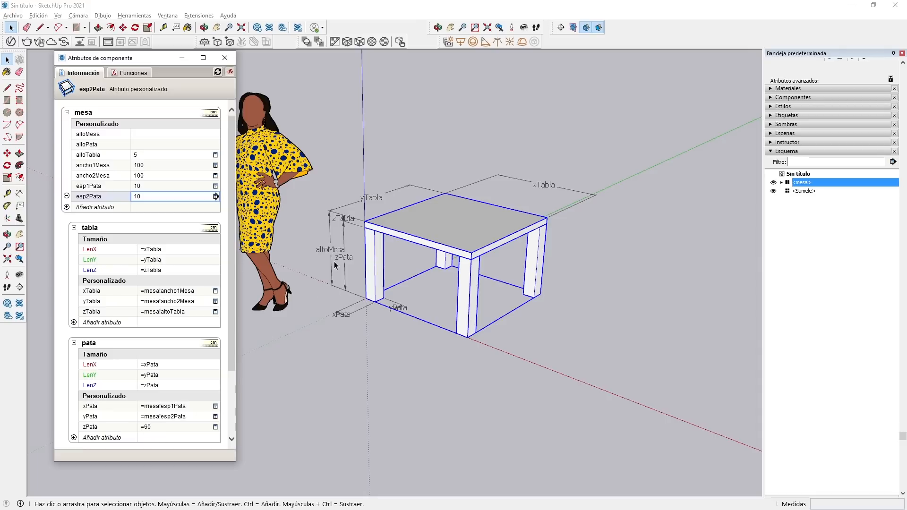
# Set the pata's zPata to the formula =mesa!altoMesa-mesa!altoTabla.
pyautogui.scroll(5, 320, 210)
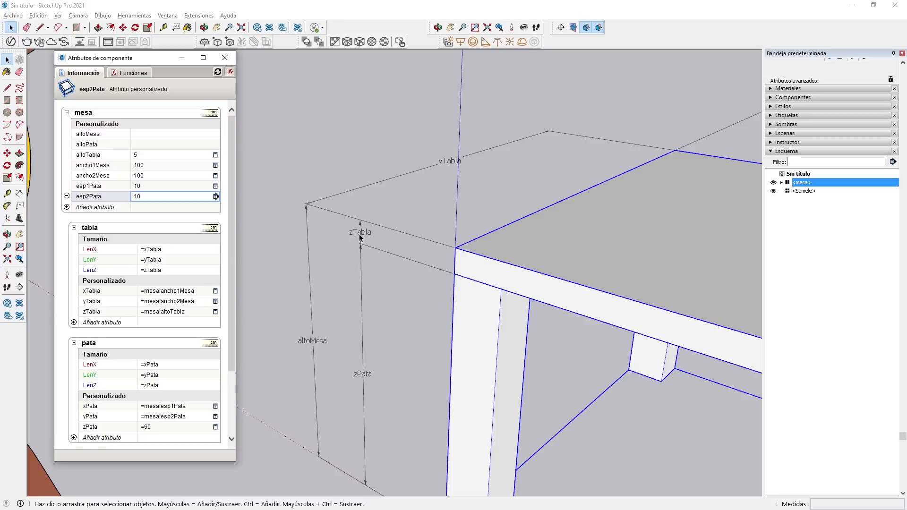
pyautogui.scroll(-1, 358, 233)
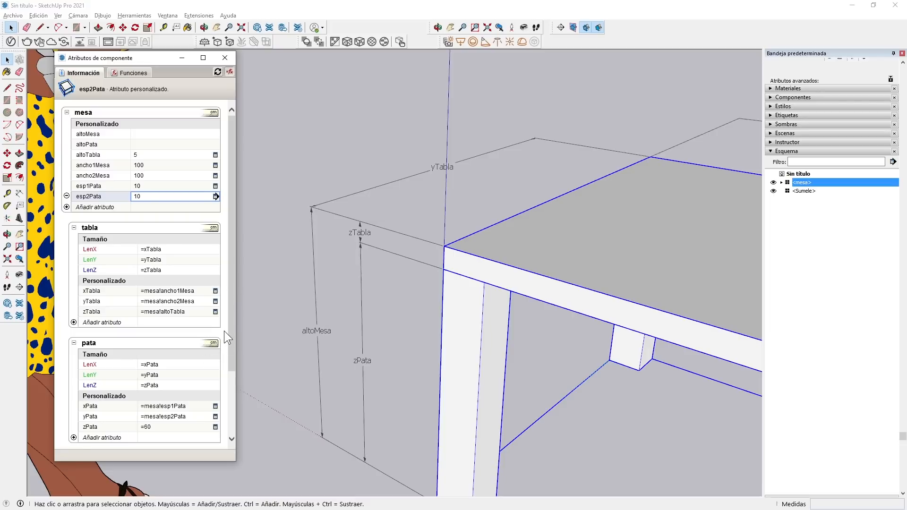
pyautogui.click(175, 425)
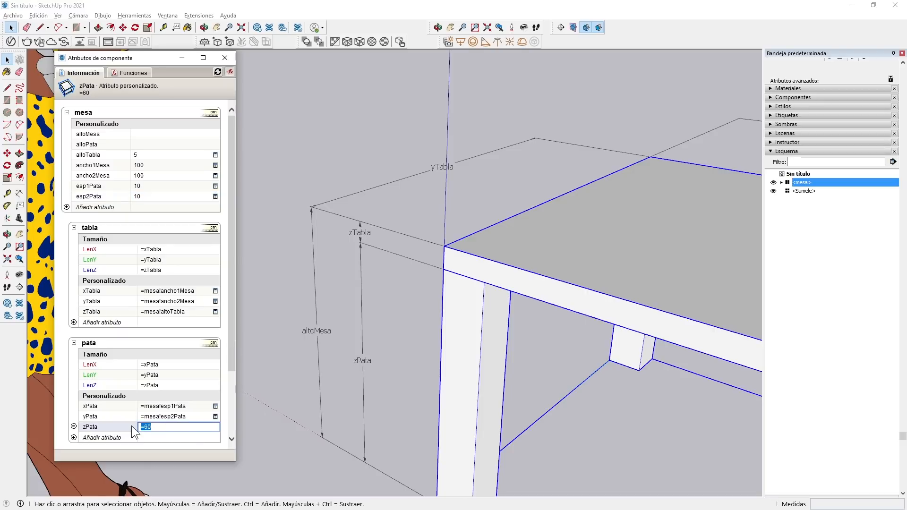
pyautogui.write('=')
pyautogui.click(81, 135)
pyautogui.click(90, 159)
pyautogui.press('Return')
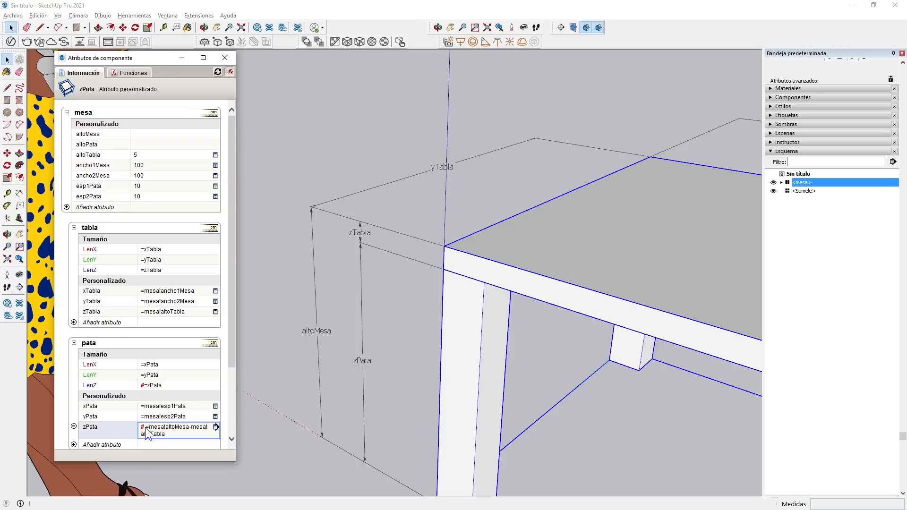
# Set the mesa's altoMesa to 65.
pyautogui.click(146, 135)
pyautogui.write('65')
pyautogui.press('Return')
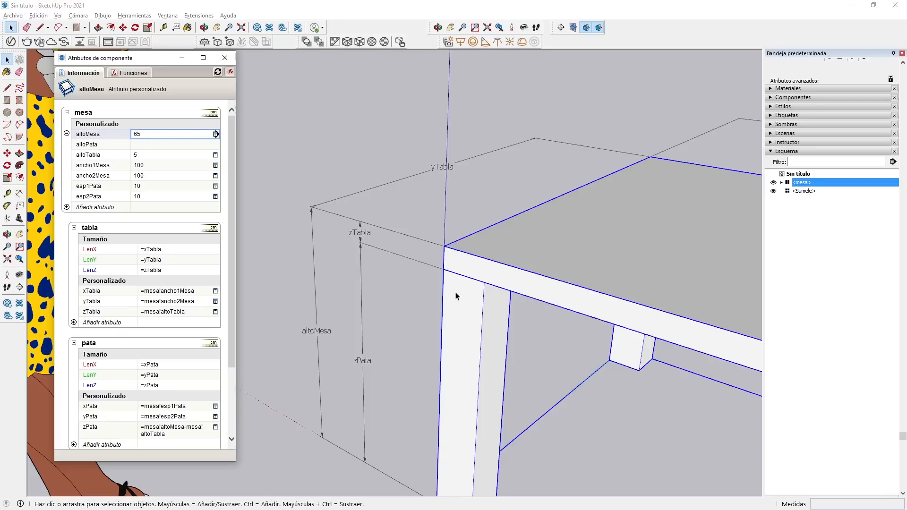
# Test the mesa's altoMesa with a value of 60 and set it back to 65.
pyautogui.scroll(-2, 410, 224)
pyautogui.scroll(-1, 411, 224)
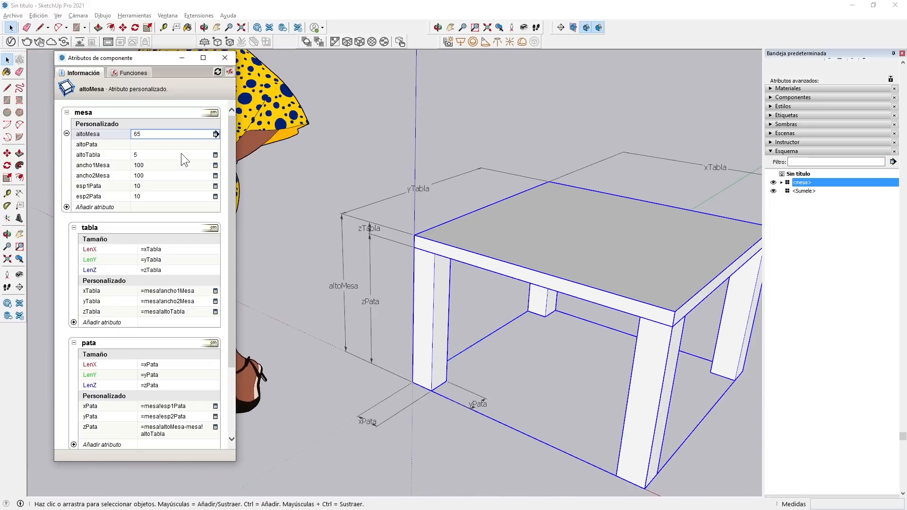
pyautogui.click(167, 133)
pyautogui.moveTo(152, 136); pyautogui.dragTo(120, 133)
pyautogui.write('60')
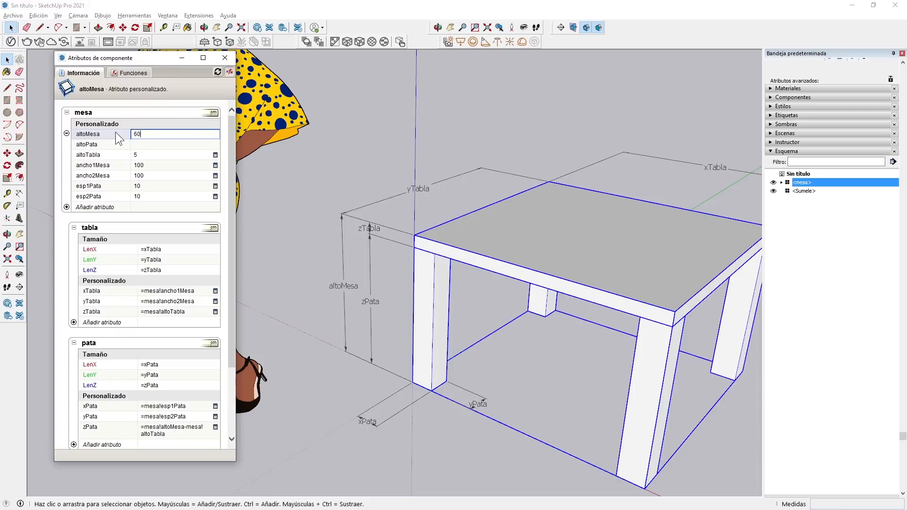
pyautogui.press('Return')
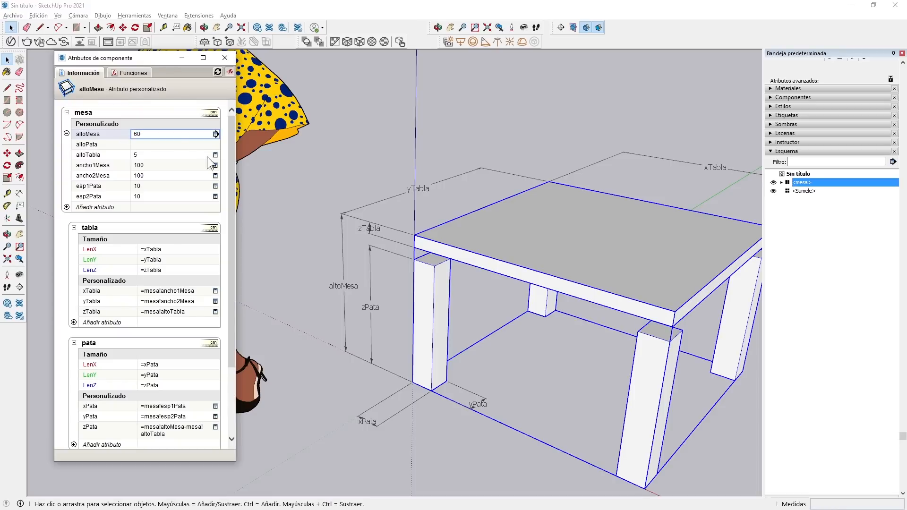
pyautogui.click(160, 133)
pyautogui.write('65')
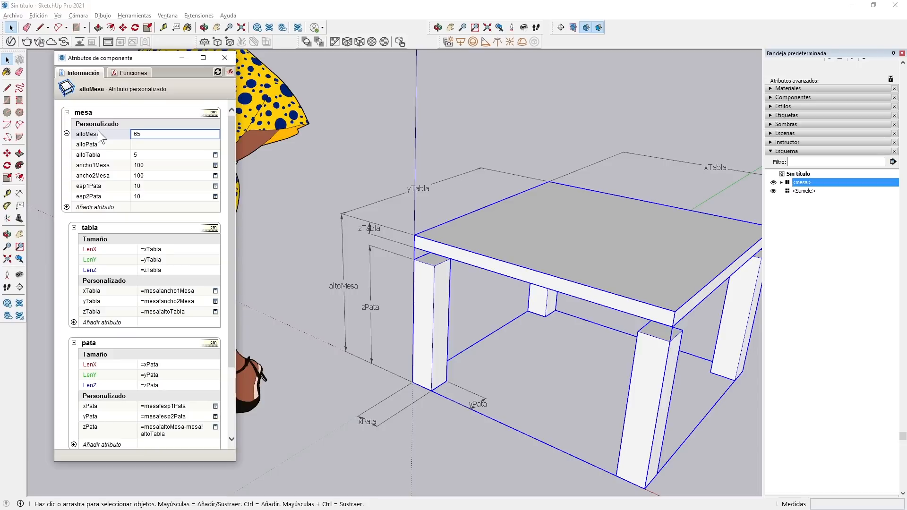
pyautogui.press('Return')
pyautogui.scroll(-5, 340, 249)
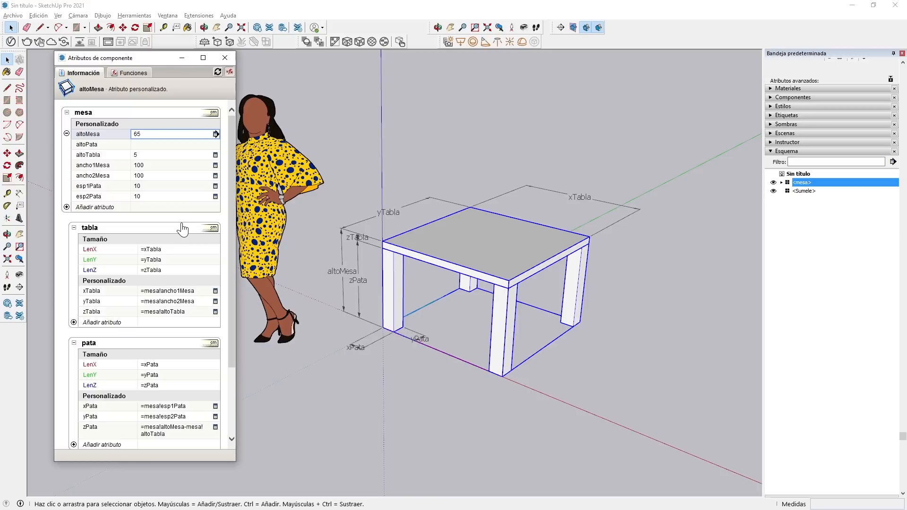
# Delete the unused altoPata attribute from the mesa component.
pyautogui.click(84, 145)
pyautogui.click(67, 144)
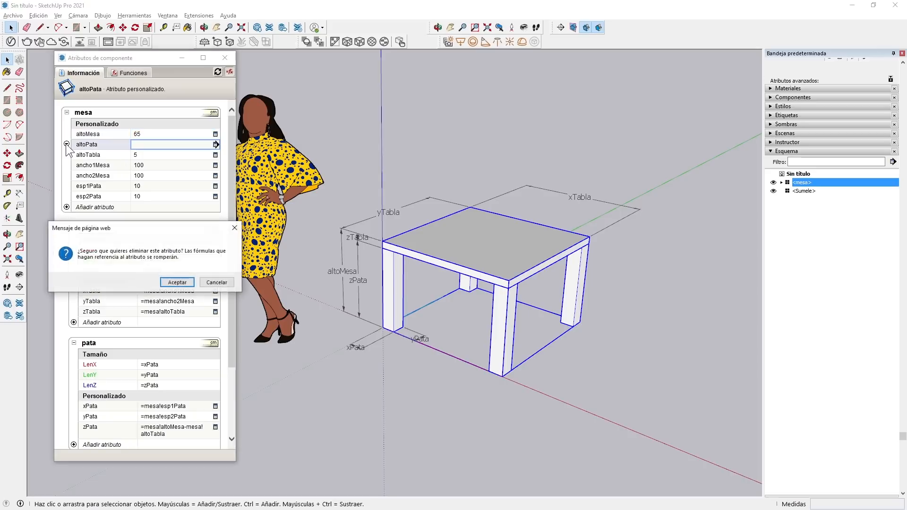
pyautogui.click(175, 283)
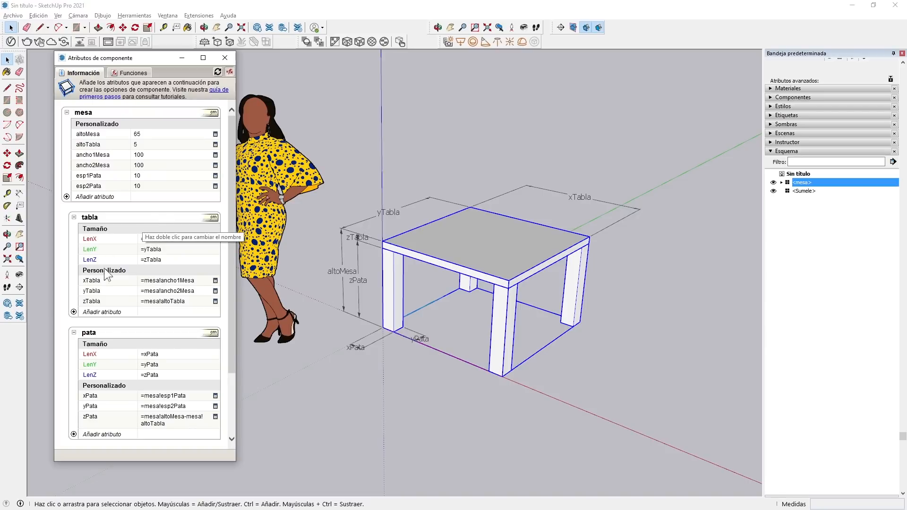
# Add the Z position attribute to the tabla and link it to pata!zPata.
pyautogui.click(73, 312)
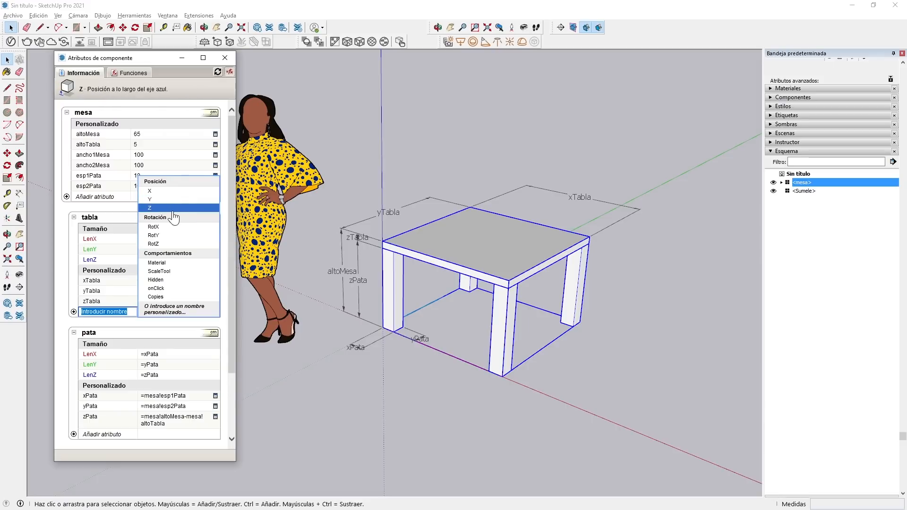
pyautogui.click(150, 208)
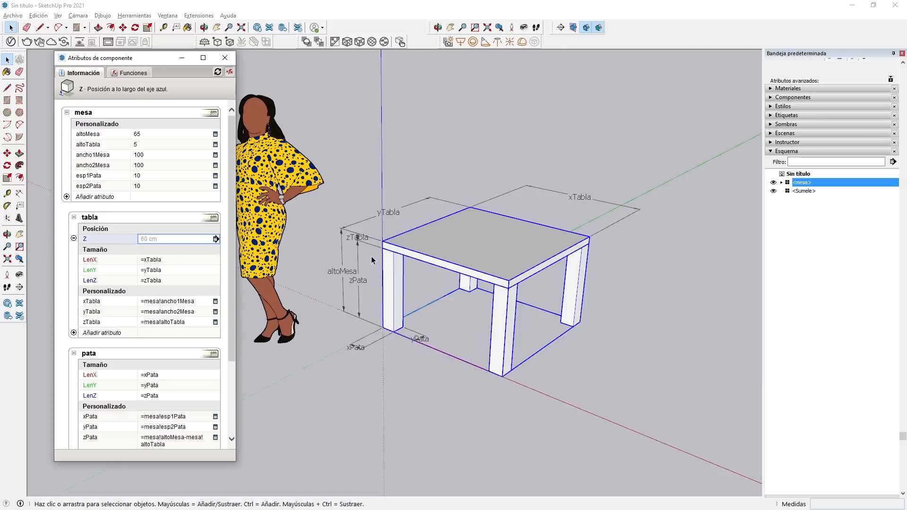
pyautogui.click(179, 238)
pyautogui.moveTo(179, 238); pyautogui.dragTo(116, 231)
pyautogui.write('=')
pyautogui.click(92, 437)
pyautogui.press('Return')
# Test the tabla's linked Z position with the mesa's altoMesa at 50 and return altoMesa to 65.
pyautogui.click(147, 133)
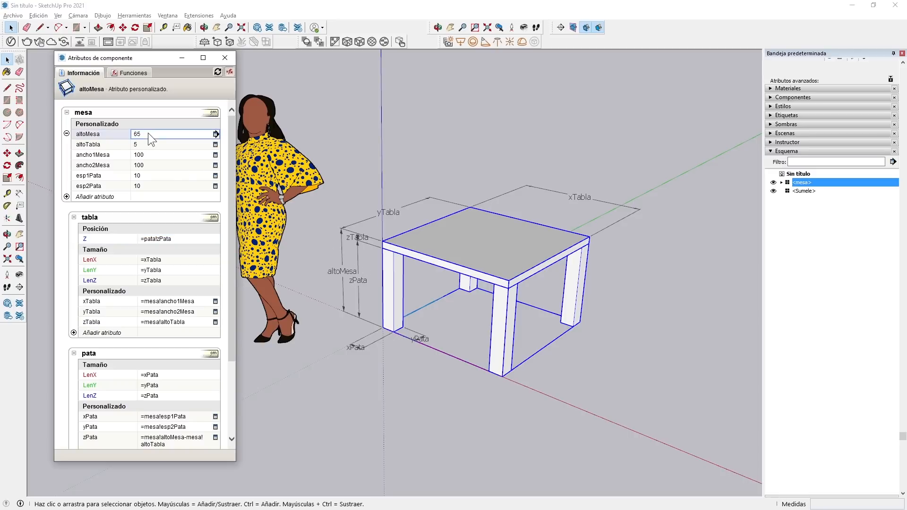
pyautogui.click(149, 133)
pyautogui.write('50')
pyautogui.press('Return')
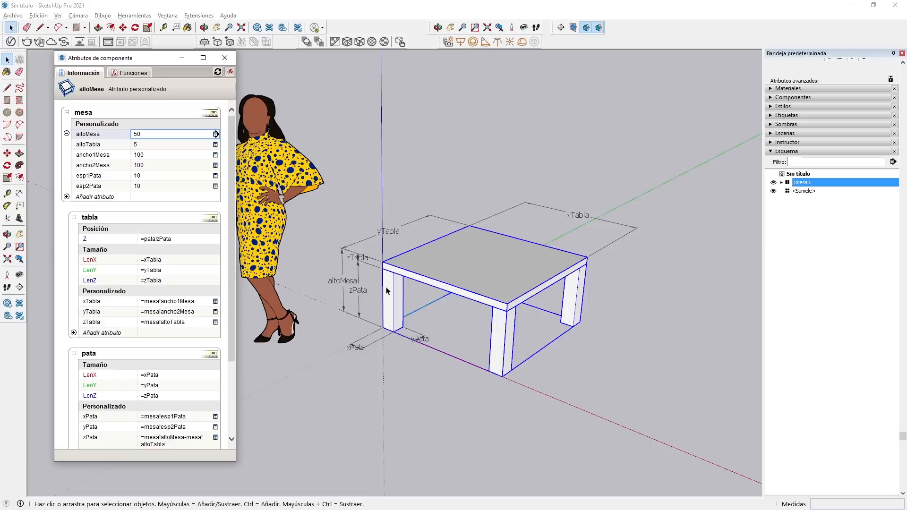
pyautogui.click(194, 239)
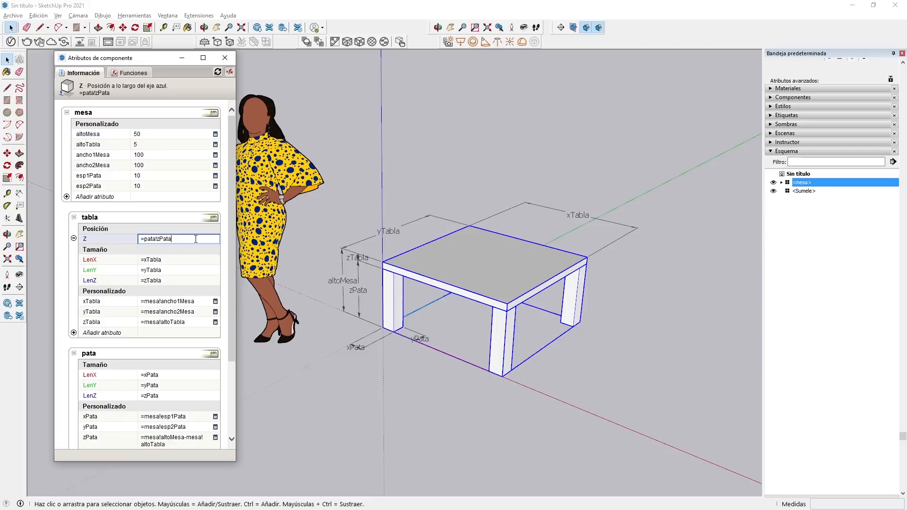
pyautogui.click(151, 134)
pyautogui.write('65')
pyautogui.press('Return')
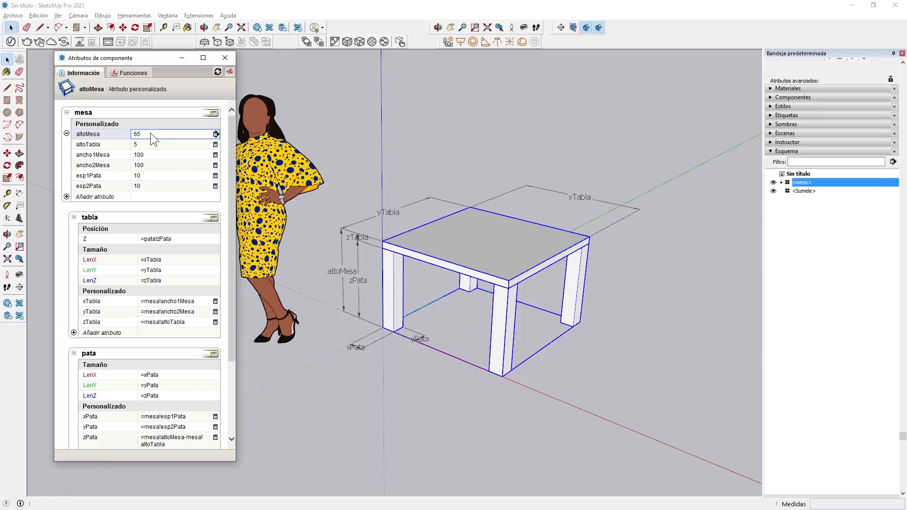
# Clear the formula from the tabla's Z position.
pyautogui.click(180, 239)
pyautogui.moveTo(180, 242); pyautogui.dragTo(126, 236)
pyautogui.hotkey('ctrl', 'c')
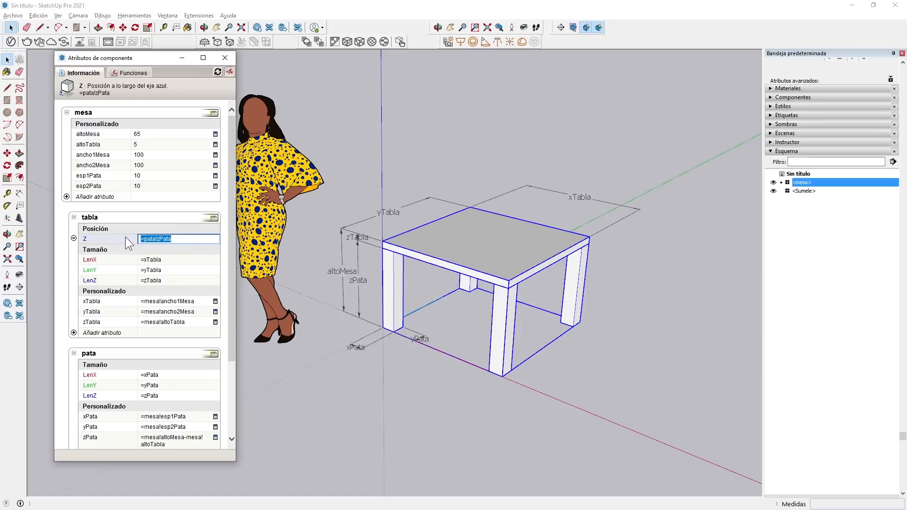
pyautogui.press('Delete')
# Set the mesa's altoMesa to 50.
pyautogui.click(153, 132)
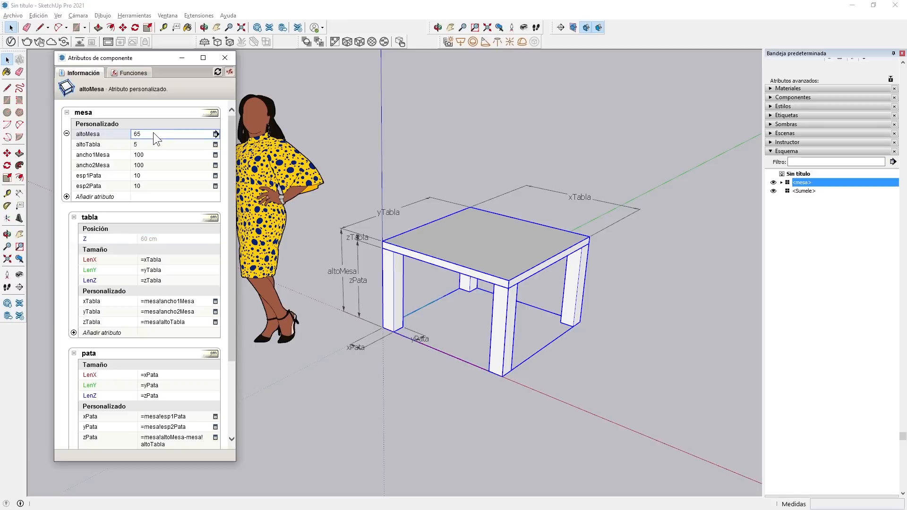
pyautogui.moveTo(153, 132); pyautogui.dragTo(115, 128)
pyautogui.write('50')
pyautogui.press('Return')
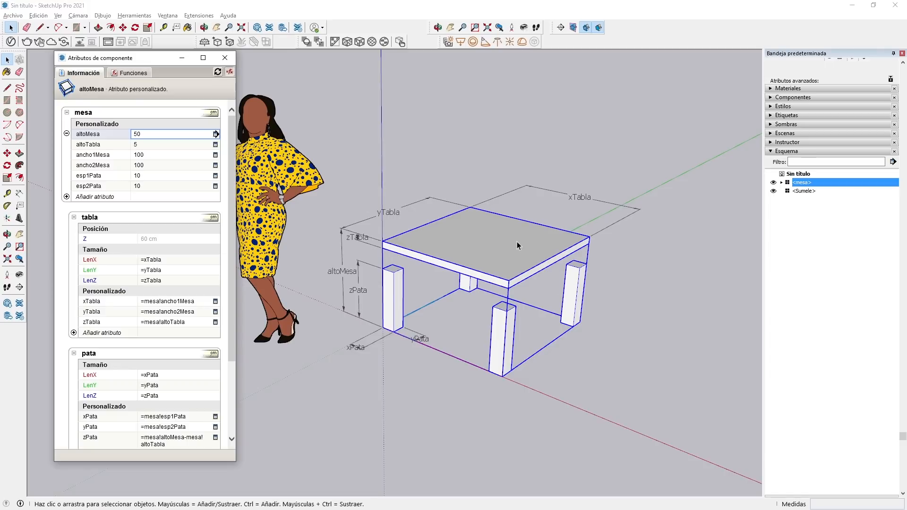
# Restore the tabla's Z position formula to =pata!zPata.
pyautogui.click(161, 238)
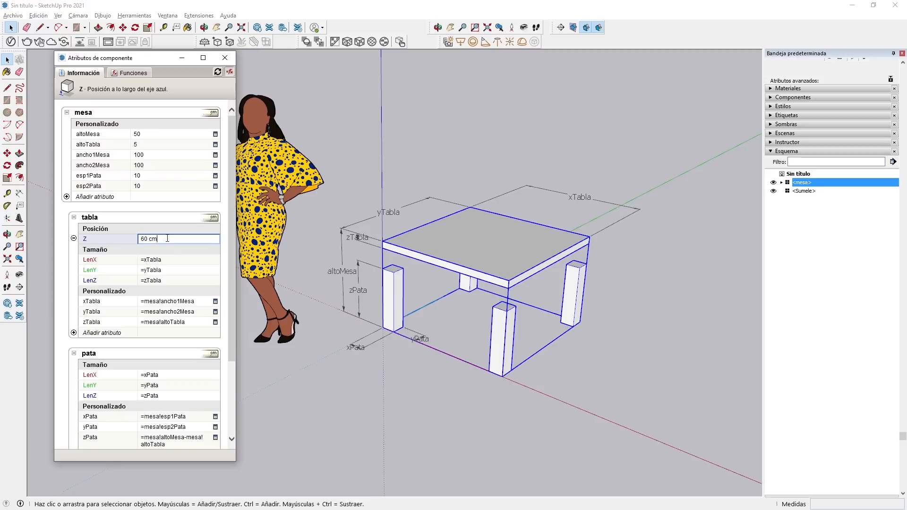
pyautogui.hotkey('ctrl', 'a')
pyautogui.hotkey('ctrl', 'v')
pyautogui.press('Return')
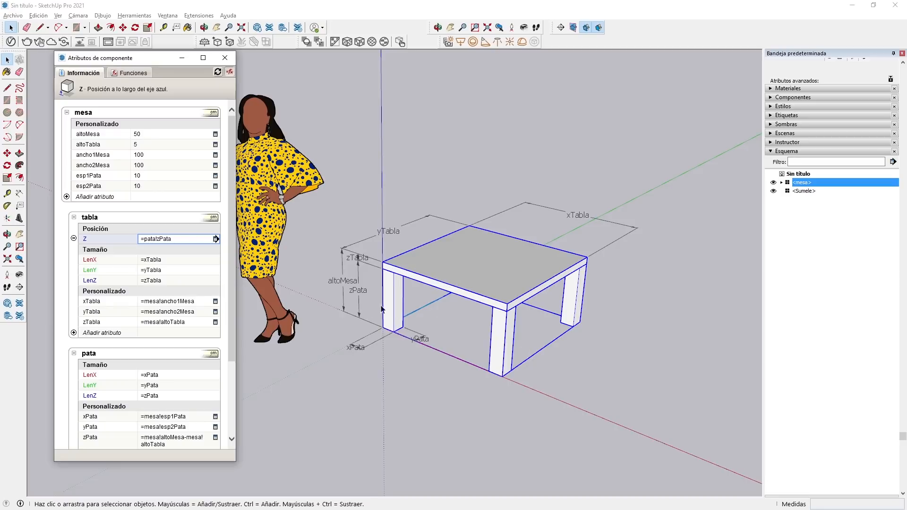
# Open the mesa component for editing and select the pata at the origin.
pyautogui.click(394, 298)
pyautogui.doubleClick(393, 295)
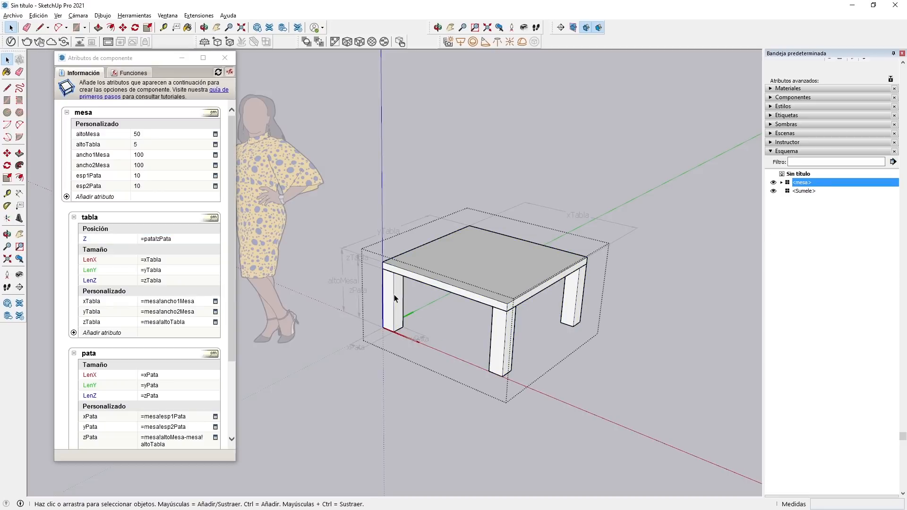
pyautogui.click(394, 294)
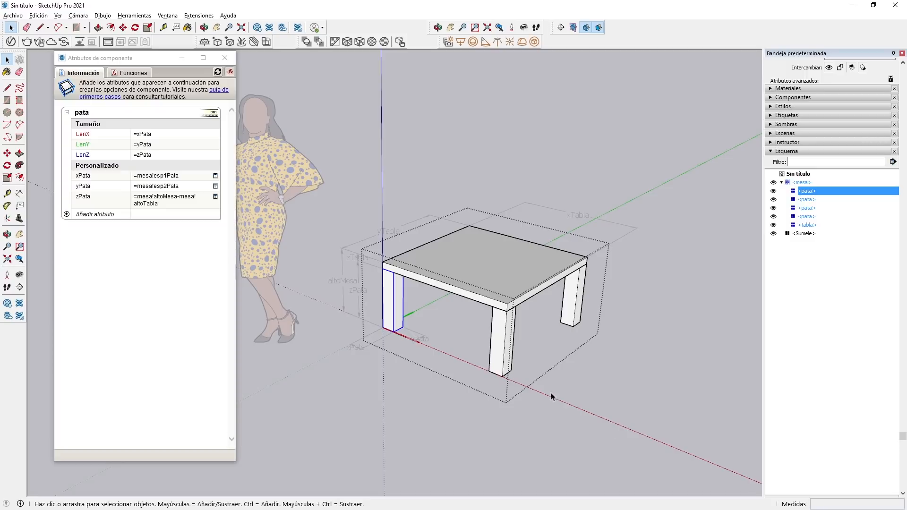
# Select the front pata on the red axis and add a position X attribute to it.
pyautogui.click(505, 345)
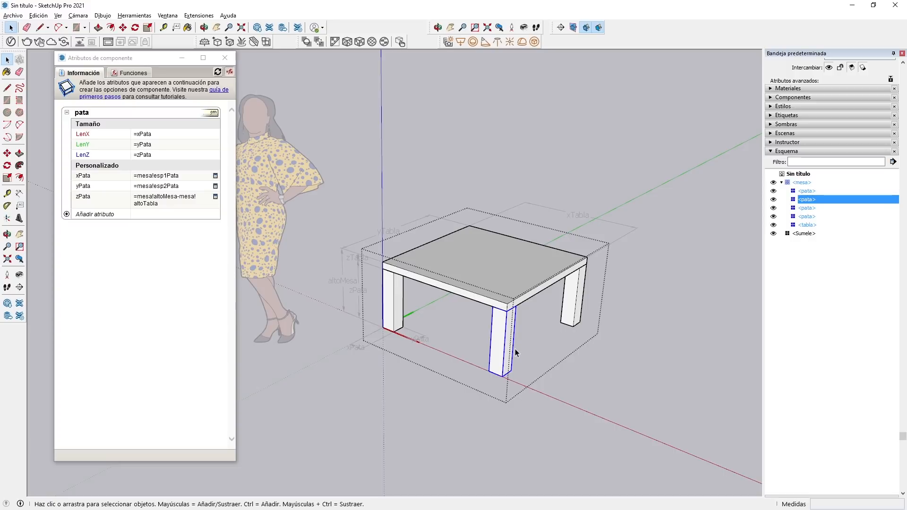
pyautogui.click(67, 215)
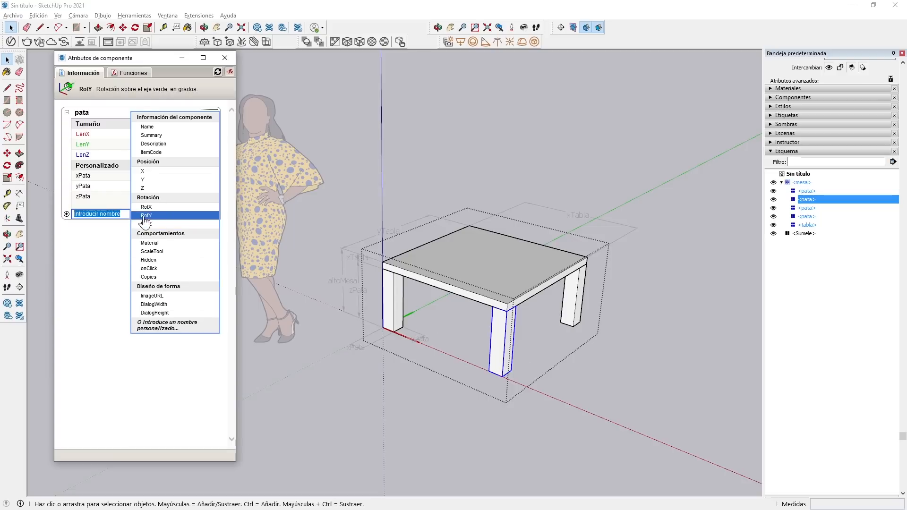
pyautogui.click(148, 172)
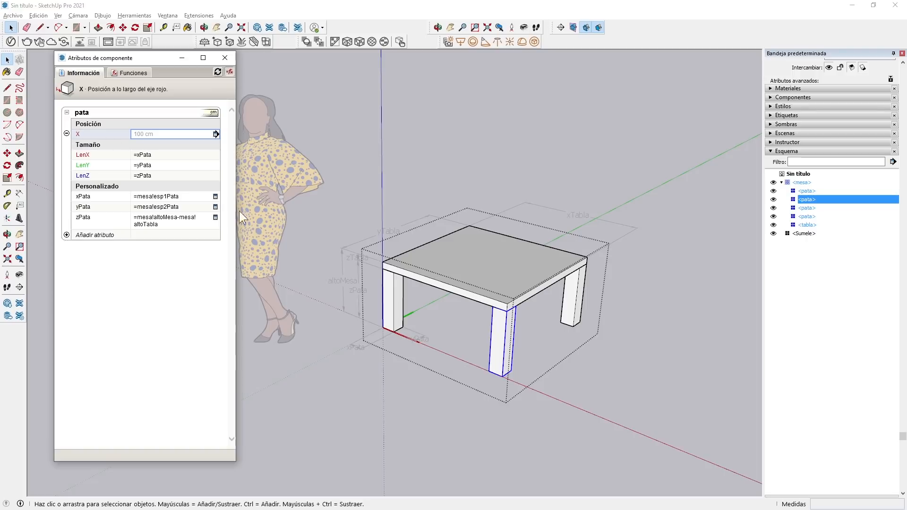
pyautogui.scroll(2, 445, 341)
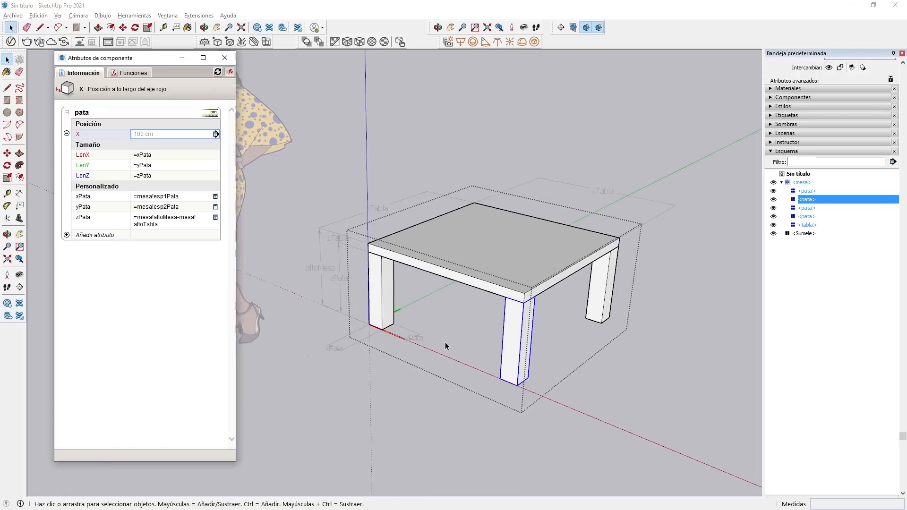
pyautogui.scroll(1, 515, 401)
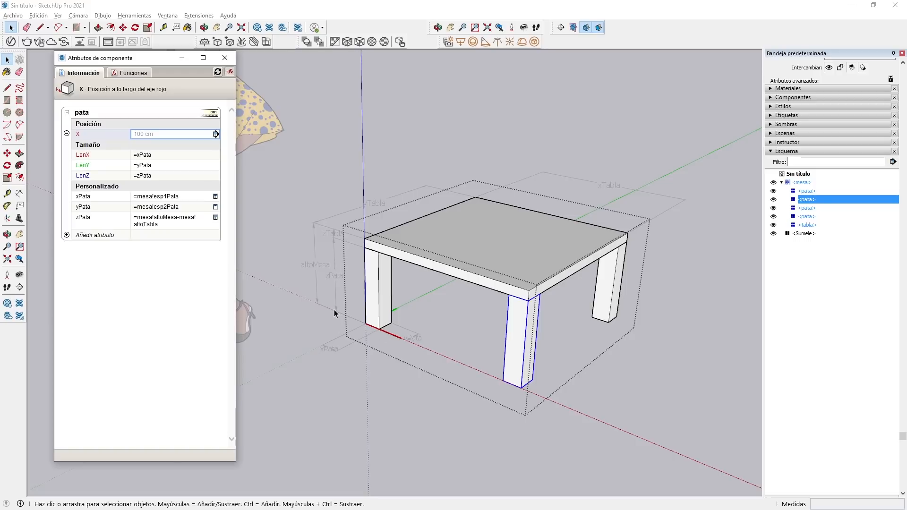
pyautogui.scroll(1, 391, 342)
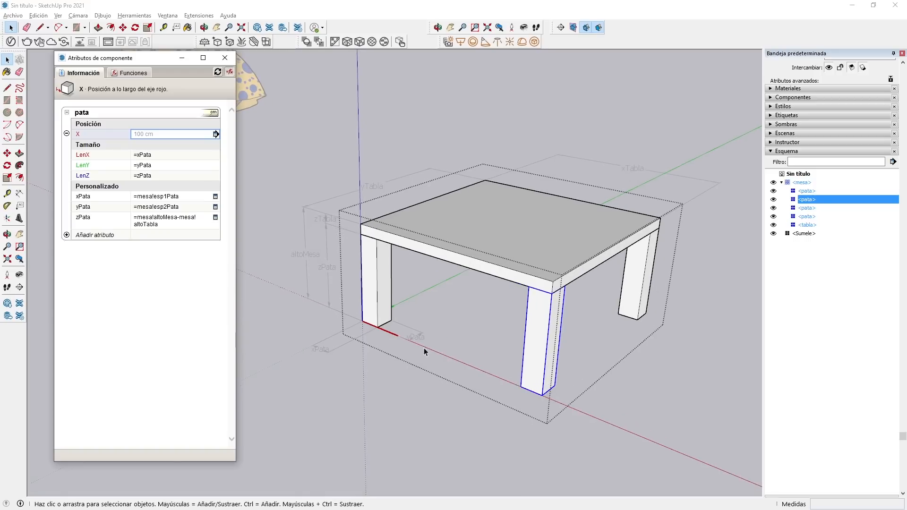
pyautogui.doubleClick(540, 354)
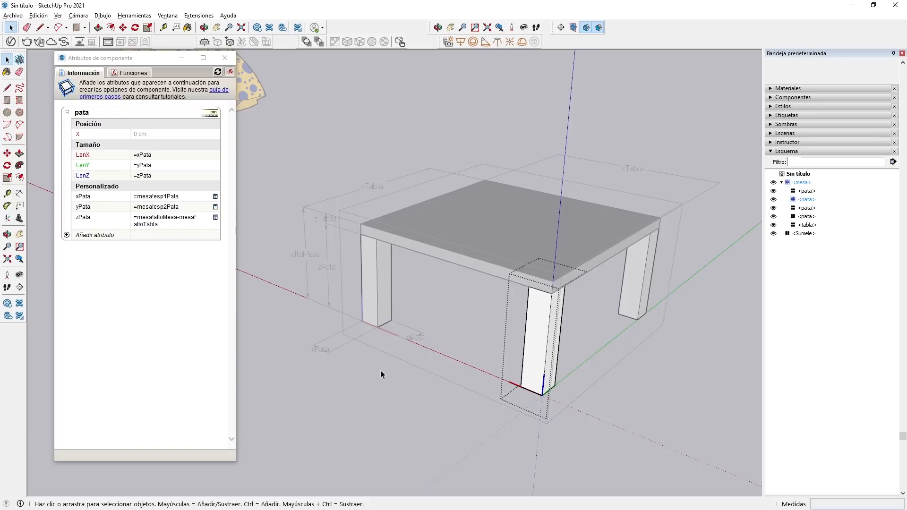
pyautogui.click(149, 133)
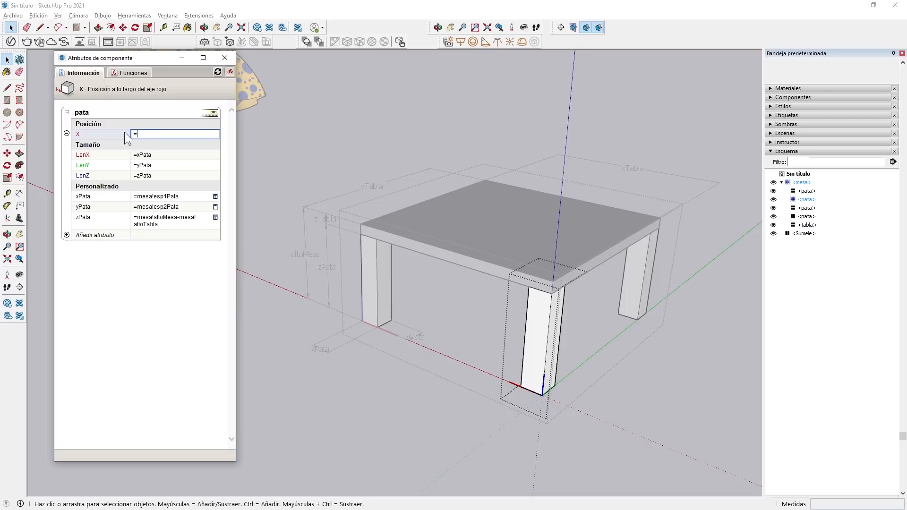
pyautogui.write('=mesa!')
pyautogui.click(262, 338)
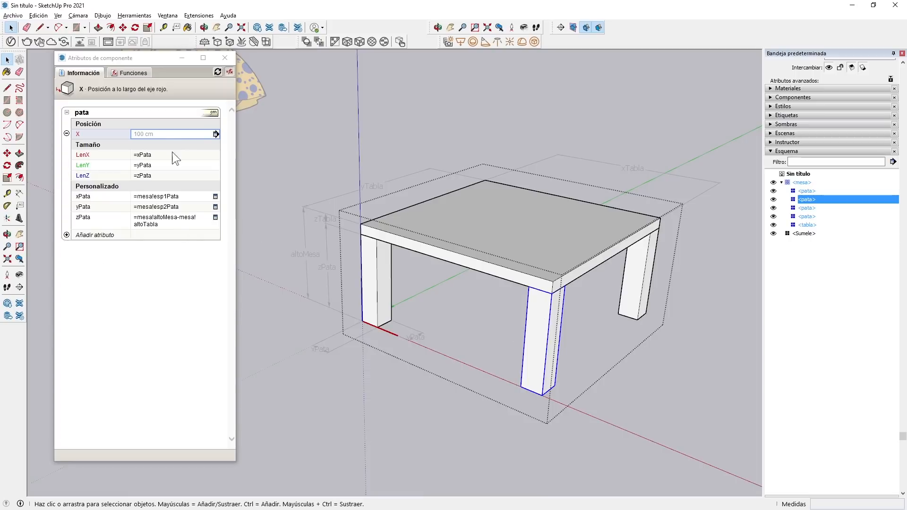
# Try X position values of 120 and 80 on the front pata on the red axis.
pyautogui.click(157, 132)
pyautogui.moveTo(184, 133); pyautogui.dragTo(116, 132)
pyautogui.write('120')
pyautogui.press('Return')
pyautogui.click(180, 133)
pyautogui.moveTo(179, 134); pyautogui.dragTo(123, 133)
pyautogui.write('80')
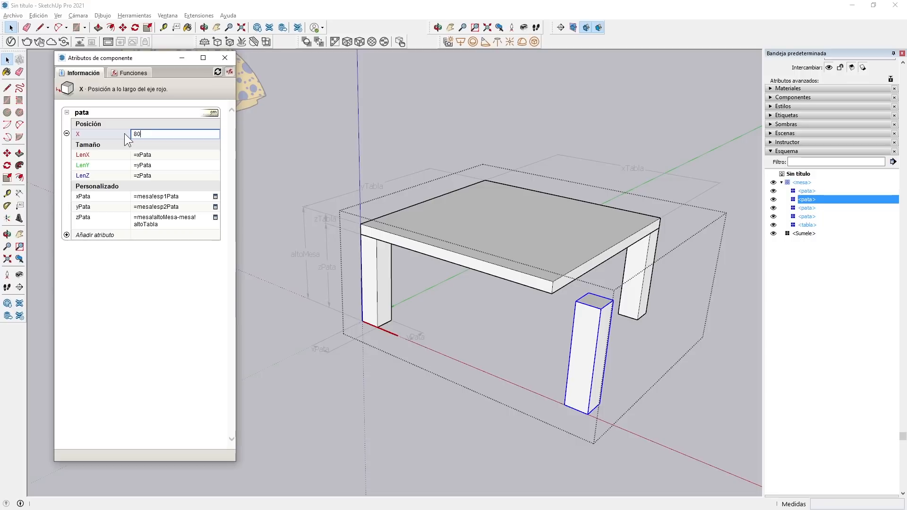
pyautogui.press('Return')
# Set the front pata's X position back to 100.
pyautogui.click(162, 133)
pyautogui.moveTo(169, 134); pyautogui.dragTo(124, 134)
pyautogui.write('100')
pyautogui.press('Return')
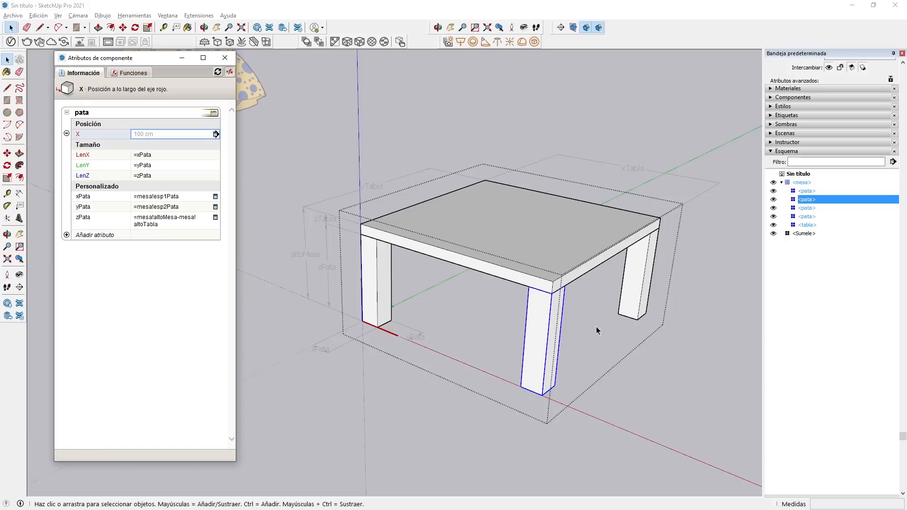
# Select the pata diagonally opposite the origin and add position X and Y attributes to it.
pyautogui.click(645, 280)
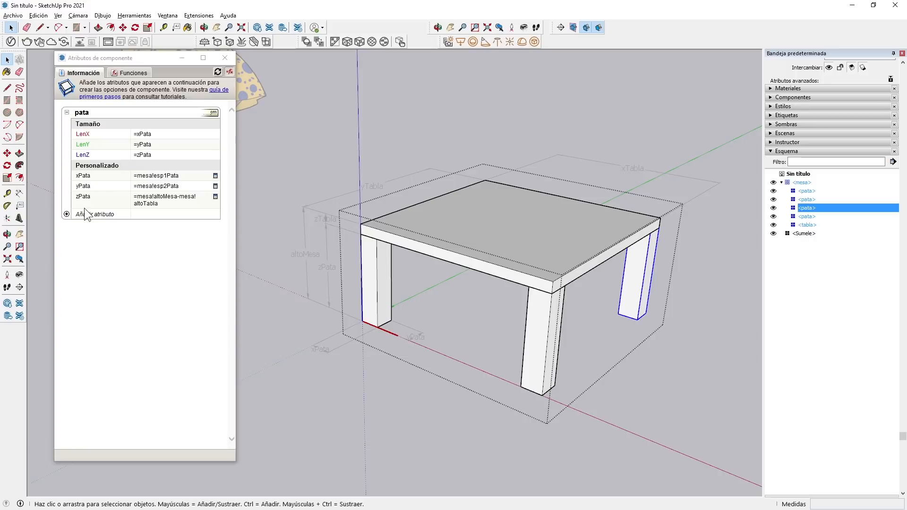
pyautogui.click(71, 215)
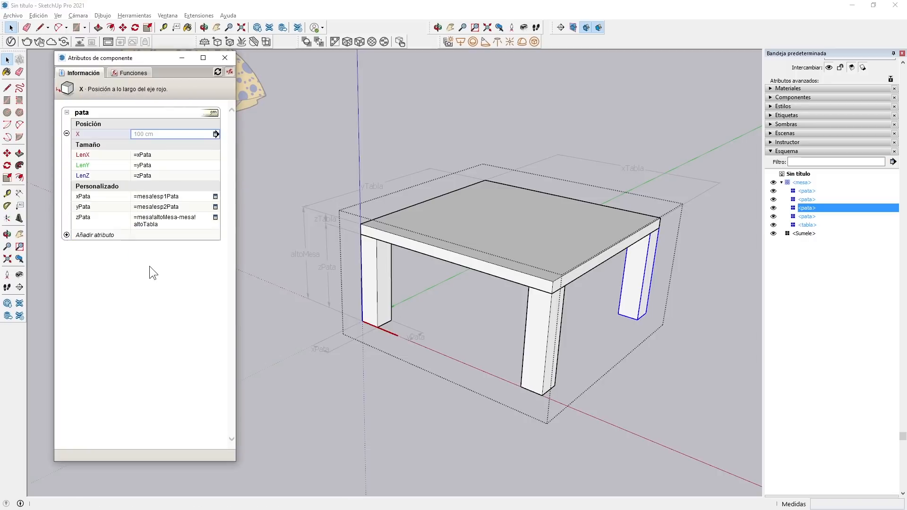
pyautogui.click(67, 234)
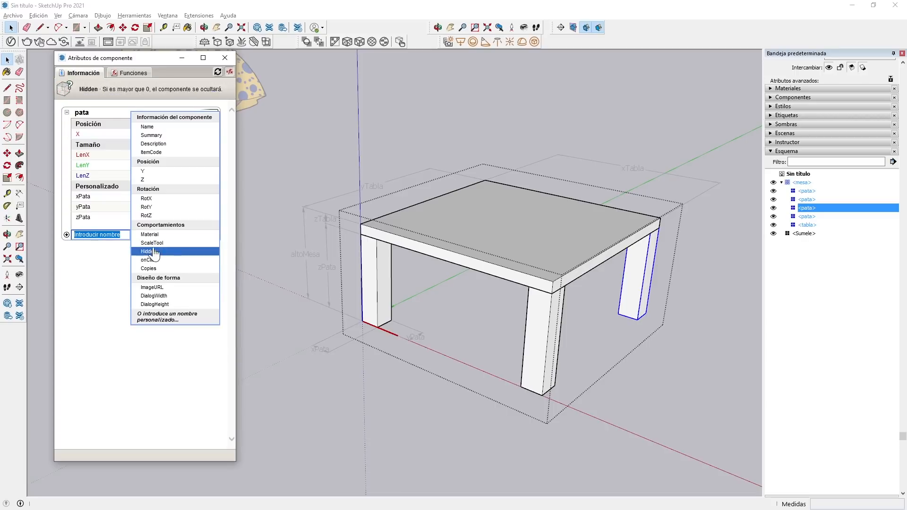
pyautogui.click(150, 171)
pyautogui.click(169, 135)
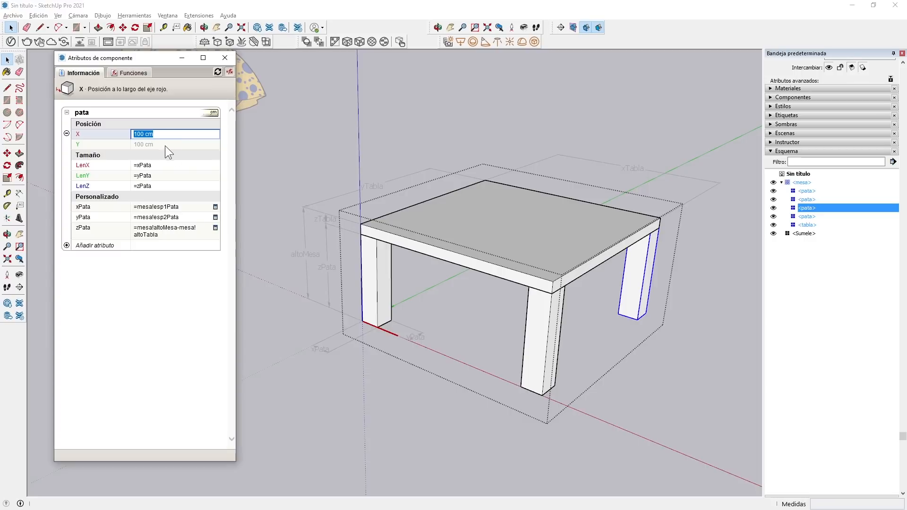
# Select the rear pata on the green axis inside mesa and add a position Y attribute to it.
pyautogui.click(309, 378)
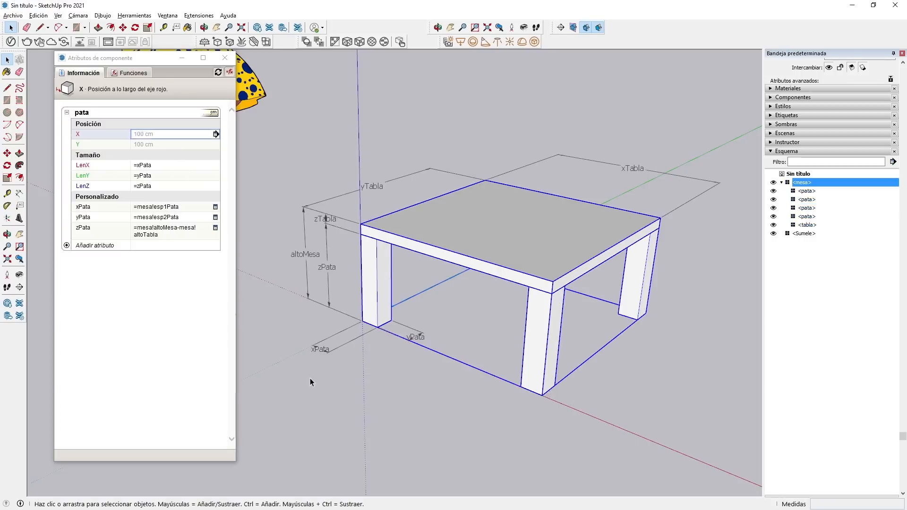
pyautogui.moveTo(384, 274); pyautogui.dragTo(482, 261, button='middle')
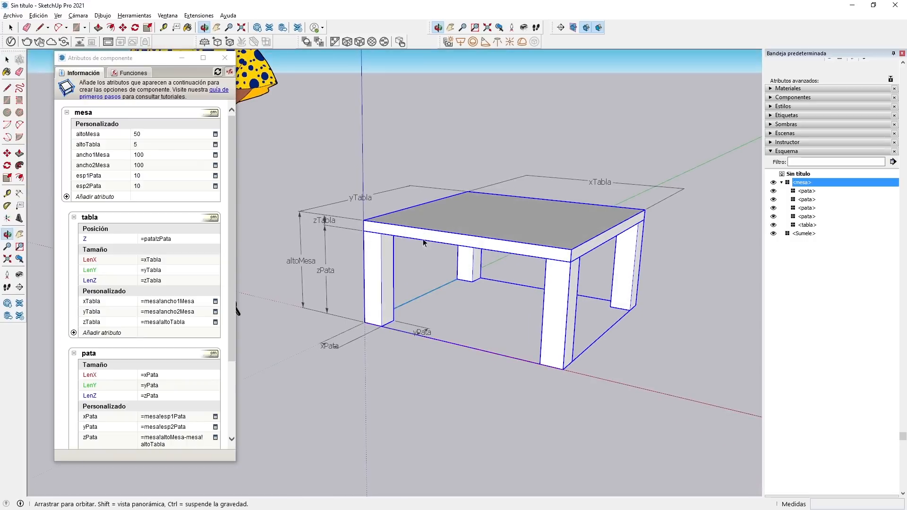
pyautogui.doubleClick(469, 260)
pyautogui.click(469, 260)
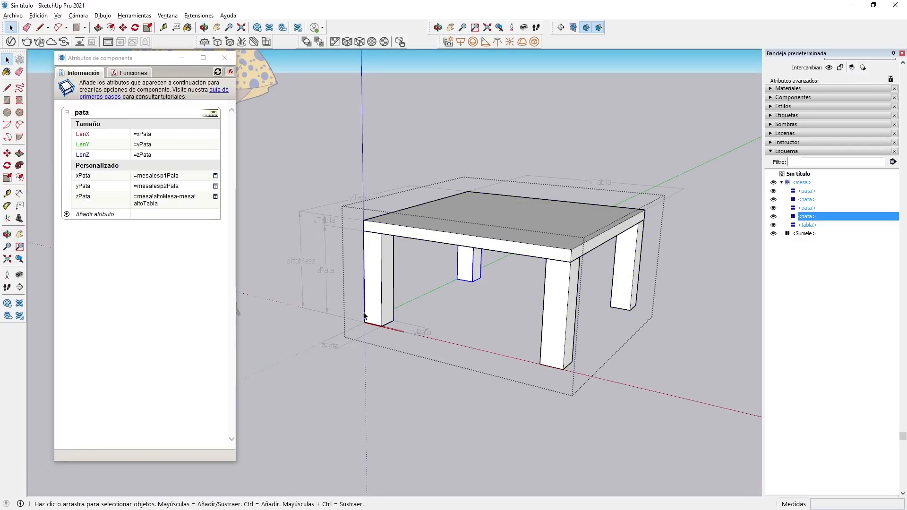
pyautogui.click(66, 214)
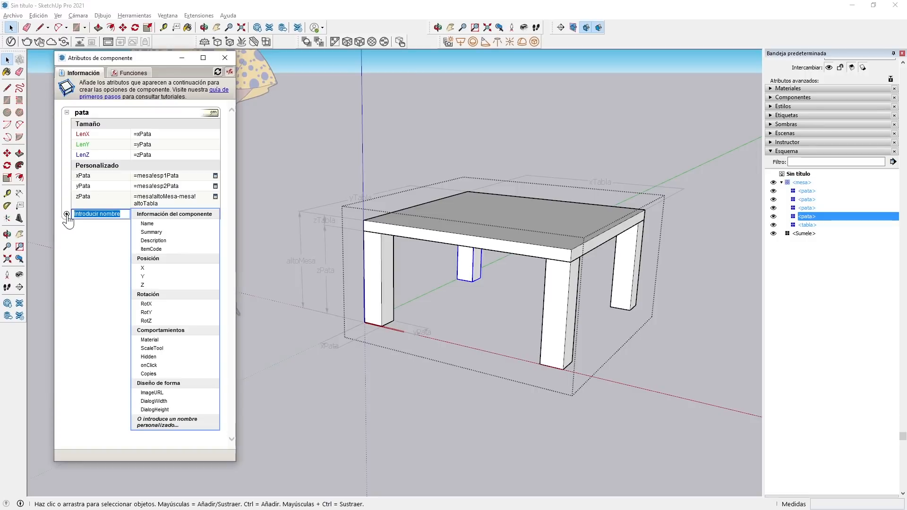
pyautogui.click(142, 277)
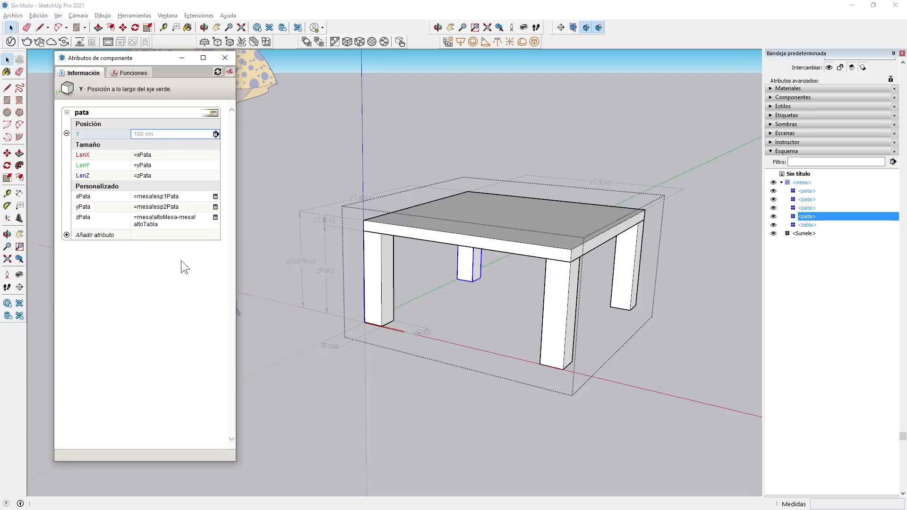
# Leave the mesa component's editing context and expand the attribute lists of its other three patas.
pyautogui.click(345, 387)
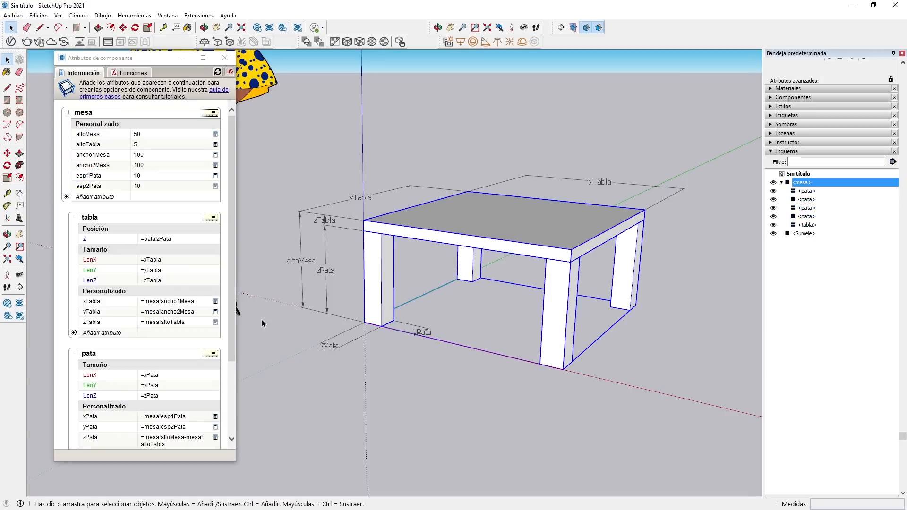
pyautogui.moveTo(230, 249); pyautogui.dragTo(236, 355)
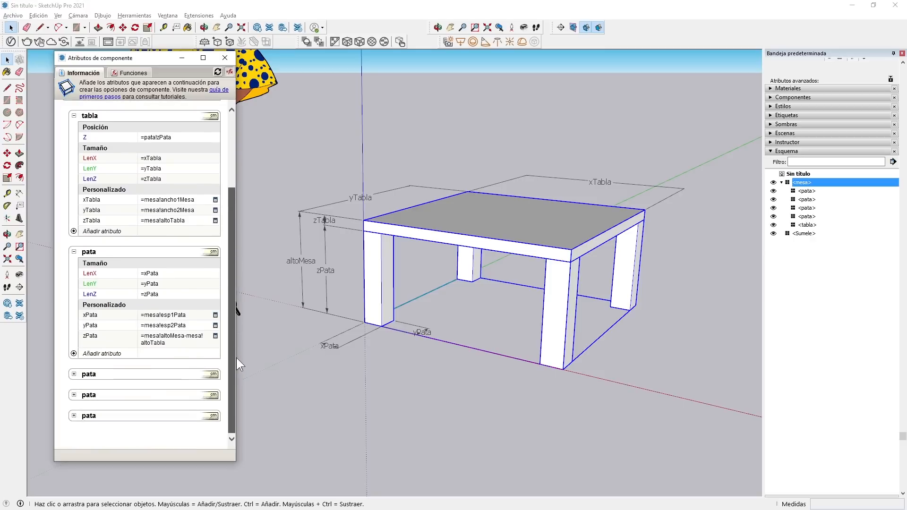
pyautogui.click(74, 374)
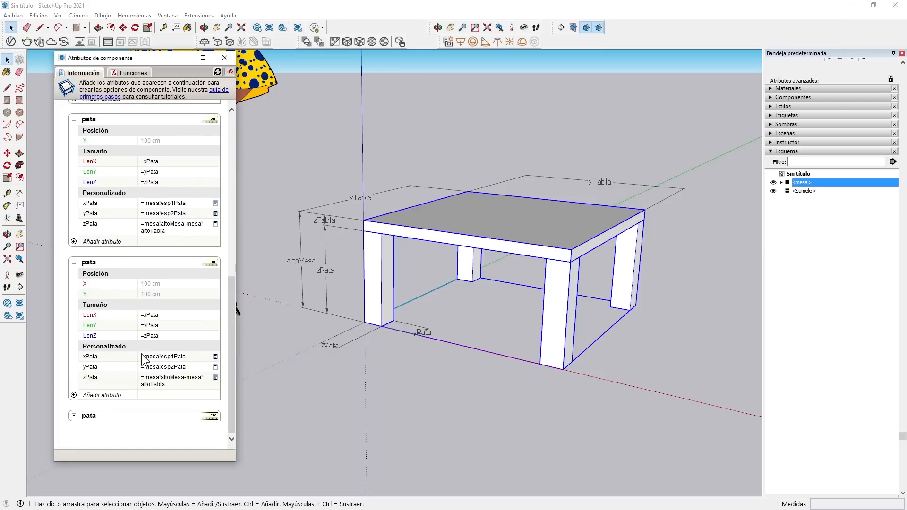
pyautogui.click(74, 416)
pyautogui.scroll(-3, 117, 325)
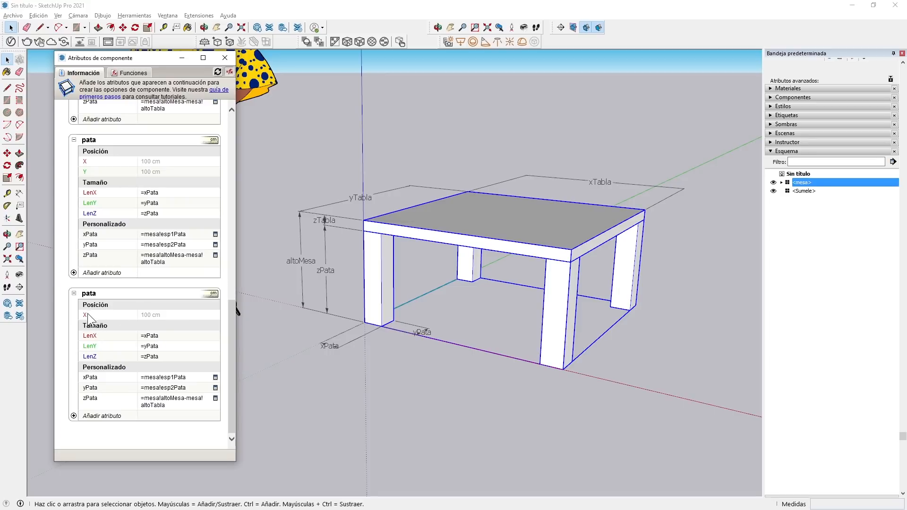
# Set the X position of the pata that has only an X attribute to =mesa!ancho1Mesa.
pyautogui.click(163, 315)
pyautogui.write('=')
pyautogui.scroll(3, 147, 286)
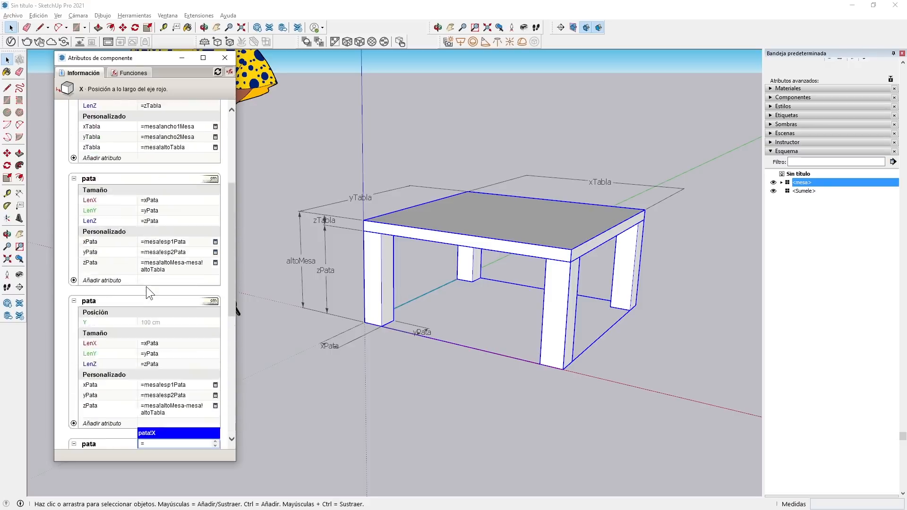
pyautogui.scroll(3, 118, 220)
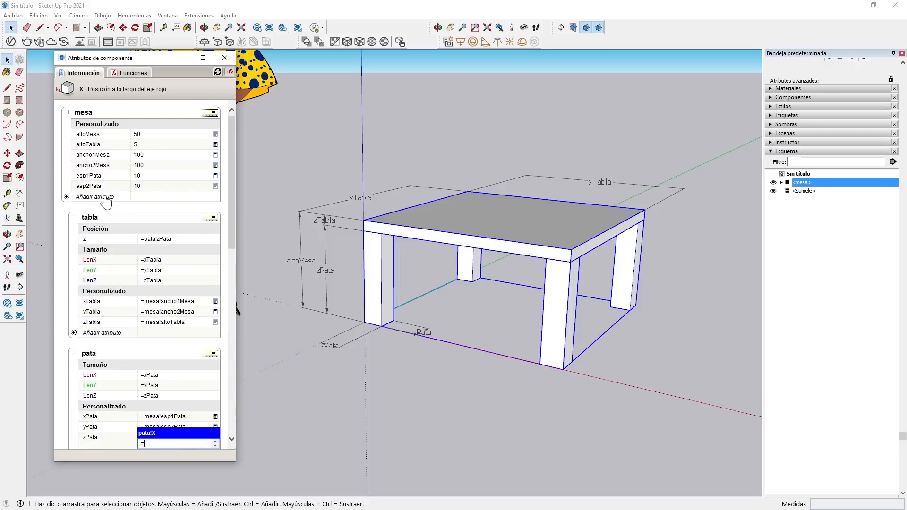
pyautogui.click(97, 158)
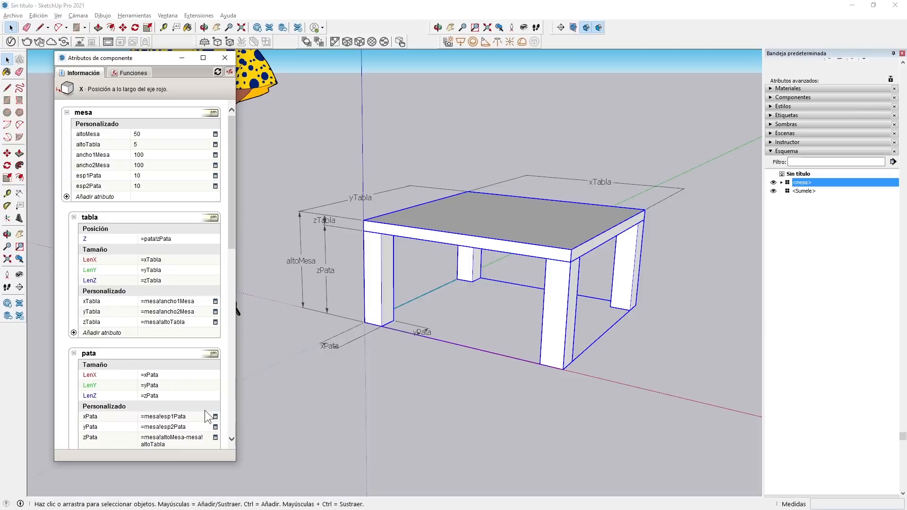
# Copy the formula =mesa!ancho1Mesa into the X position of the diagonal pata with both X and Y attributes.
pyautogui.scroll(-7, 189, 397)
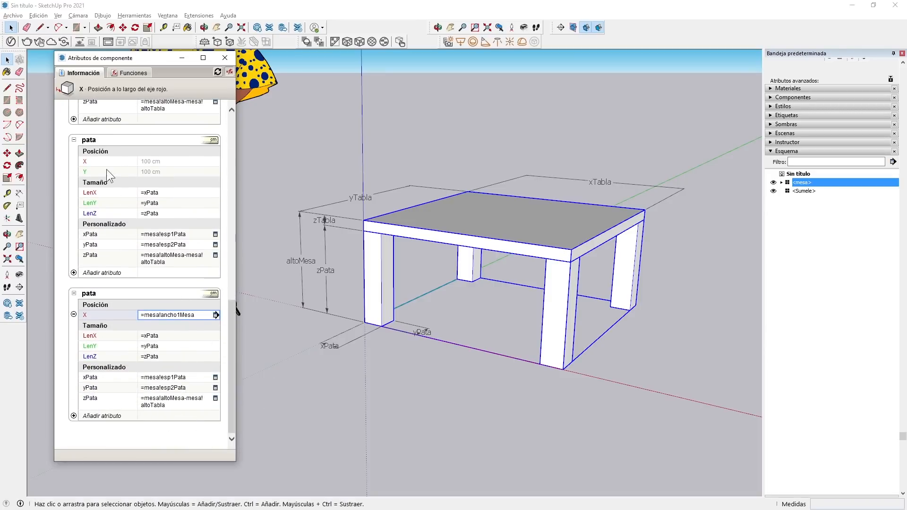
pyautogui.click(160, 163)
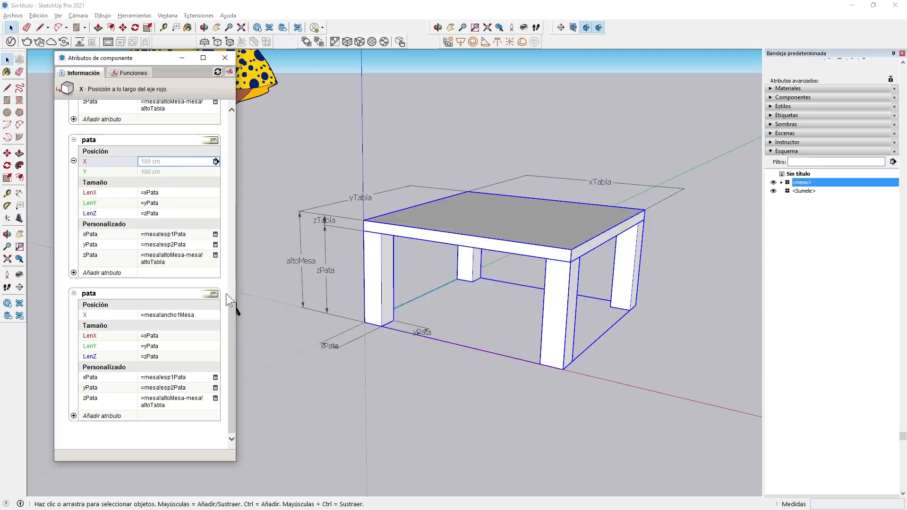
pyautogui.click(203, 316)
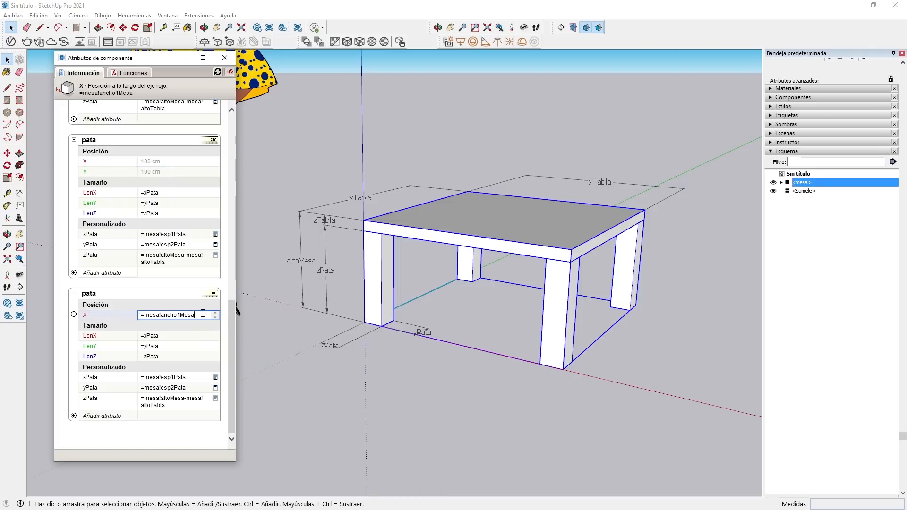
pyautogui.moveTo(204, 314); pyautogui.dragTo(131, 315)
pyautogui.hotkey('ctrl', 'c')
pyautogui.click(168, 161)
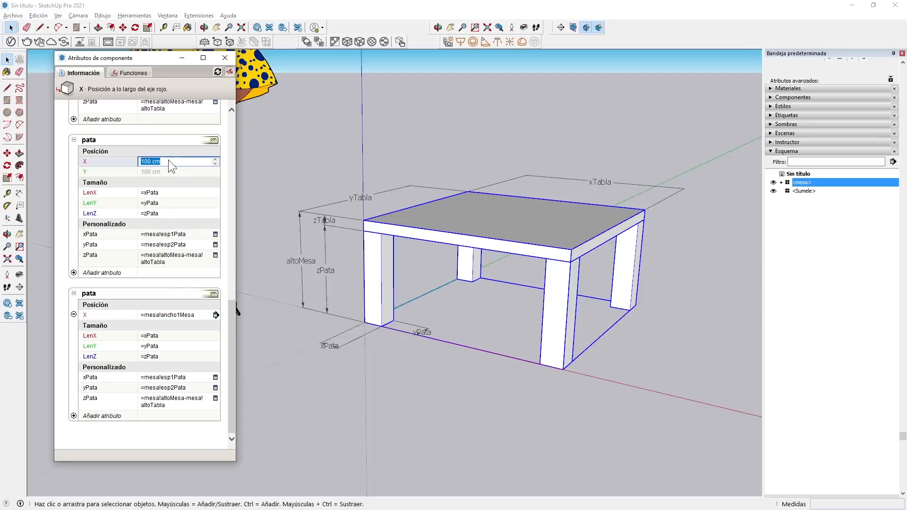
pyautogui.hotkey('ctrl', 'v')
pyautogui.press('Return')
# Set the Y position of the diagonal pata to =mesa!ancho2Mesa.
pyautogui.click(162, 172)
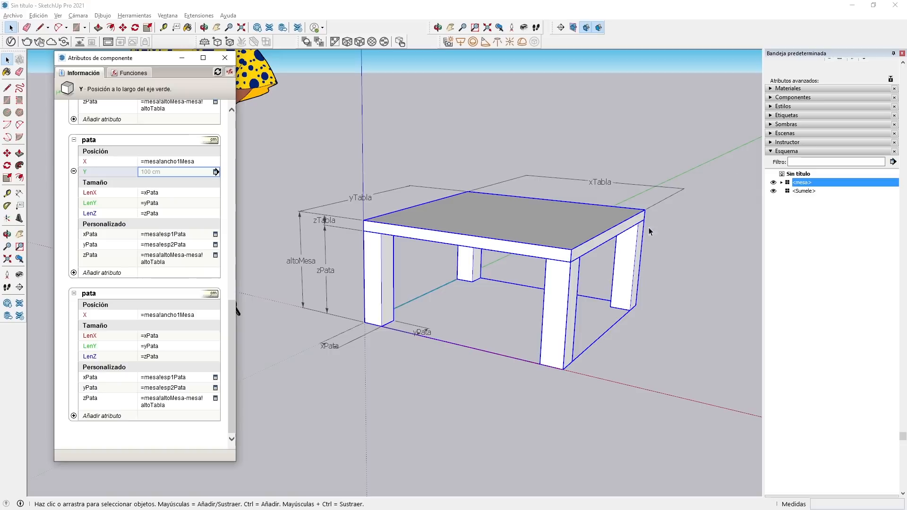
pyautogui.click(179, 172)
pyautogui.moveTo(174, 172); pyautogui.dragTo(125, 170)
pyautogui.write('=')
pyautogui.moveTo(232, 345); pyautogui.dragTo(220, 154)
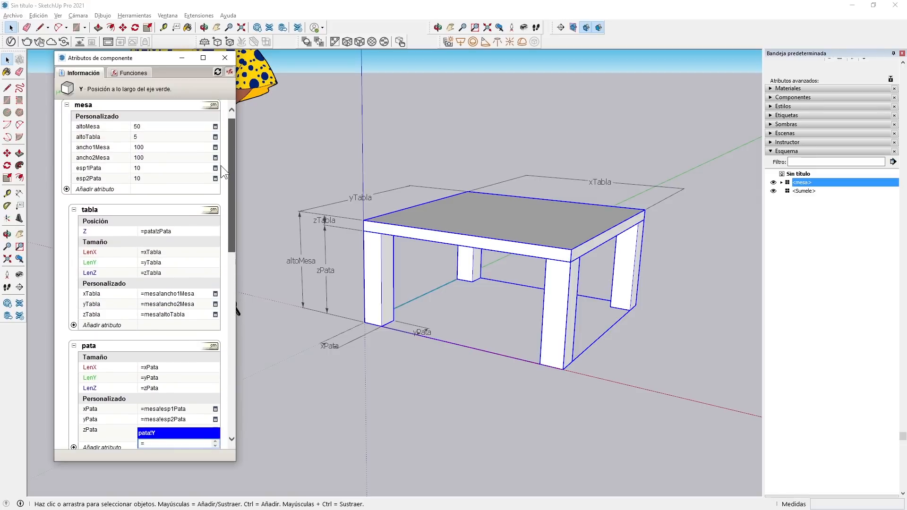
pyautogui.click(94, 165)
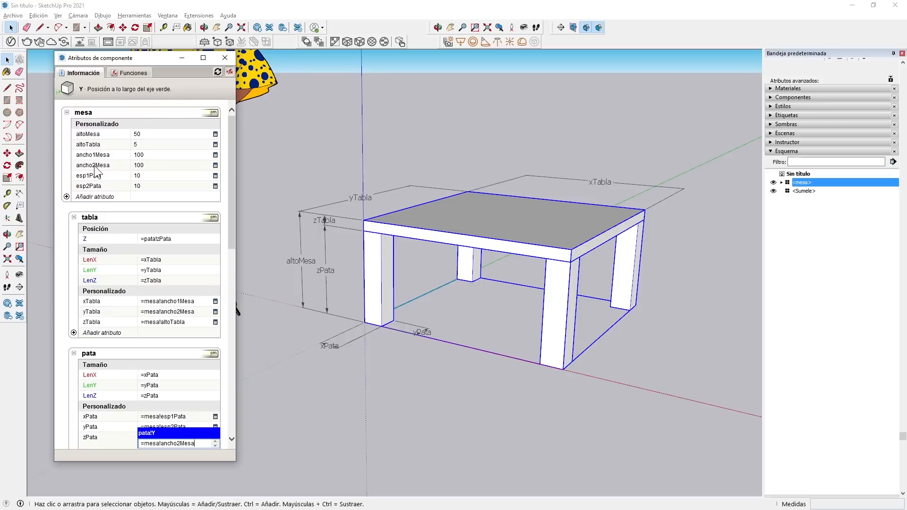
pyautogui.press('Return')
pyautogui.moveTo(224, 166); pyautogui.dragTo(221, 359)
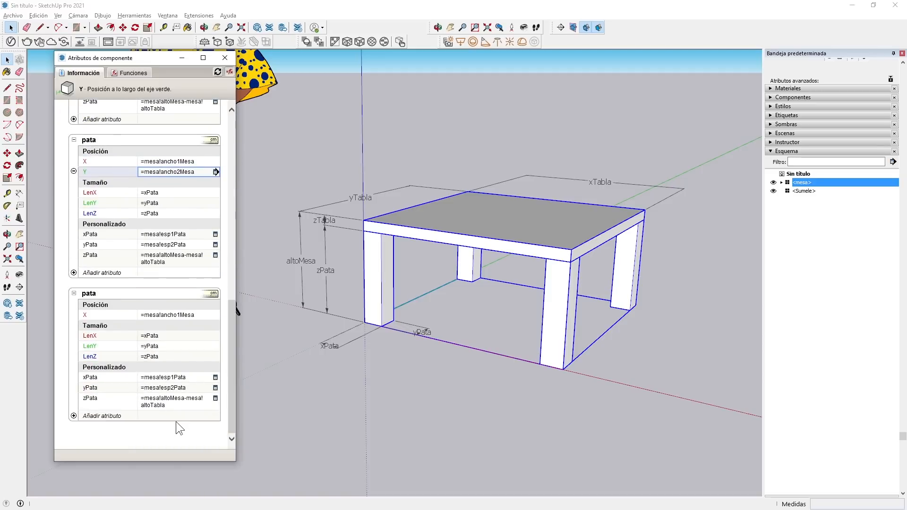
pyautogui.moveTo(229, 360); pyautogui.dragTo(233, 281)
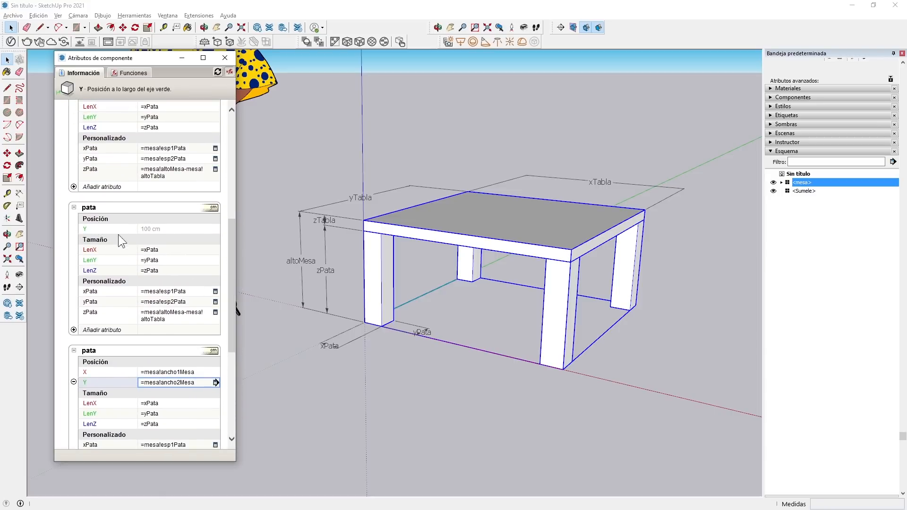
# Set the Y position of the pata that has only a Y attribute to =mesa!ancho2Mesa and review the attribute lists.
pyautogui.click(175, 228)
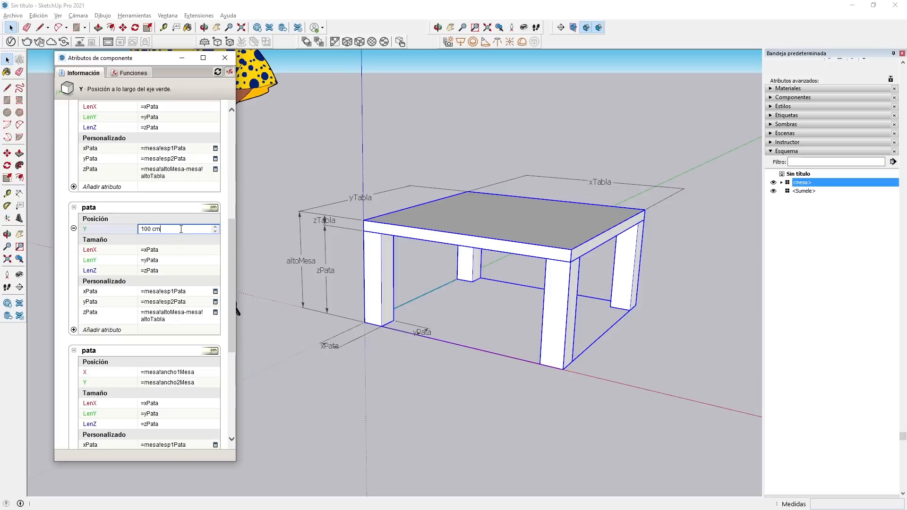
pyautogui.write('=')
pyautogui.scroll(6, 111, 237)
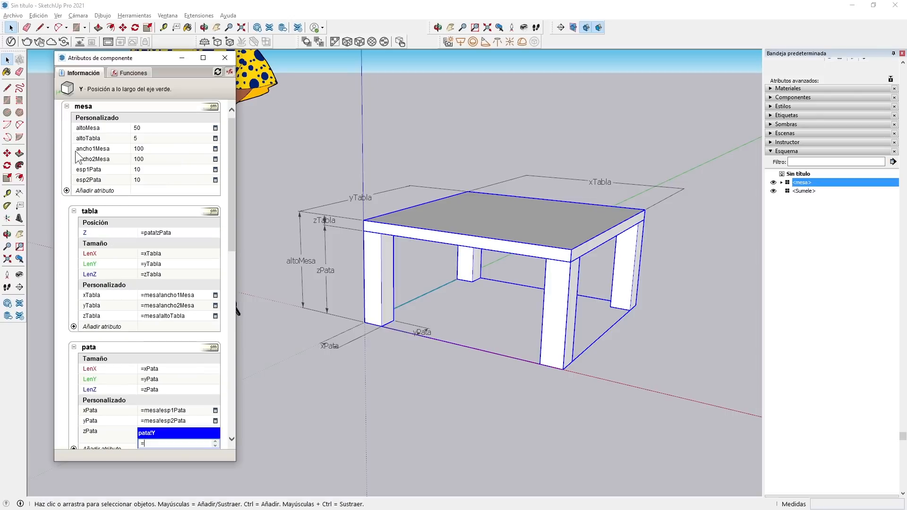
pyautogui.write('mesa!altoMesa-mesa!altoTabla')
pyautogui.press('Return')
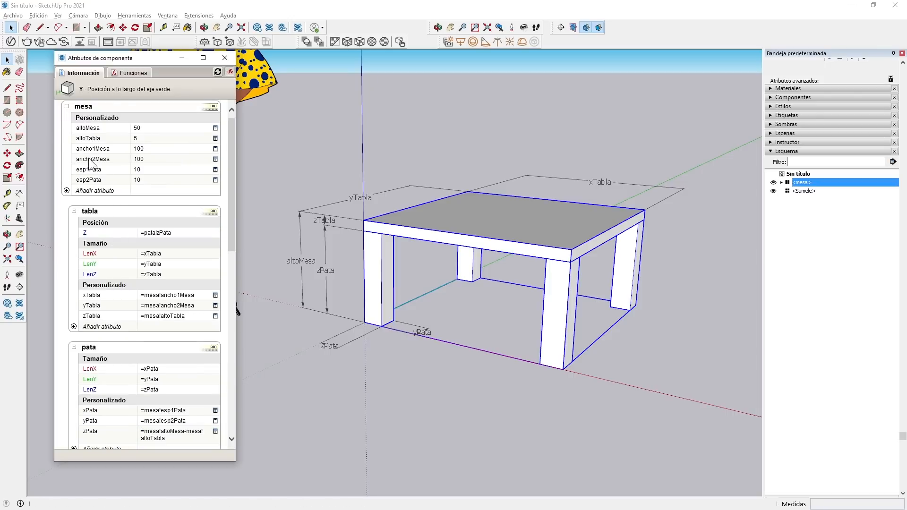
pyautogui.scroll(-5, 167, 392)
pyautogui.scroll(-4, 167, 391)
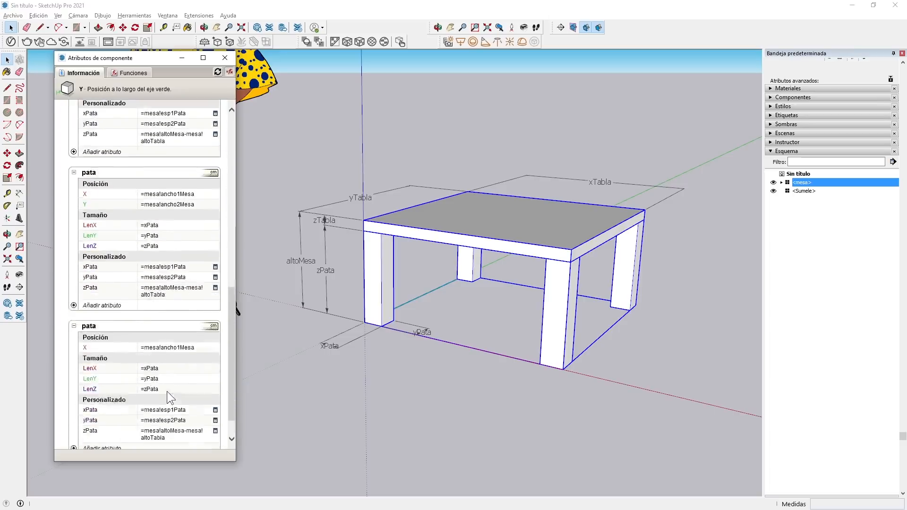
pyautogui.scroll(7, 172, 386)
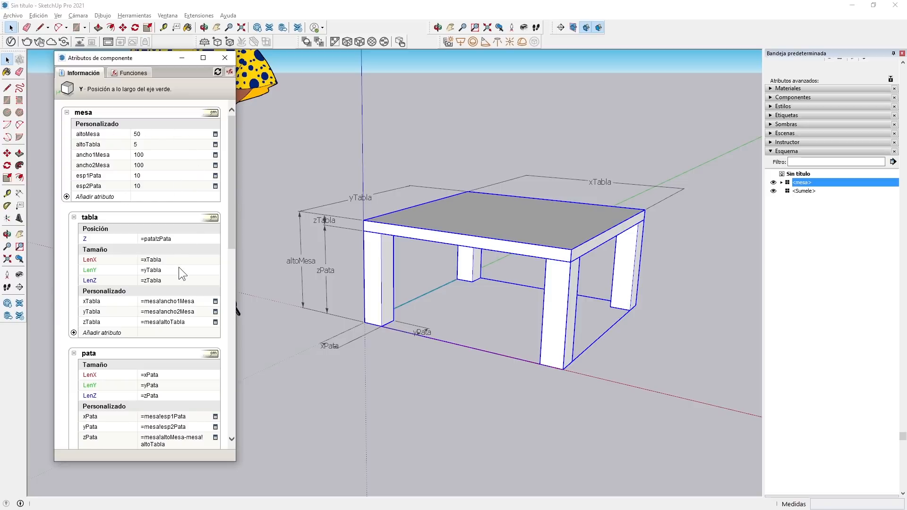
pyautogui.scroll(-7, 160, 307)
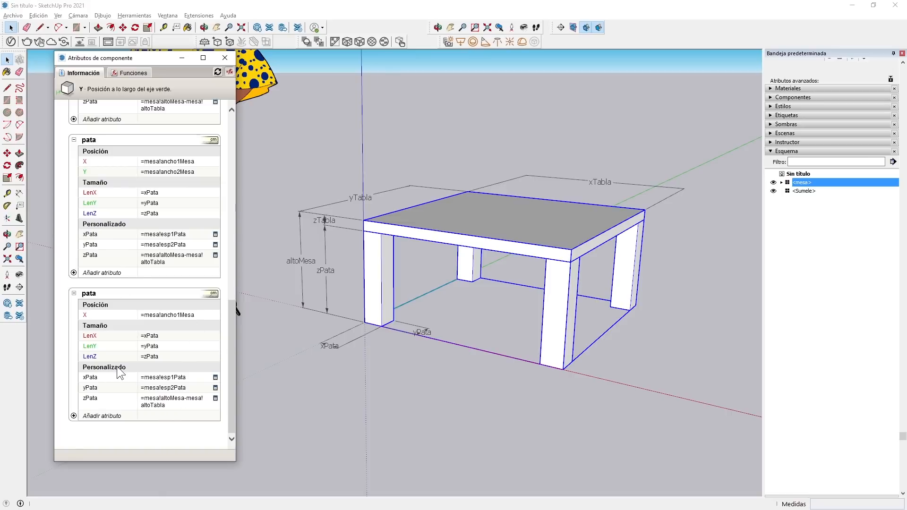
pyautogui.scroll(7, 135, 317)
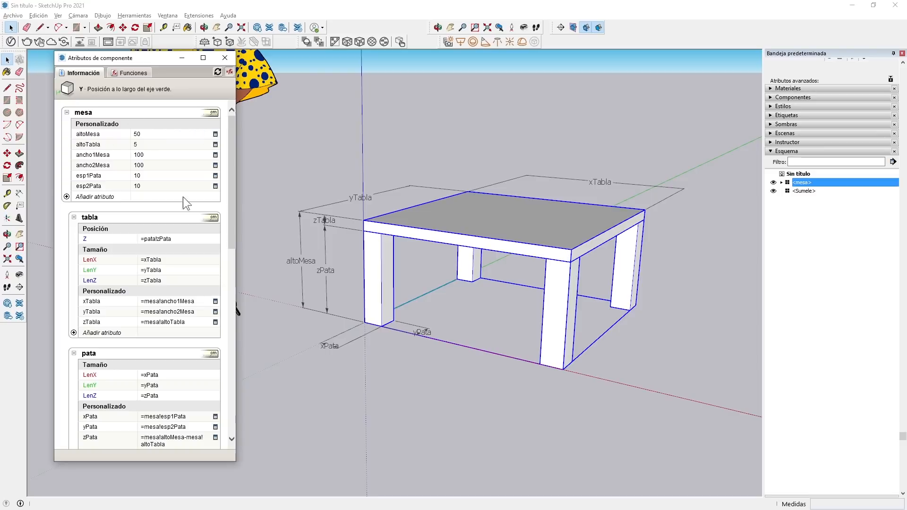
# Set the mesa's ancho1Mesa to 50 and its ancho2Mesa to 200.
pyautogui.click(160, 154)
pyautogui.write('50')
pyautogui.press('Return')
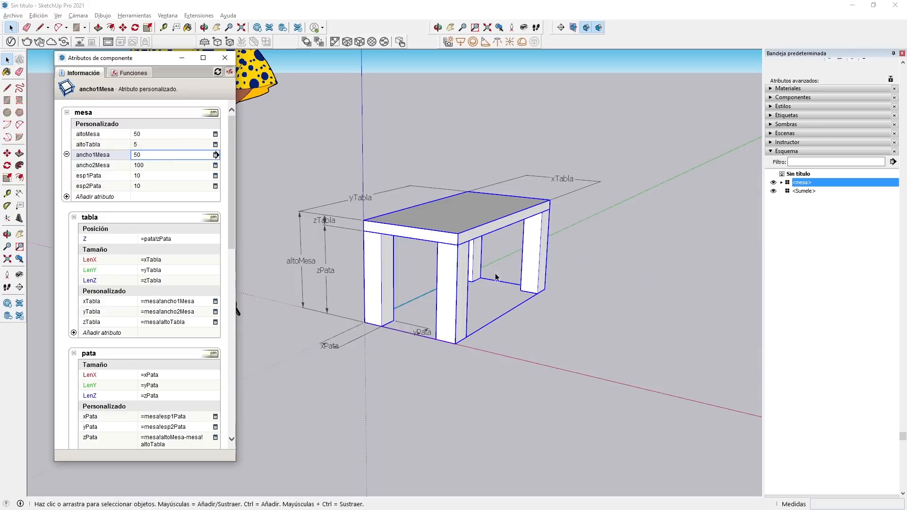
pyautogui.click(157, 166)
pyautogui.click(158, 166)
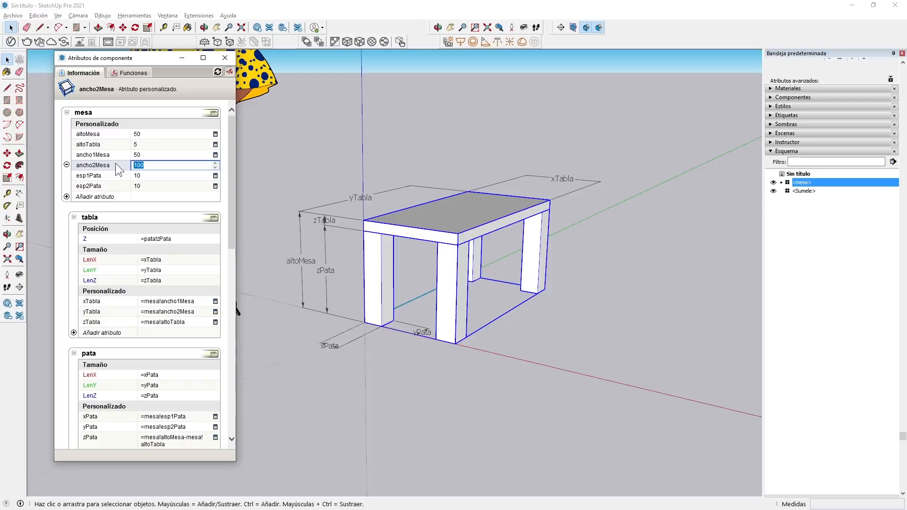
pyautogui.write('200')
pyautogui.press('Return')
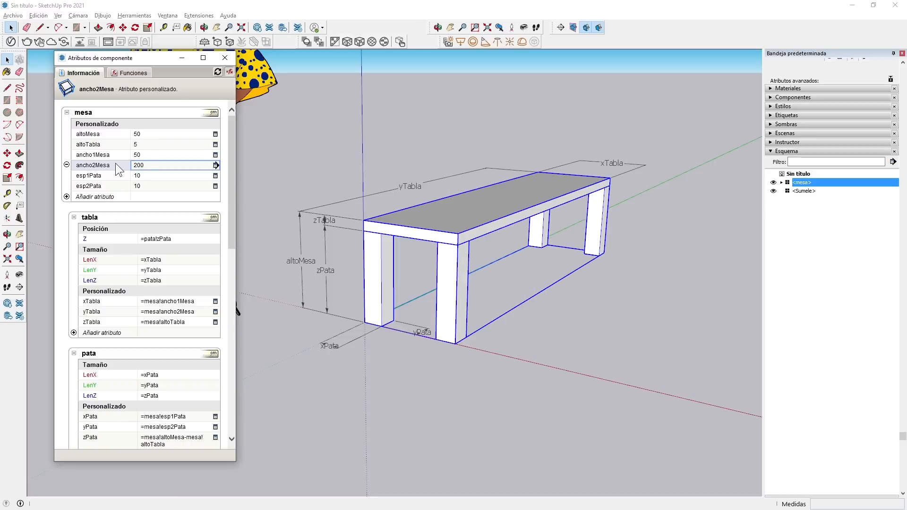
# Set the leg thicknesses esp1Pata and esp2Pata of the mesa to 5 each and deselect the table.
pyautogui.click(155, 177)
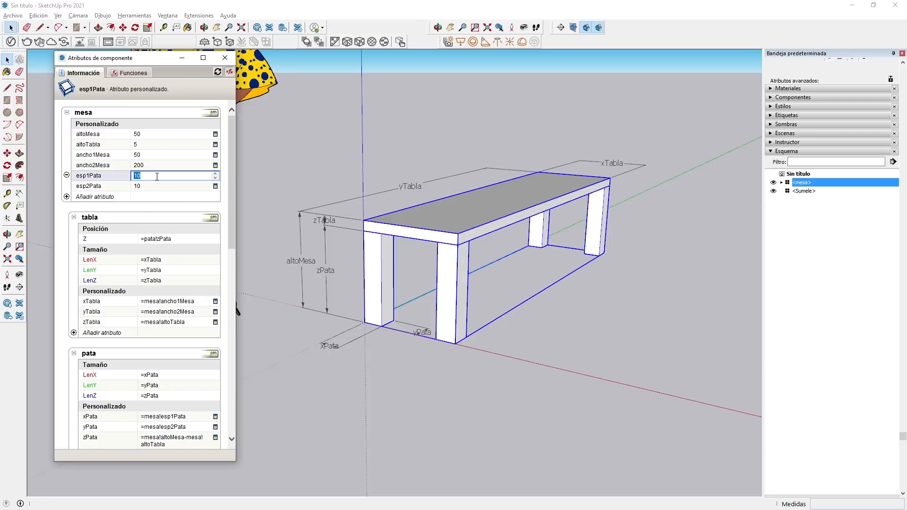
pyautogui.write('5')
pyautogui.press('Return')
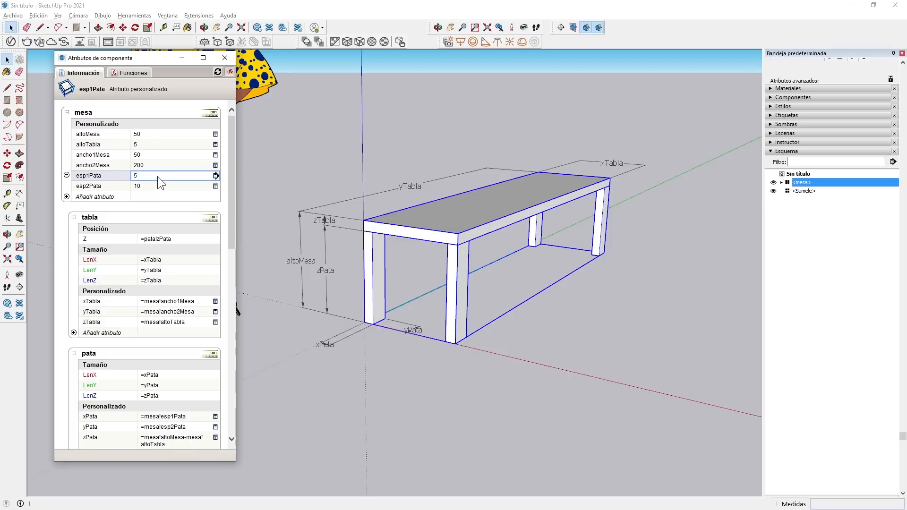
pyautogui.click(156, 185)
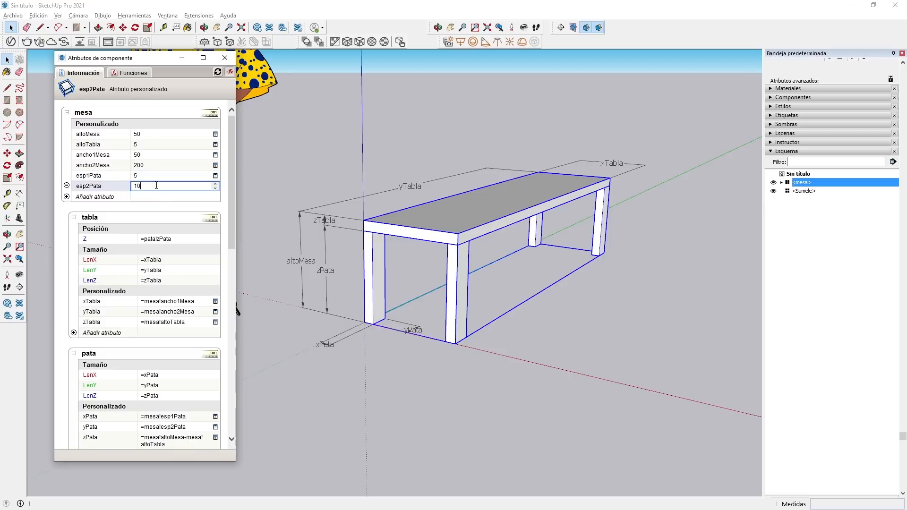
pyautogui.write('5')
pyautogui.press('Return')
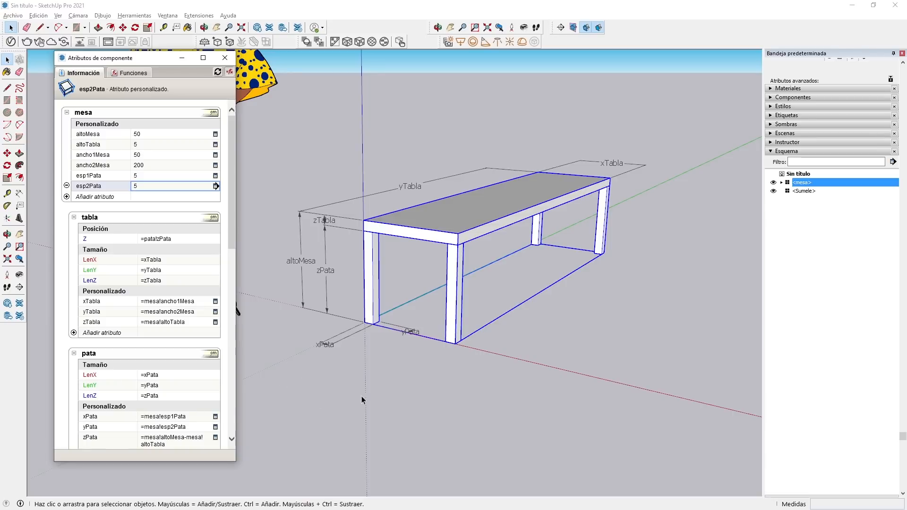
pyautogui.click(484, 421)
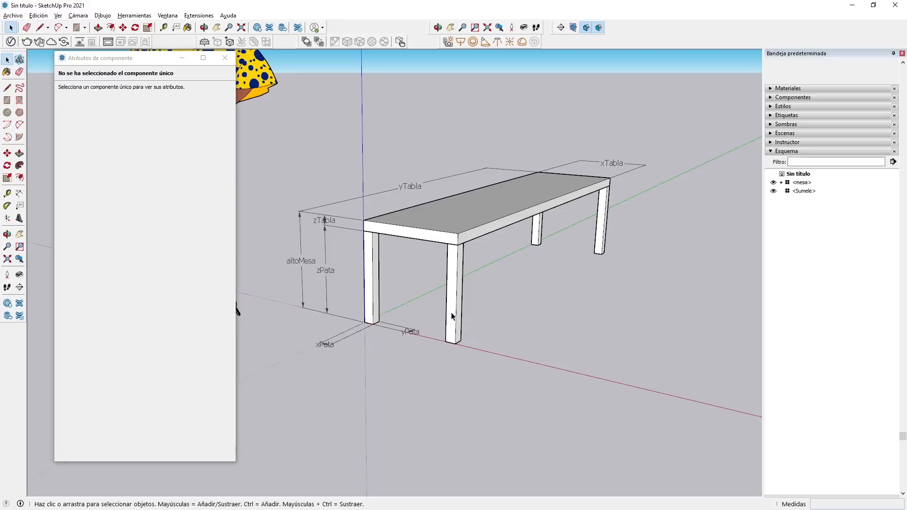
# Select the mesa and alternate its component attributes between formula display and calculated values to compare them.
pyautogui.click(452, 313)
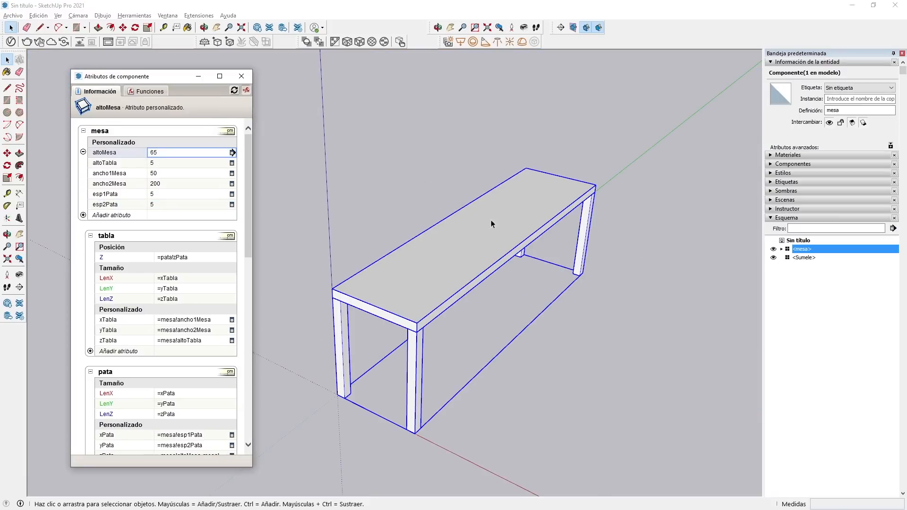
pyautogui.click(171, 153)
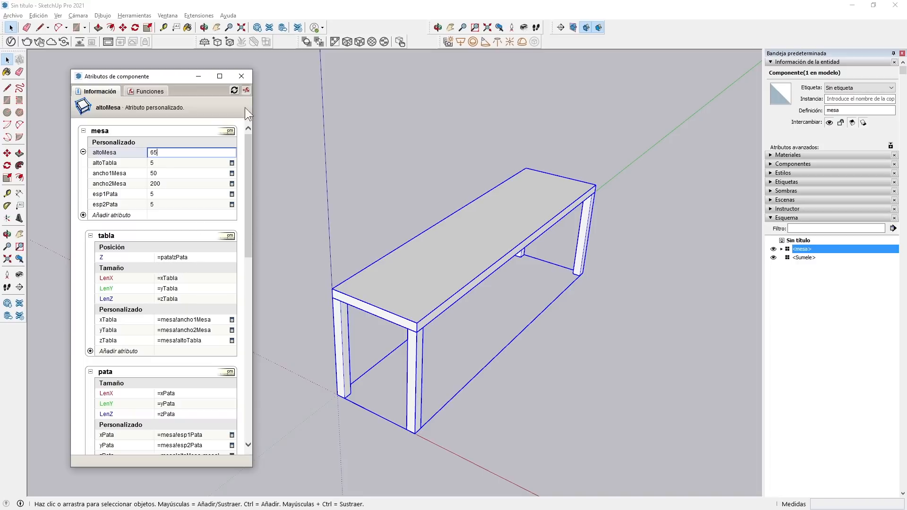
pyautogui.click(246, 89)
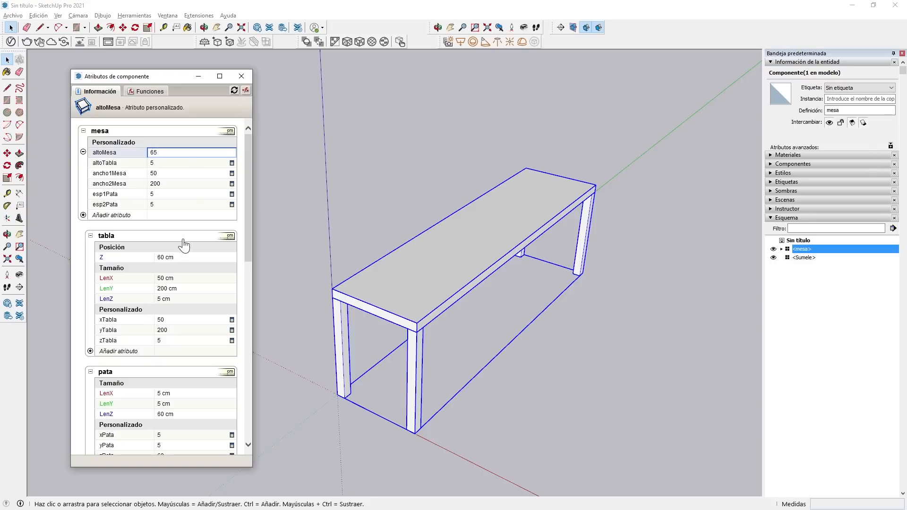
pyautogui.moveTo(251, 173); pyautogui.dragTo(254, 147)
pyautogui.click(246, 90)
pyautogui.click(246, 89)
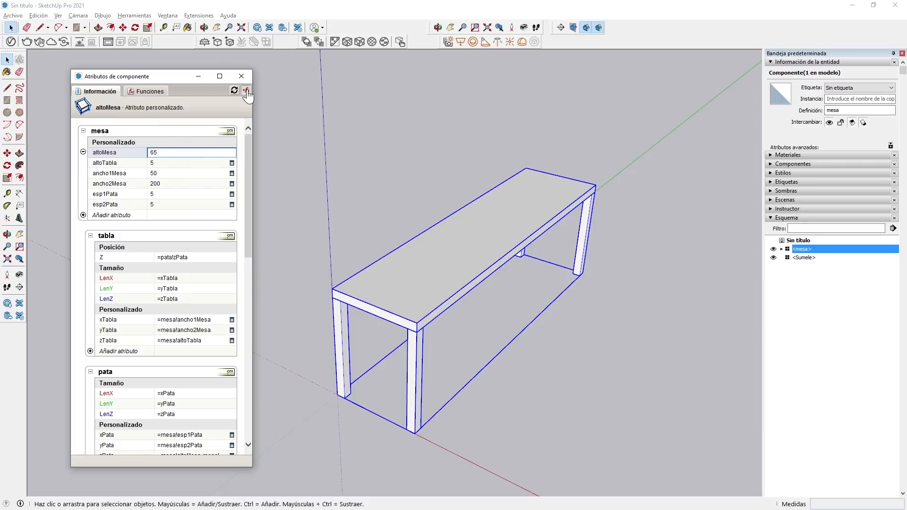
pyautogui.click(246, 90)
pyautogui.click(246, 90)
pyautogui.click(248, 90)
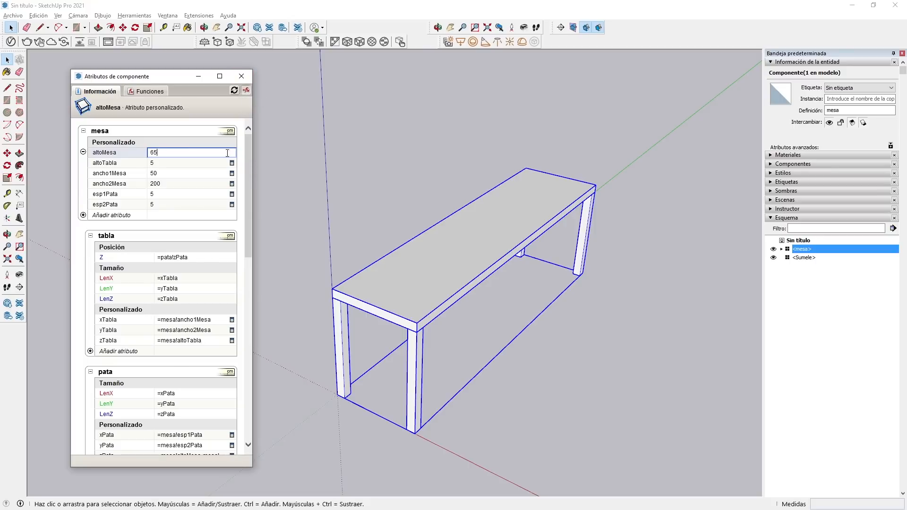